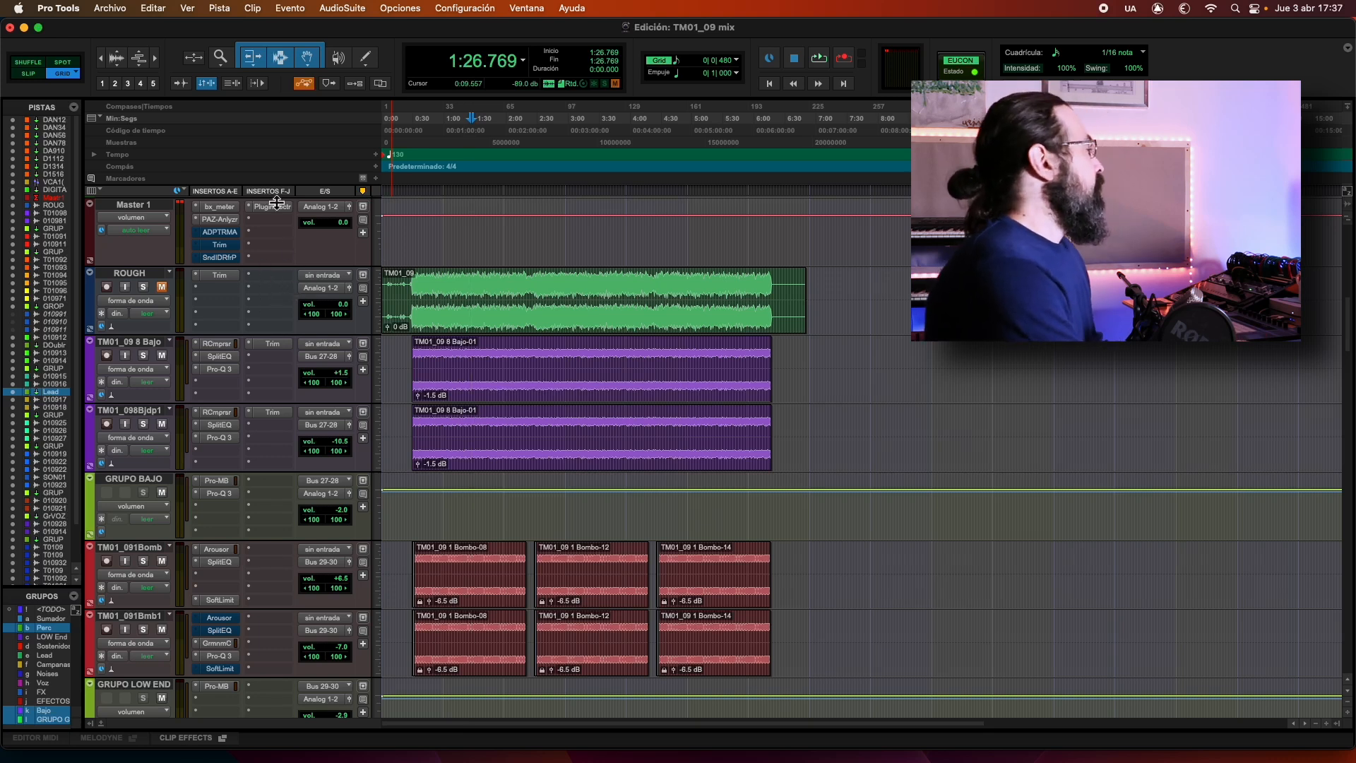
- Inspect the Kramer HLS response curves in PluginDoctor on Master 1, and close and bypass that insert
left_click(273, 207)
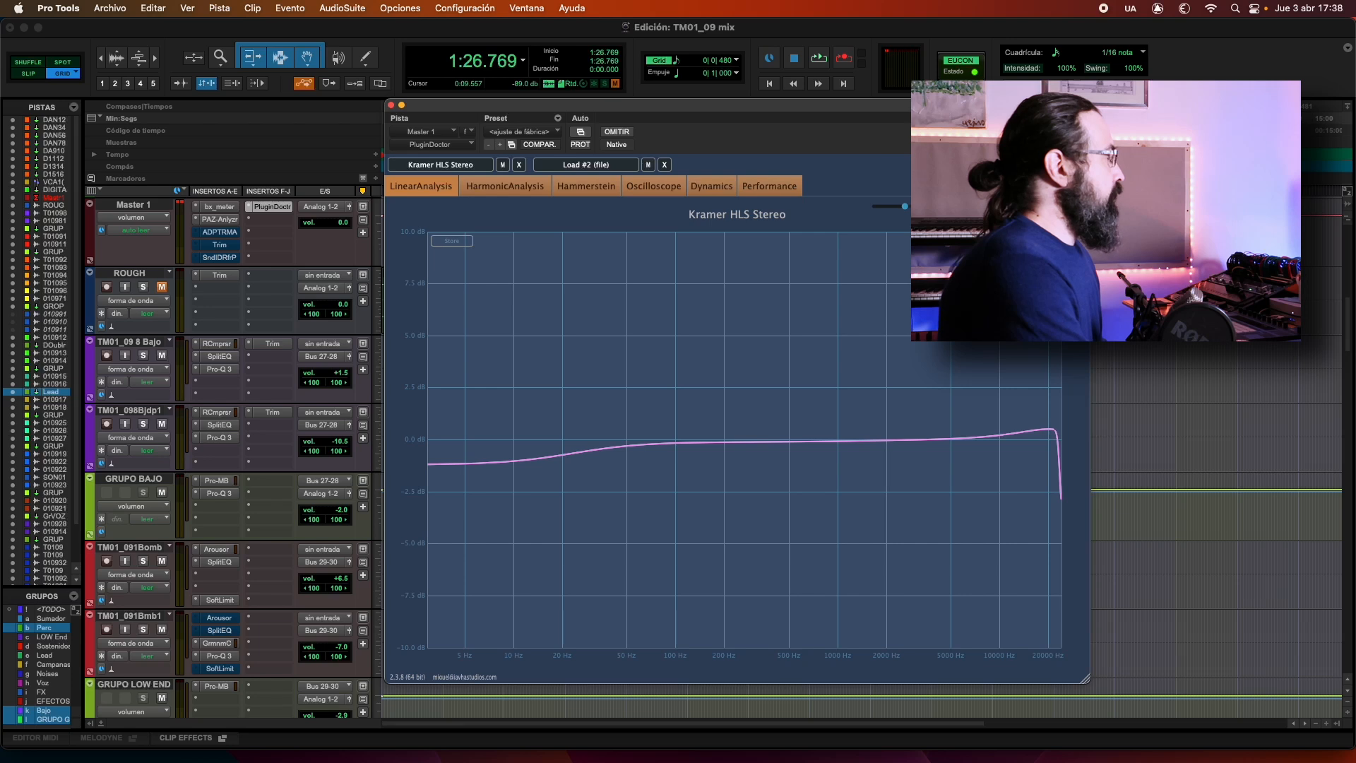
left_click(441, 164)
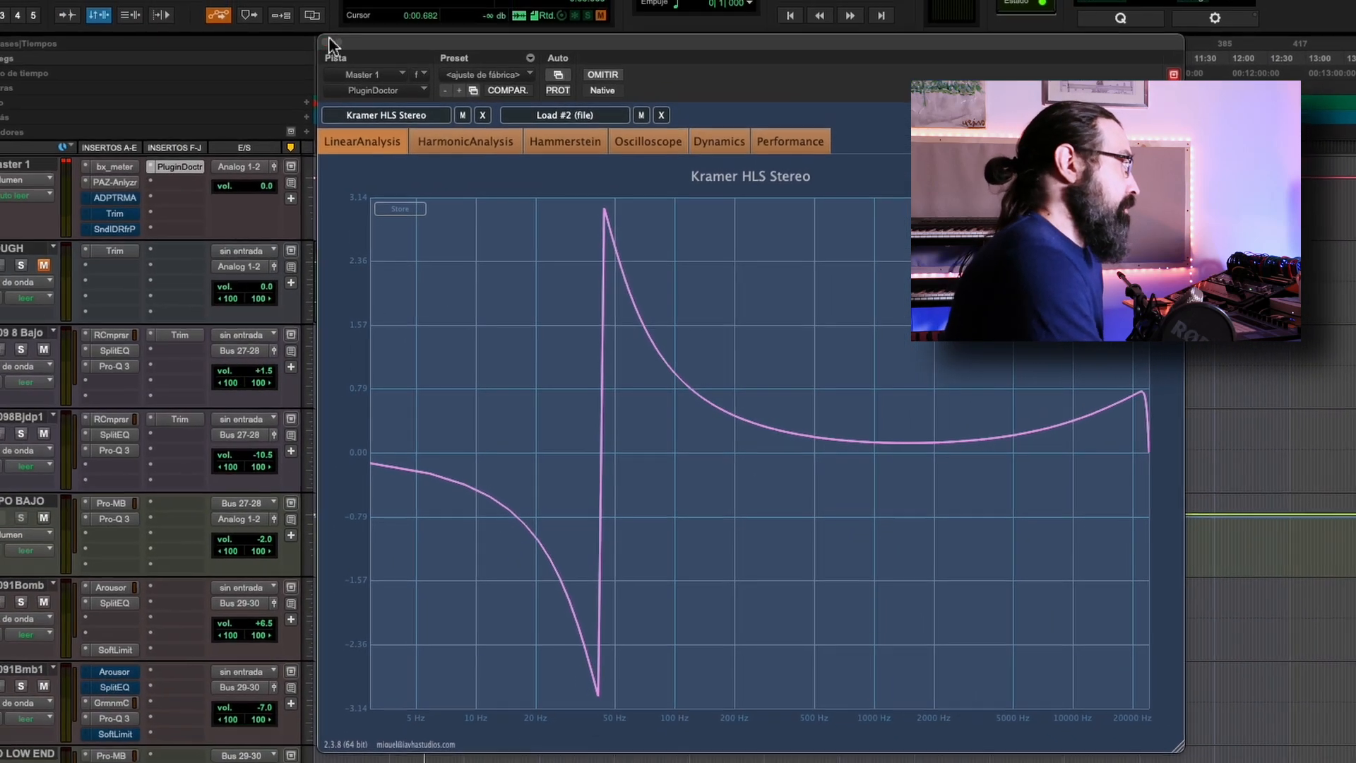
left_click(329, 42)
left_click(448, 230)
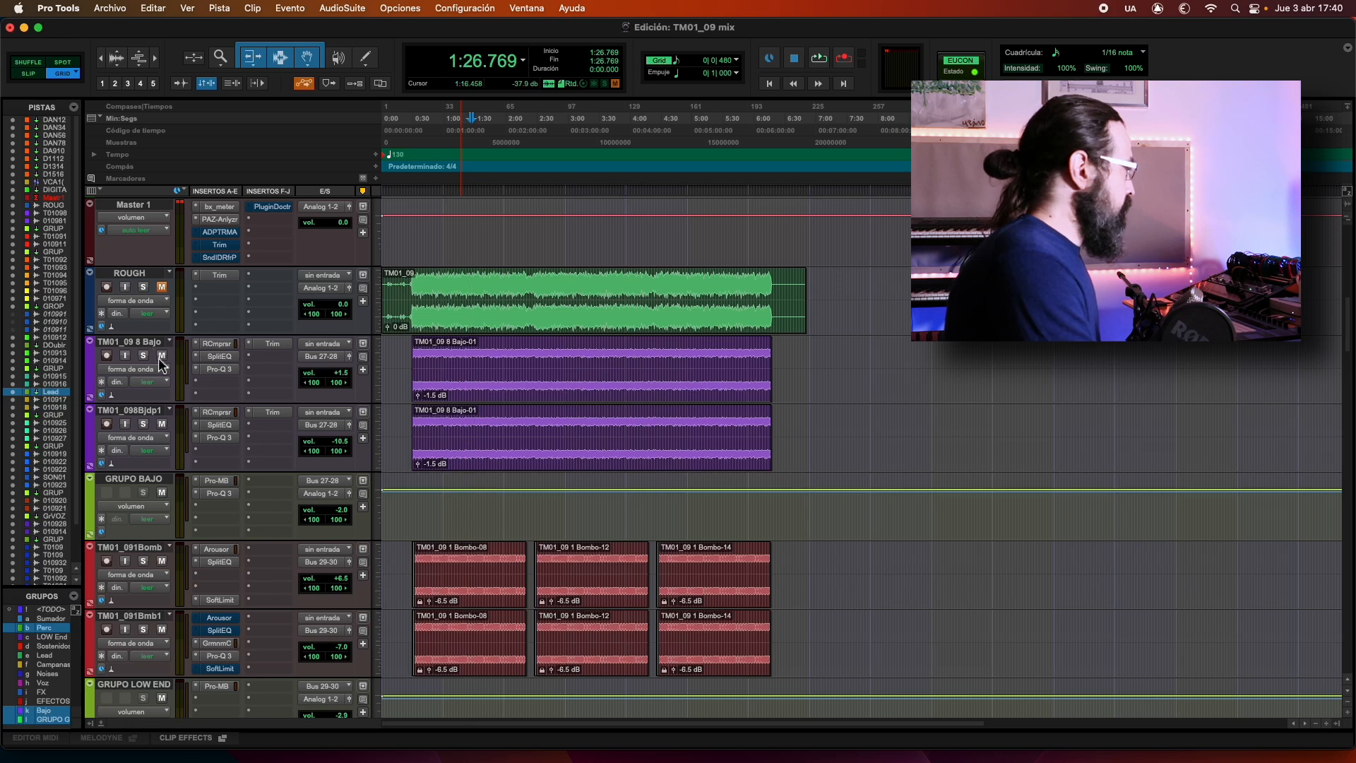
- Solo the TM01_09 8 Bajo tracks and check their spectrum in the PAZ Analyzer on Master 1 during playback
left_click(143, 355)
key("space")
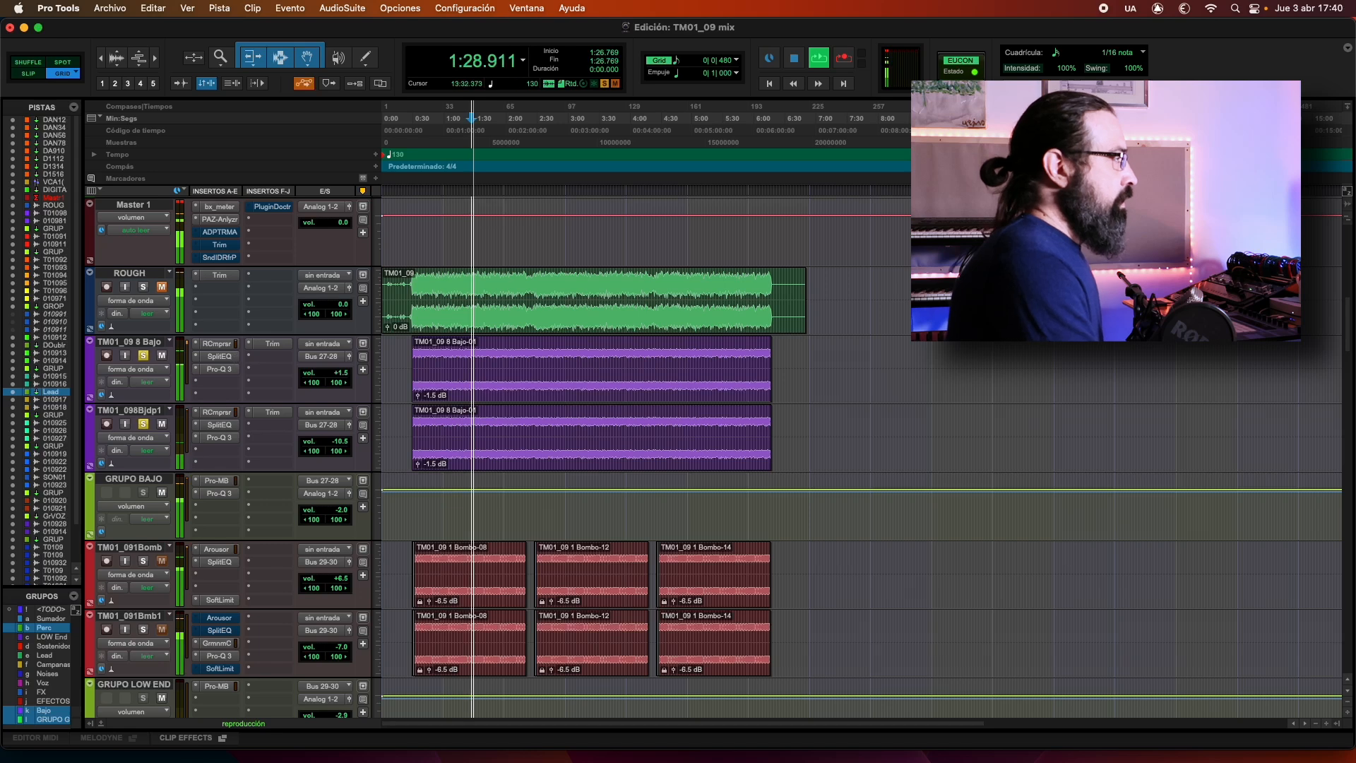
left_click(220, 218)
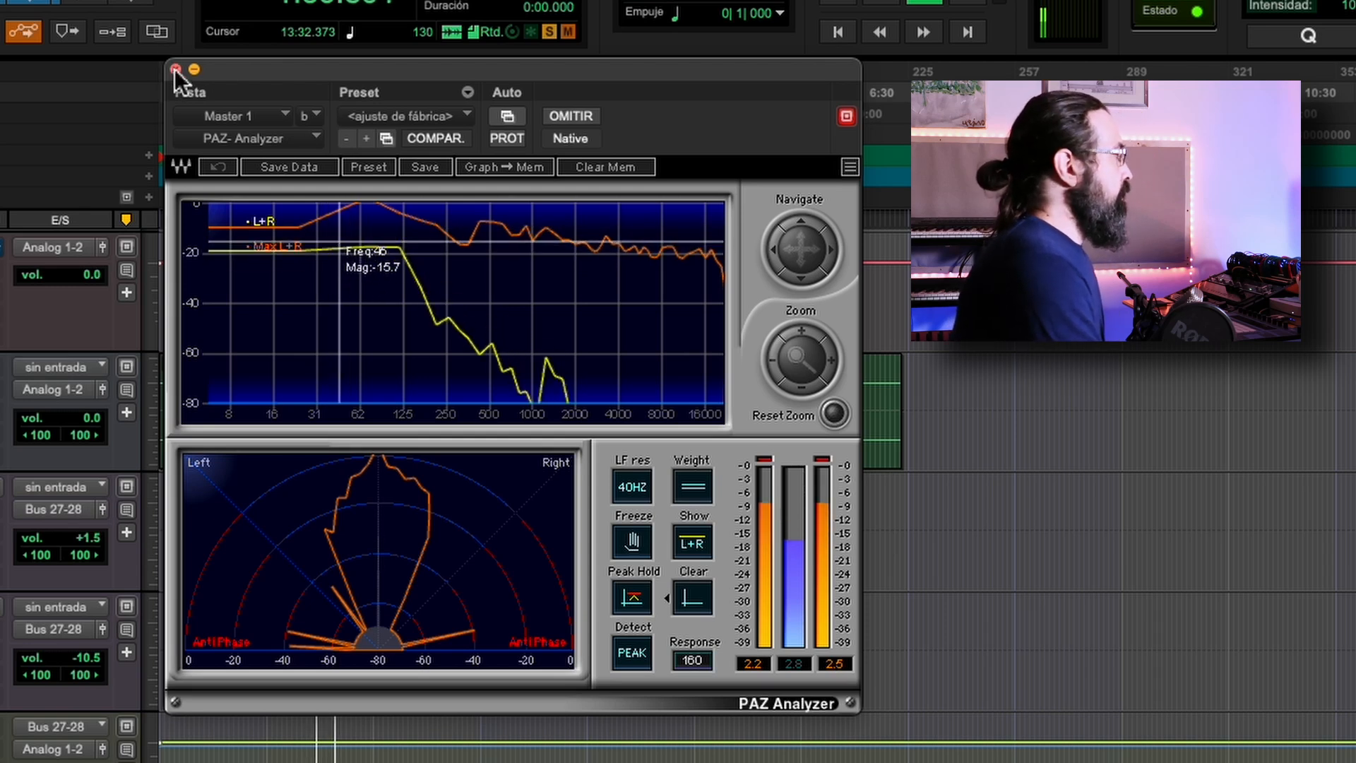
left_click(175, 69)
key("space")
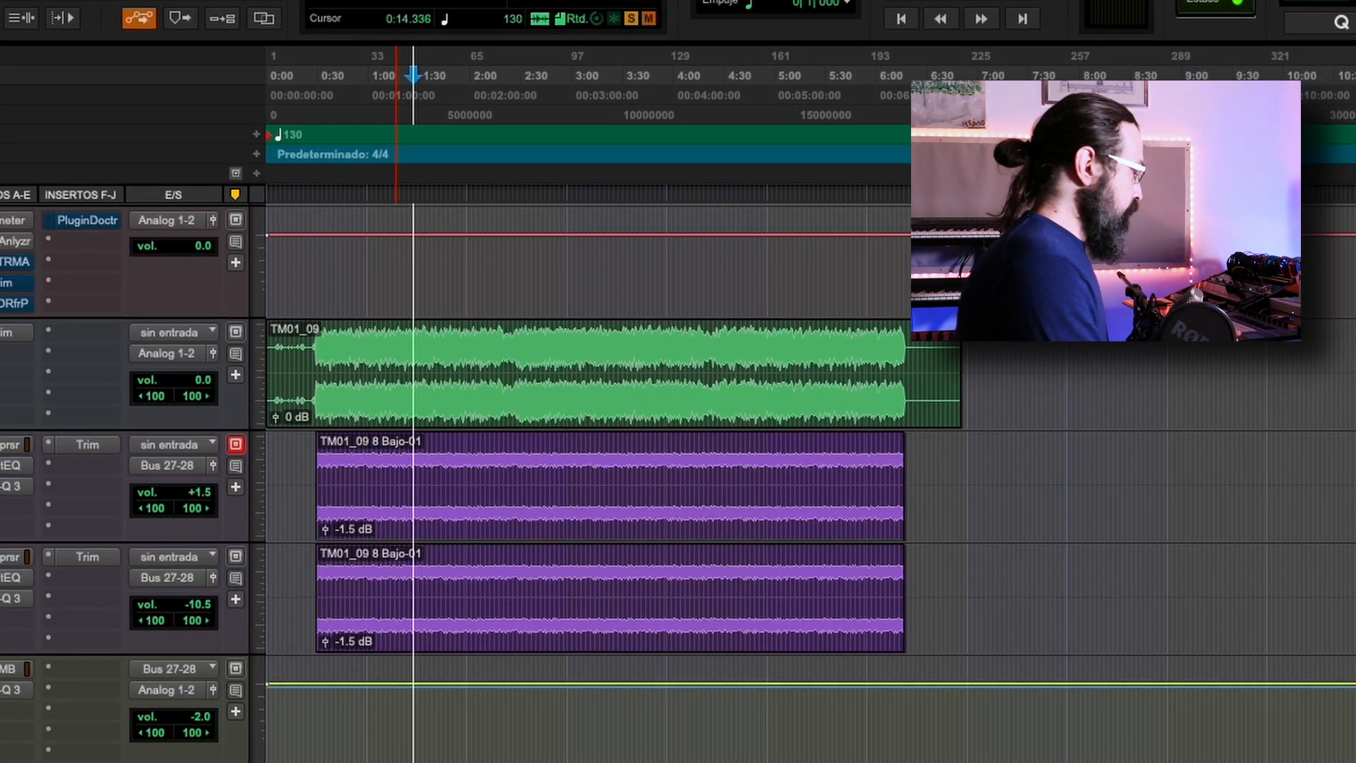
- Duplicate the TM01_09 8 Bajo track once with its playlists, automation, inserts, sends and group assignments
right_click(2, 424)
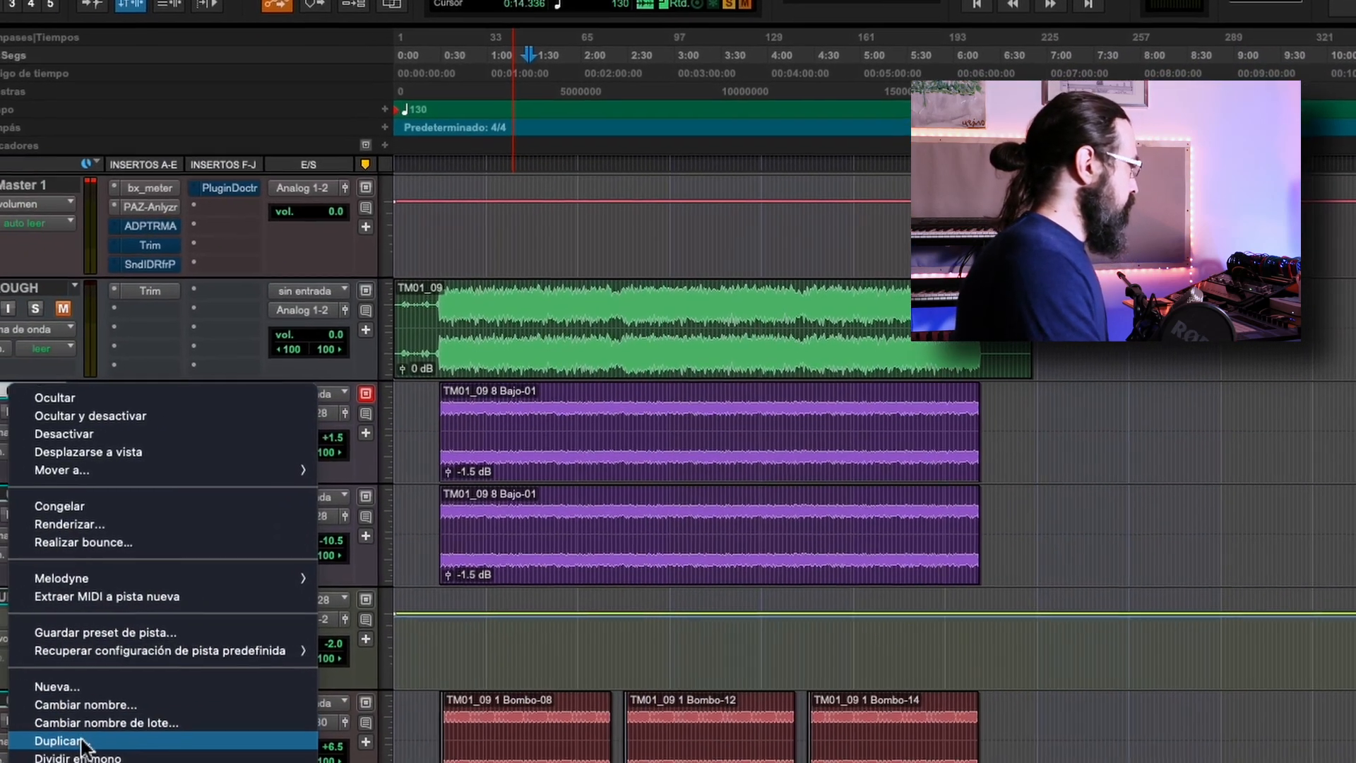
left_click(85, 736)
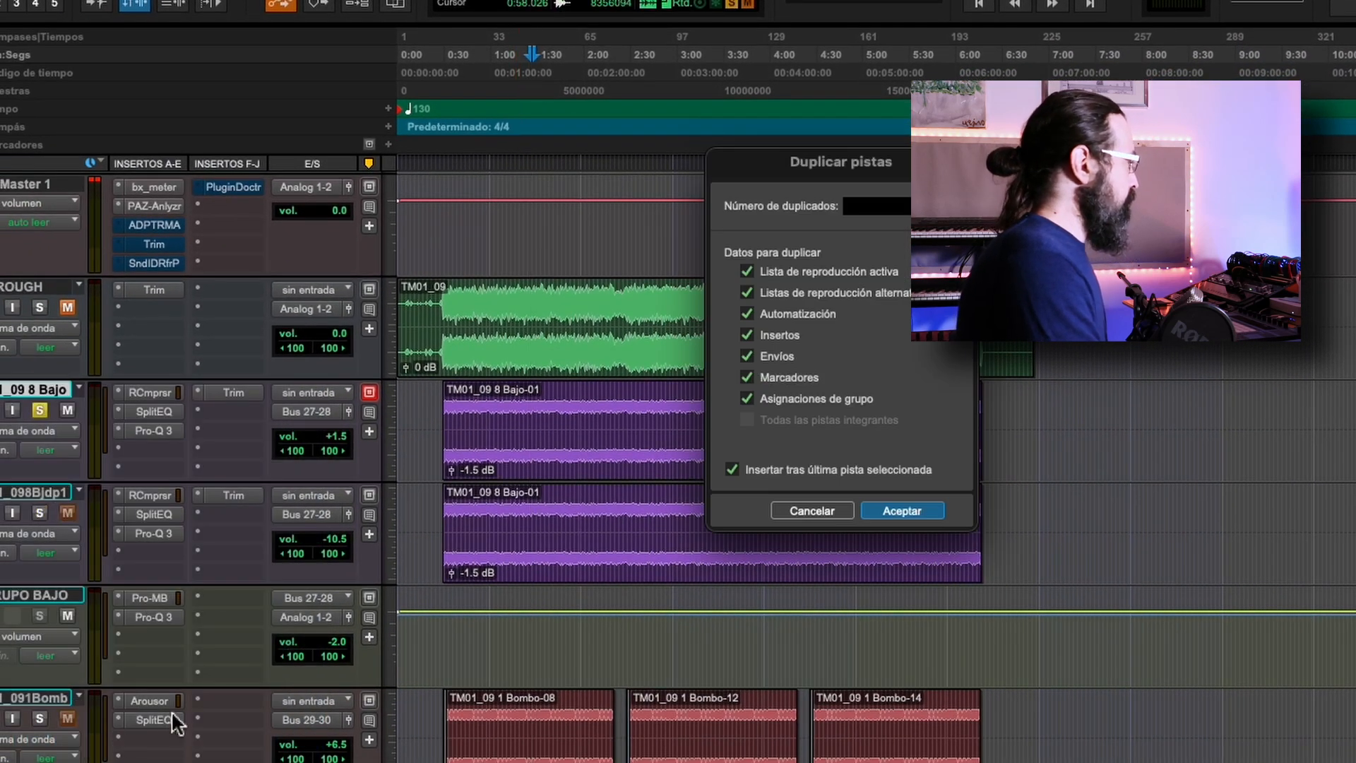
left_click(911, 511)
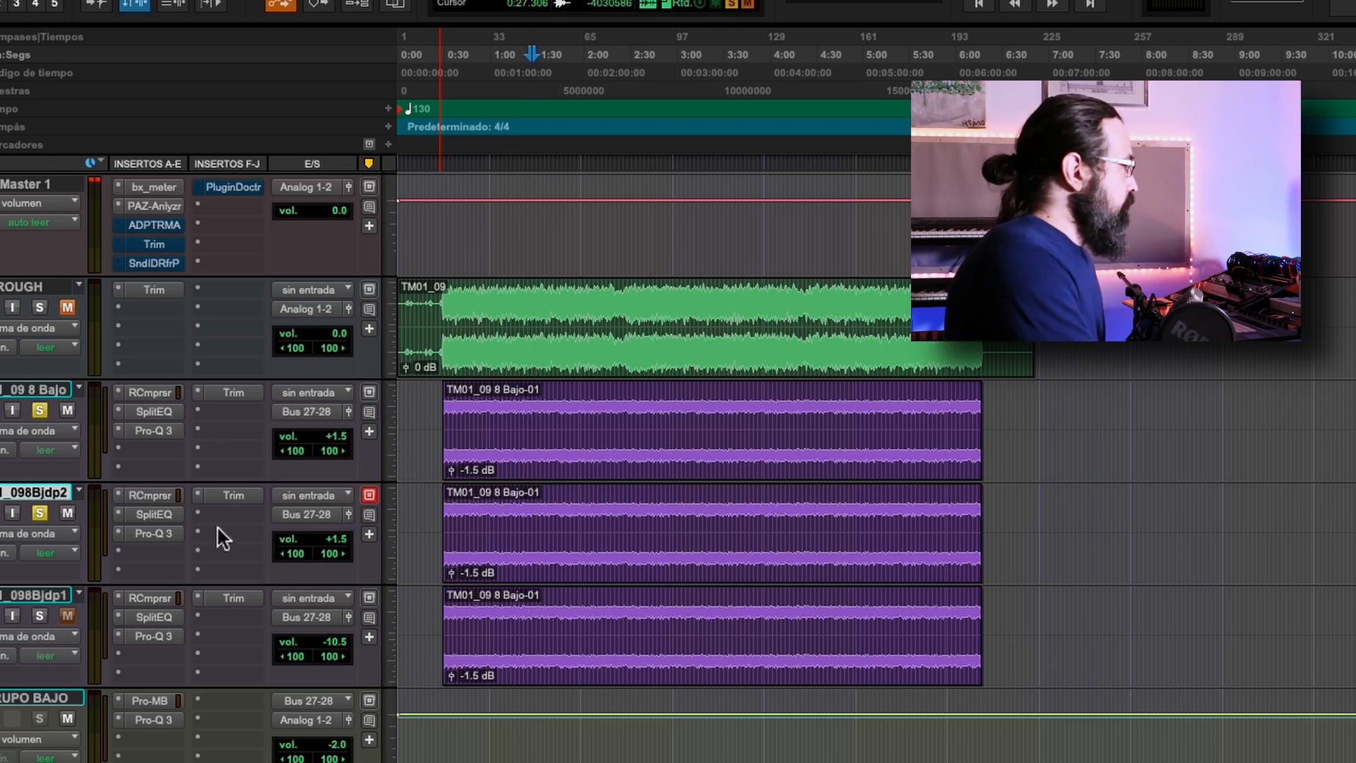
- Insert the stereo Kramer HLS below Trim on the duplicated bass track, and move its window aside
left_click(239, 513)
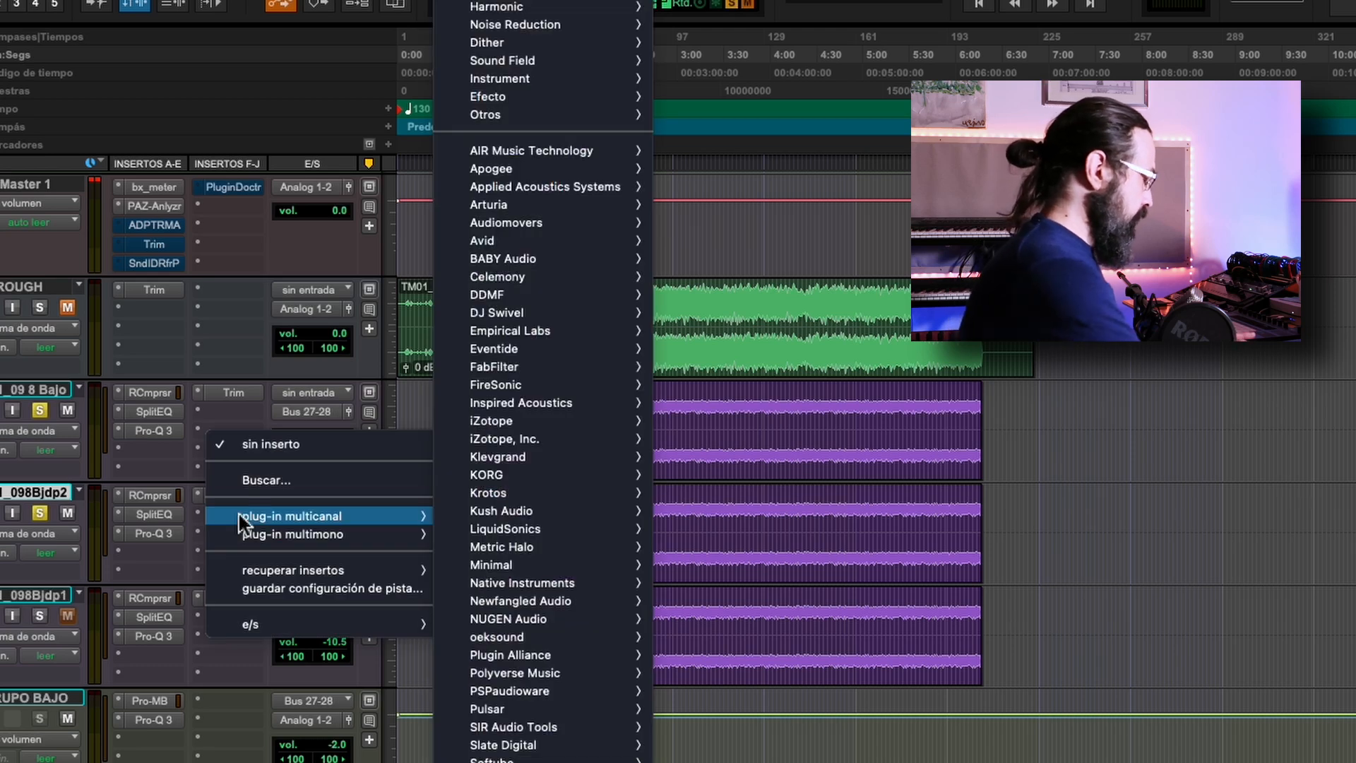
left_click(239, 514)
type("hls")
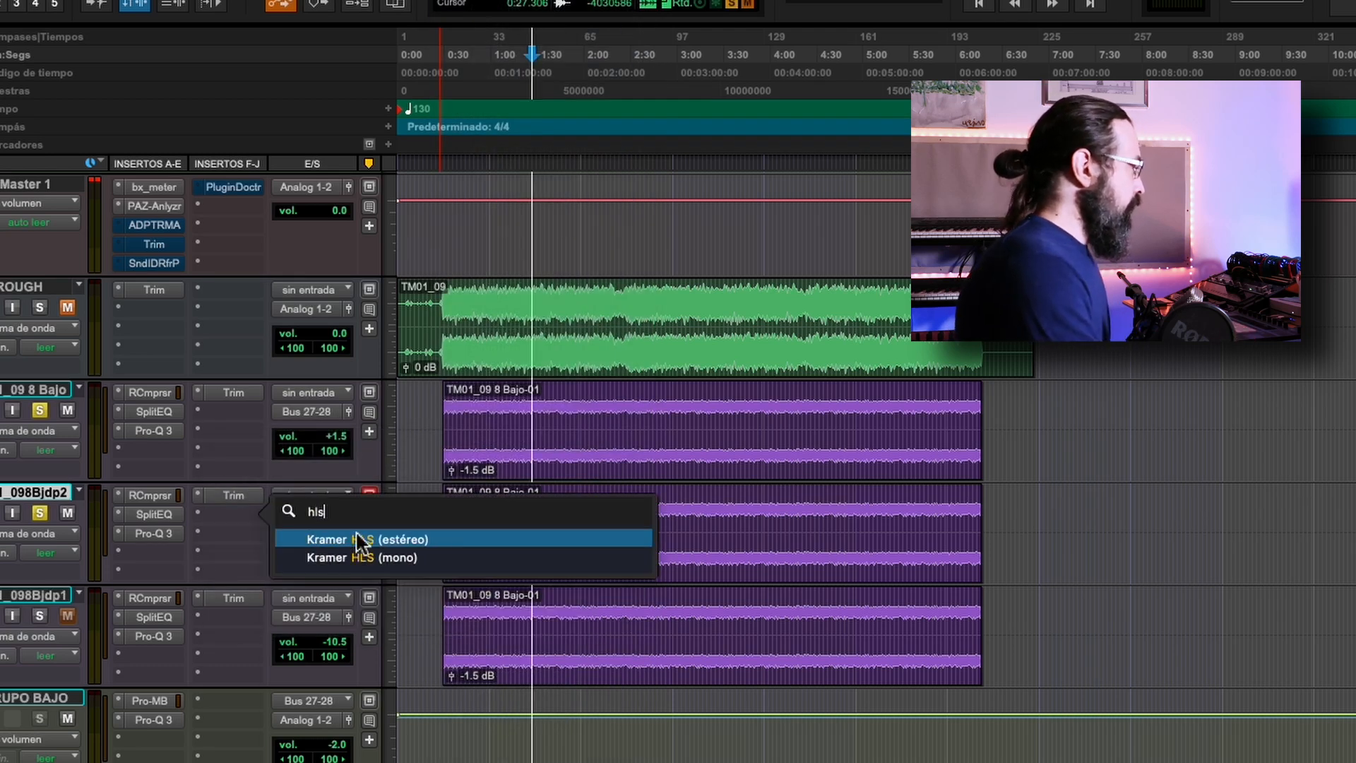
left_click(357, 538)
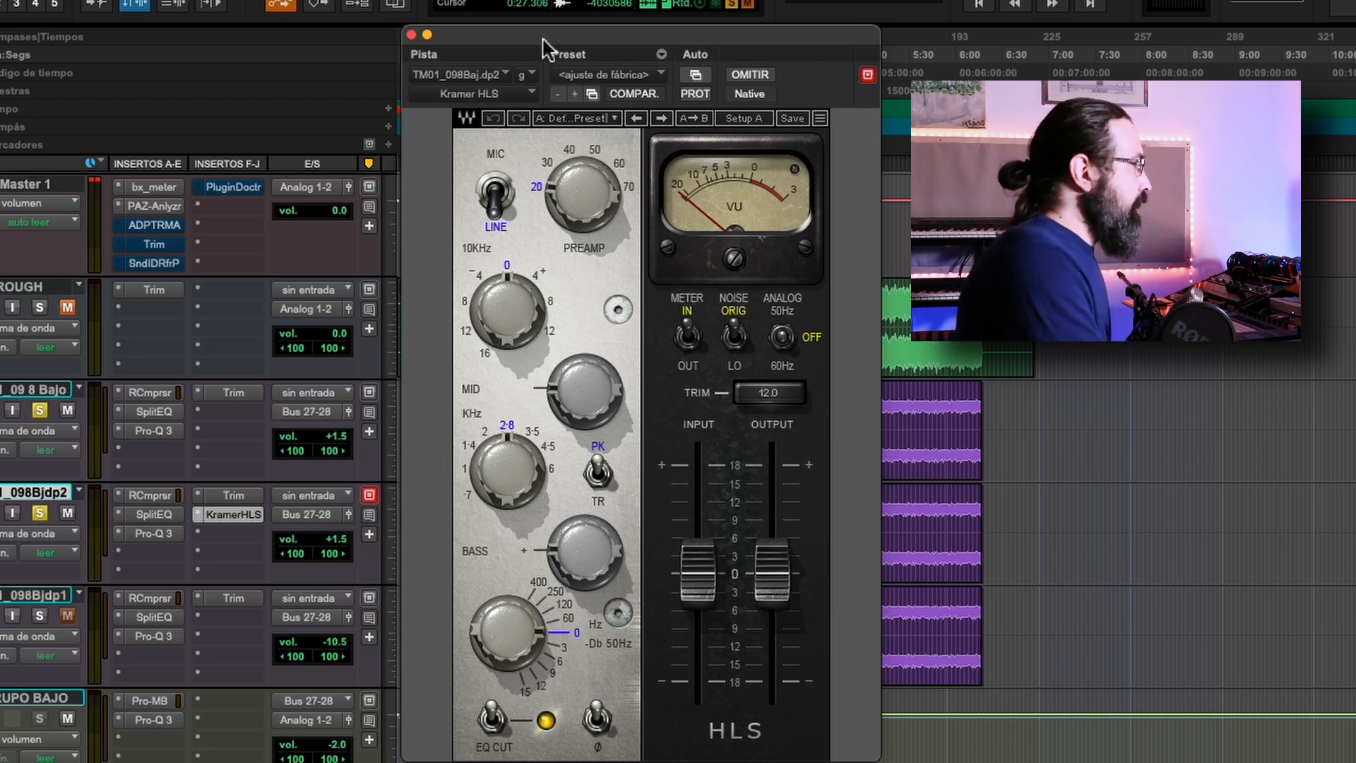
left_click_drag(541, 38, 480, 24)
- Audition the duplicated bass during playback, toggling its solo and the Kramer HLS bypass to compare the sound
key("space")
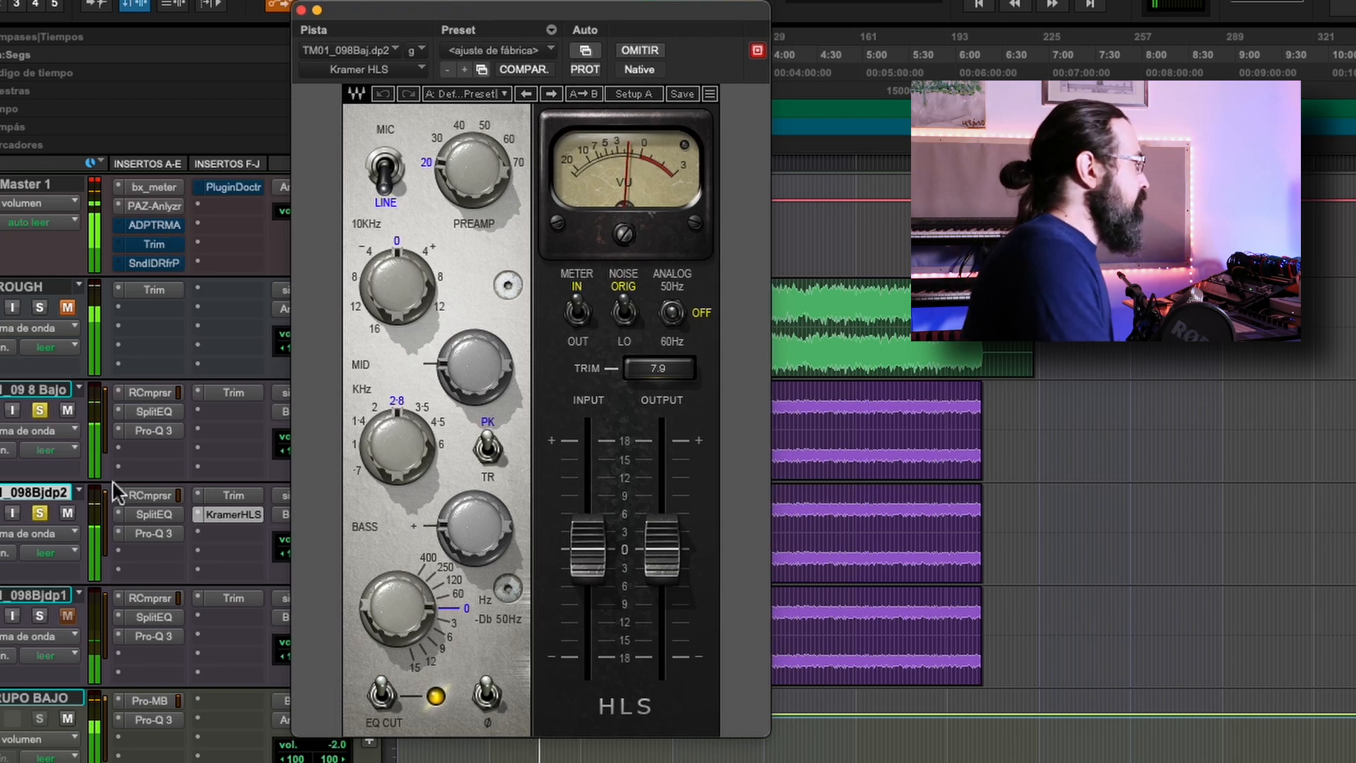
left_click(35, 508)
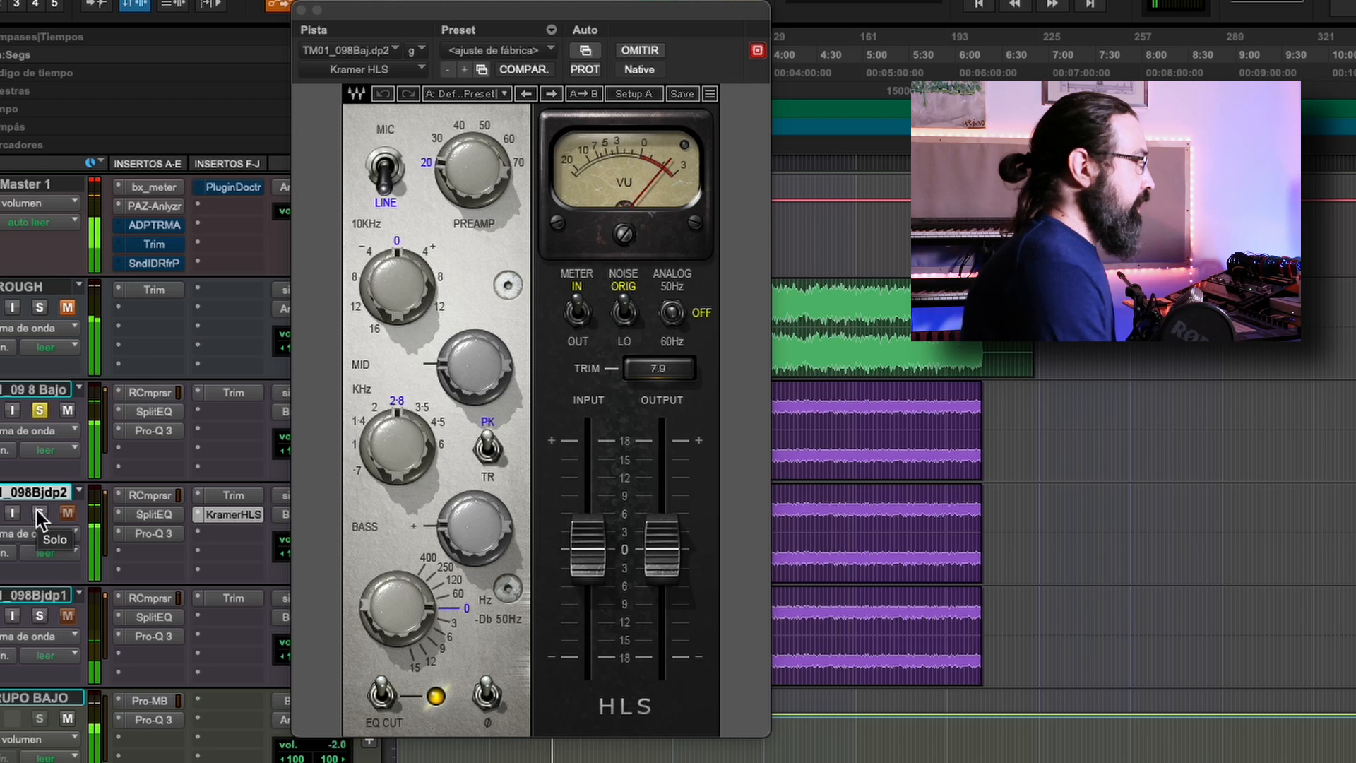
left_click(38, 511)
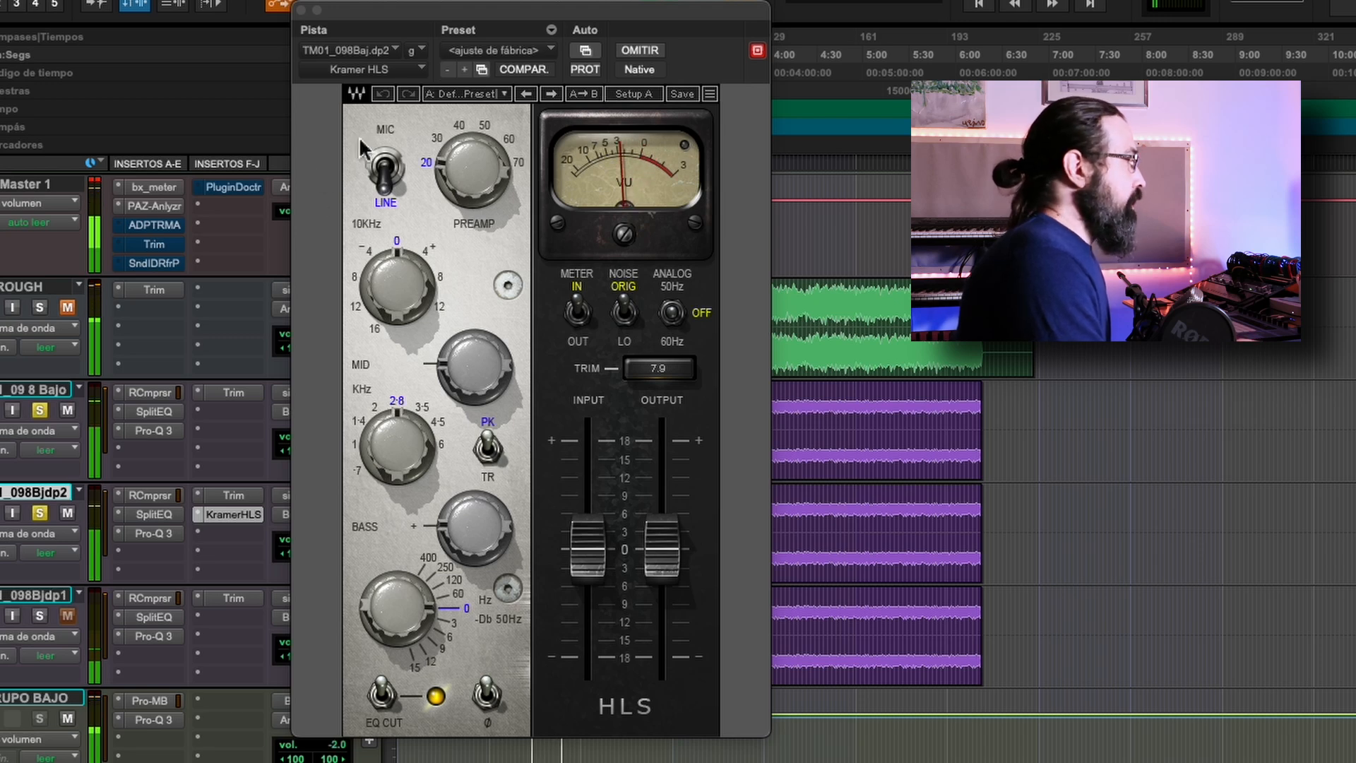
left_click_drag(403, 17, 542, 22)
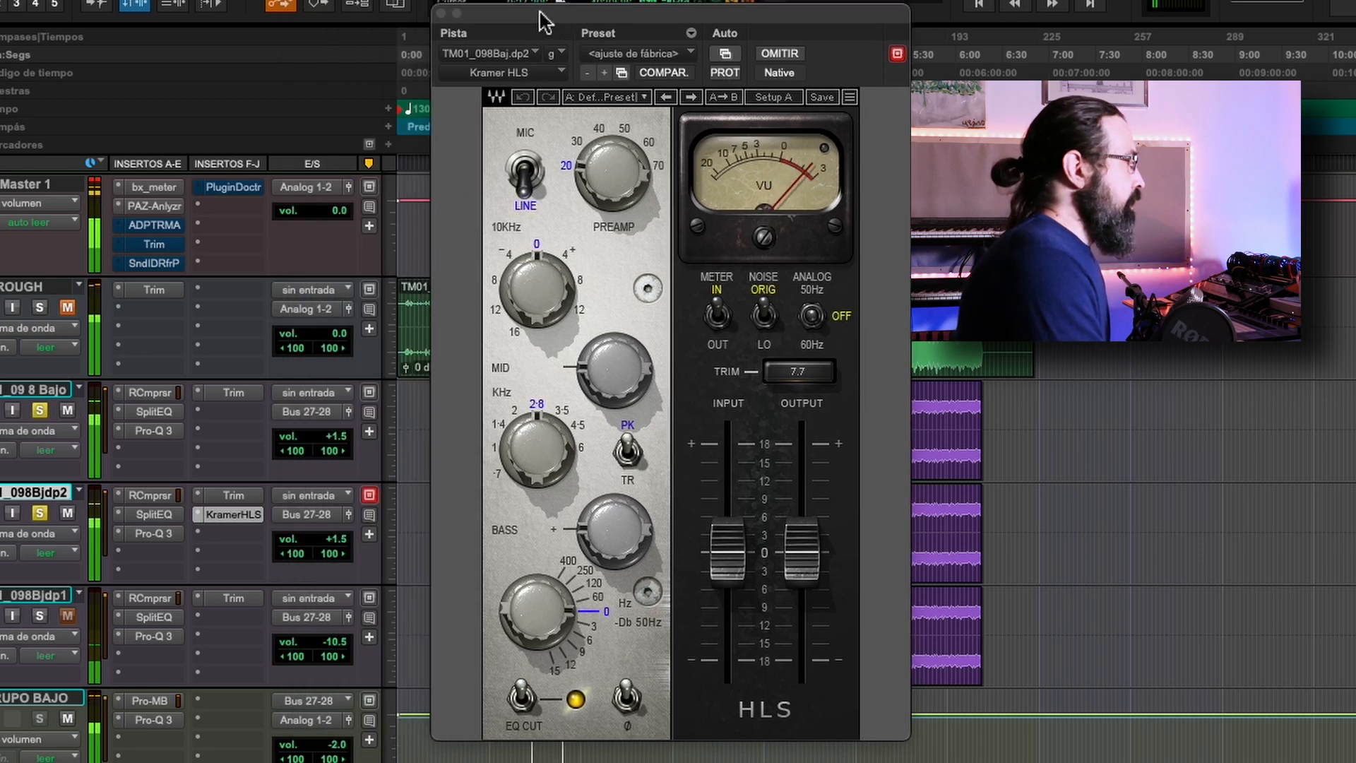
left_click(235, 514, "super")
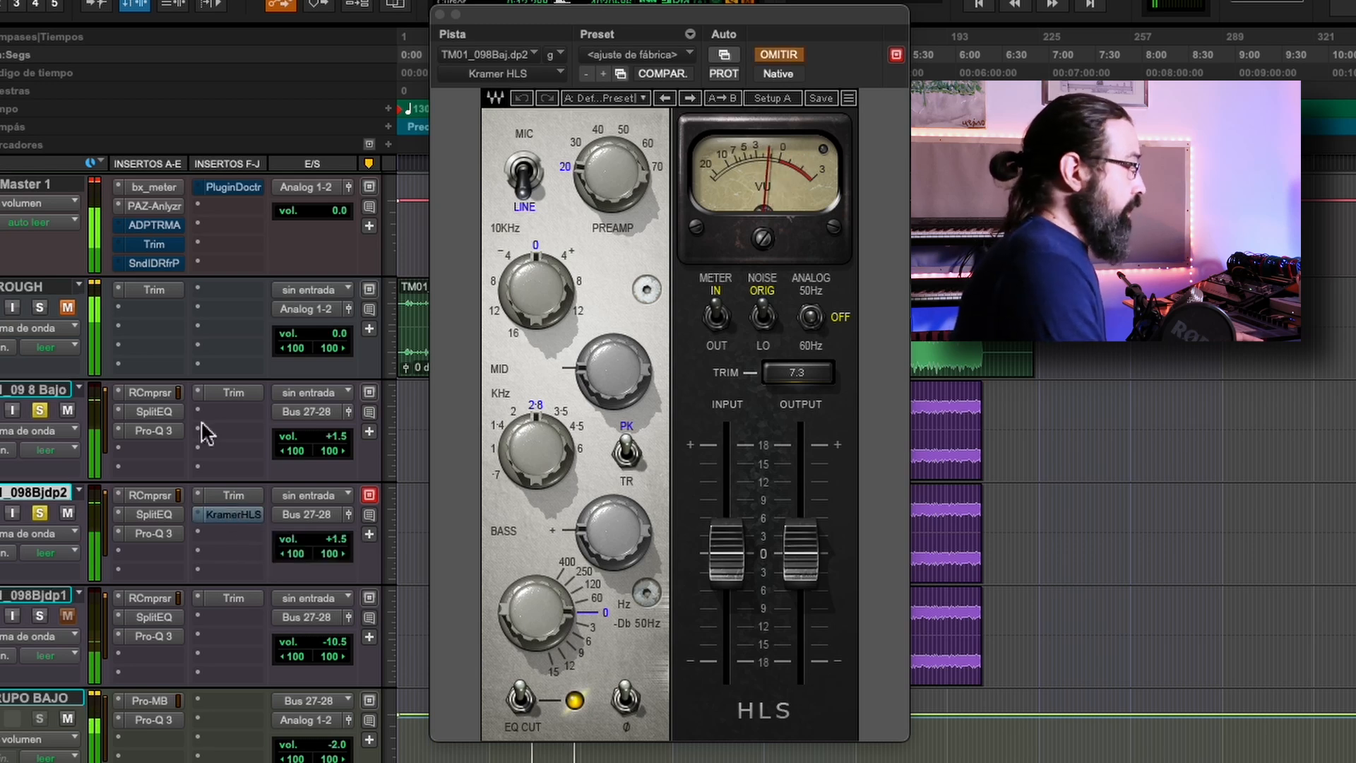
left_click(235, 515, "super")
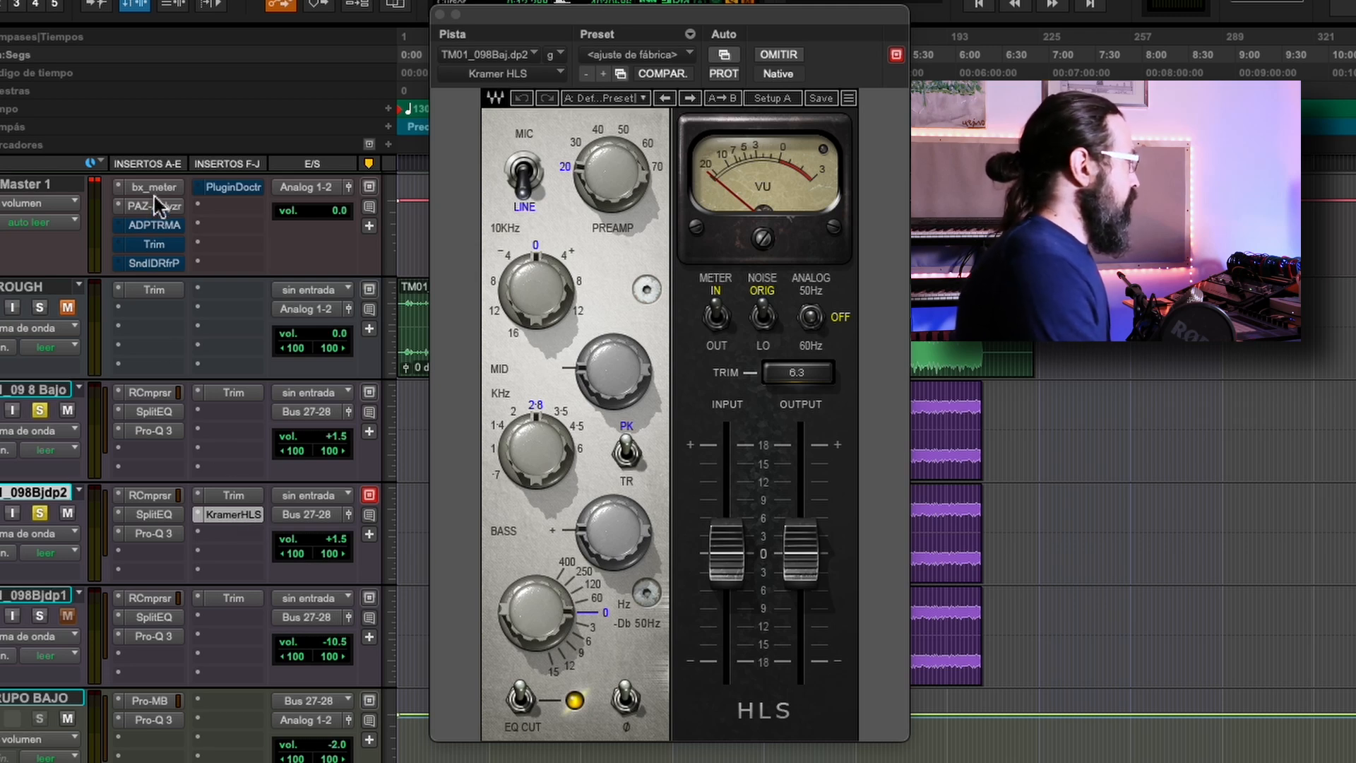
- Insert a stereo FabFilter Pro-Q 3 below PluginDoctor on Master 1, and reposition its window
left_click(228, 204)
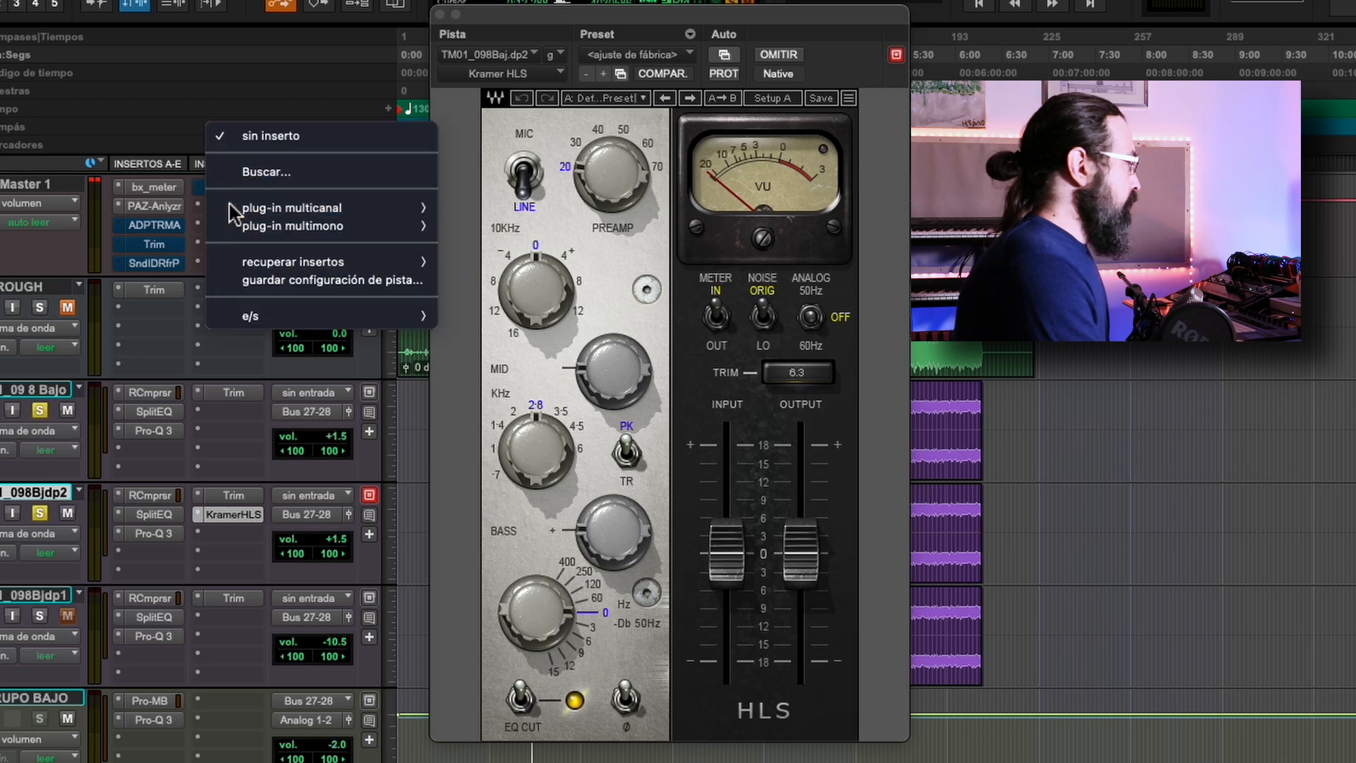
type("fab")
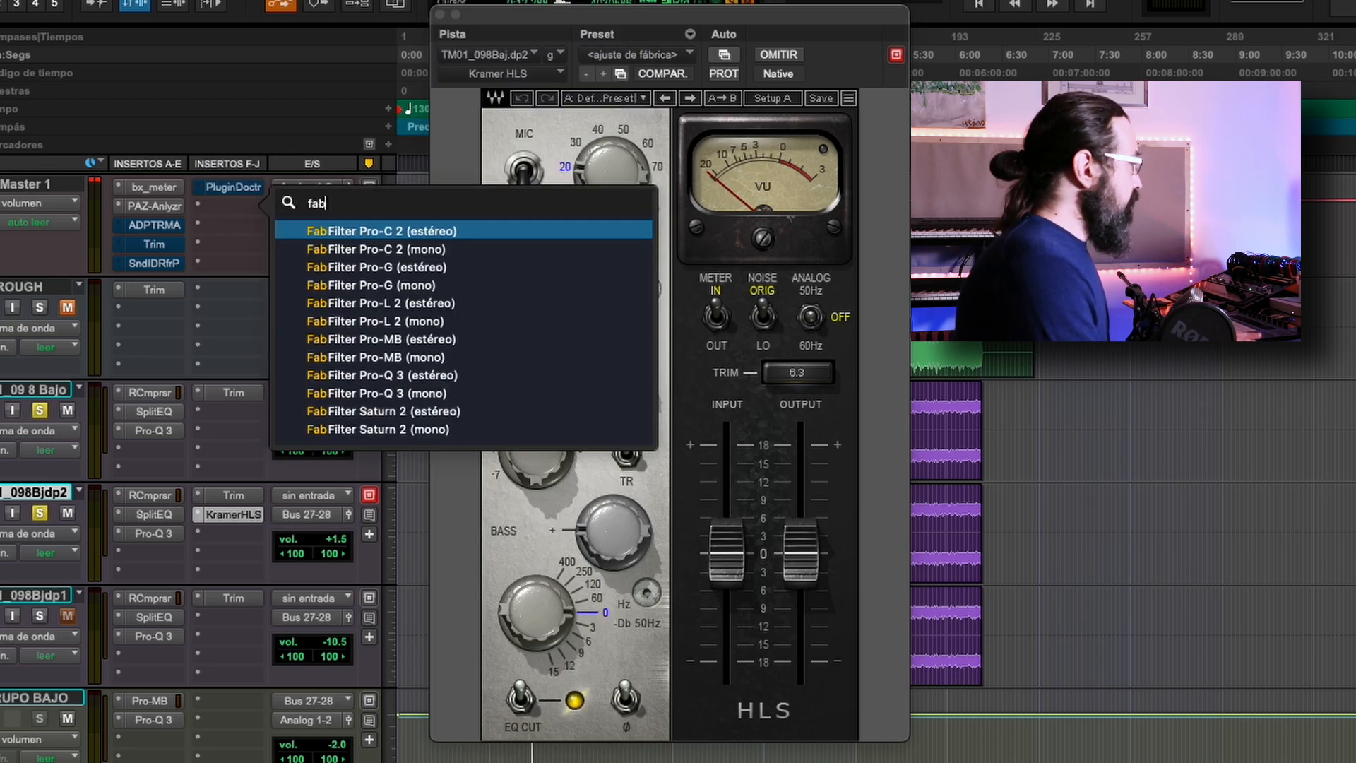
left_click(357, 374)
left_click_drag(677, 16, 565, 1)
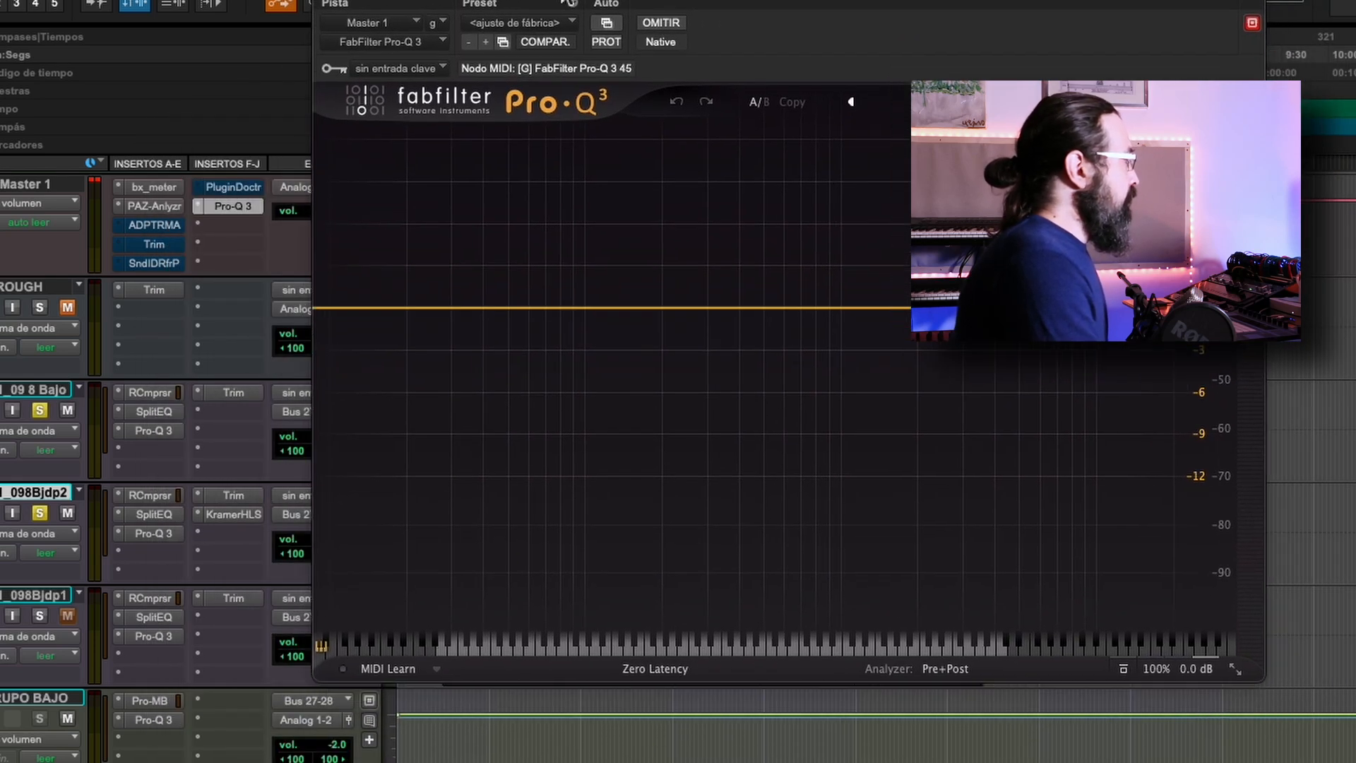
- Compare the bass spectrum in Pro-Q 3 with the Kramer HLS active and bypassed during playback, with both plug-ins side by side
left_click(231, 510)
left_click_drag(115, 0, 106, 31)
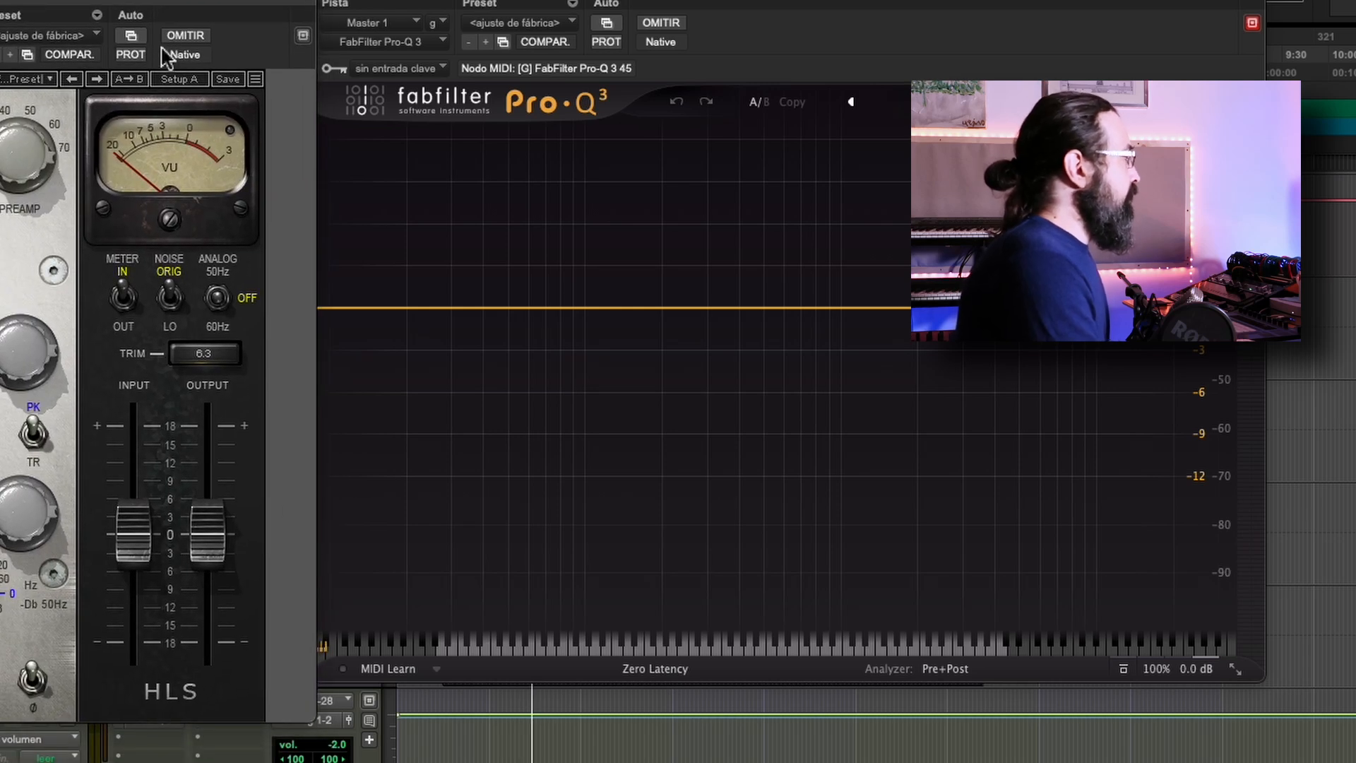
key("space")
left_click(182, 34)
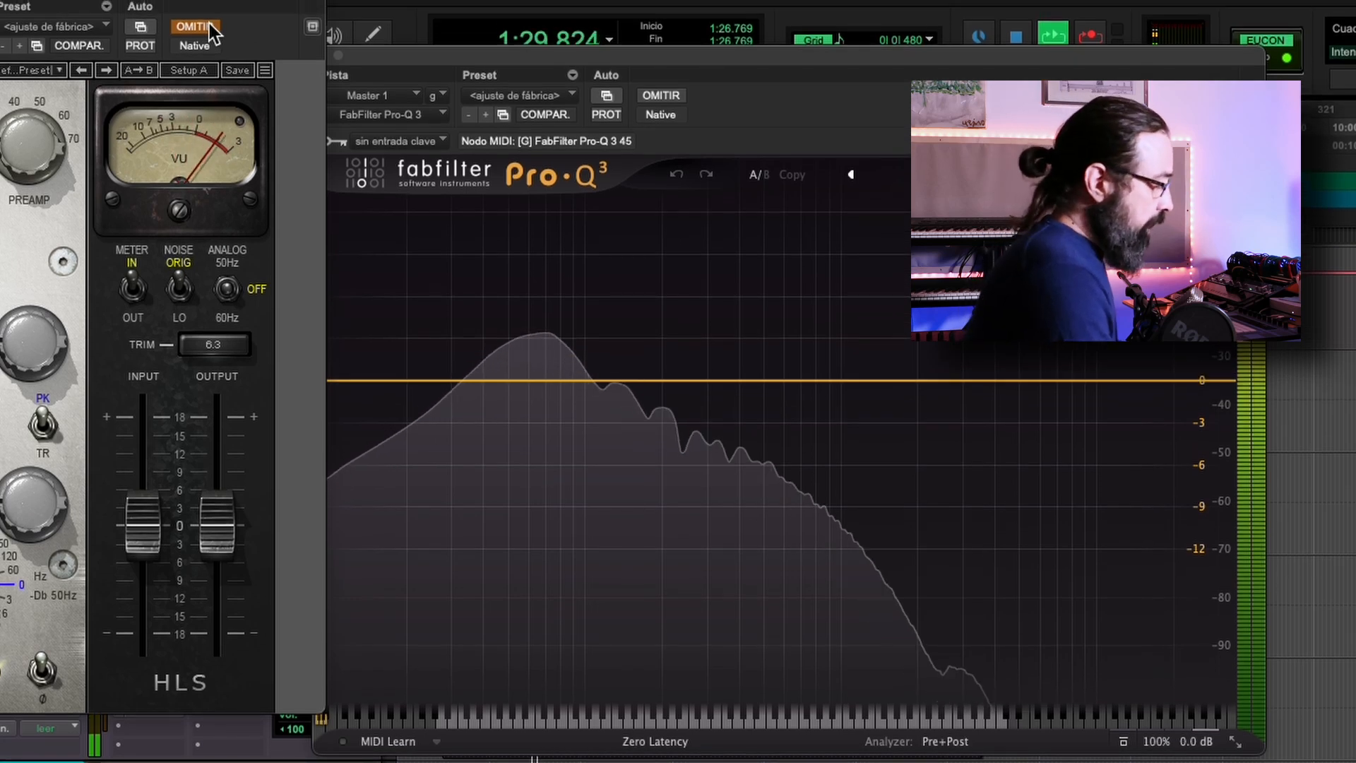
left_click(209, 23)
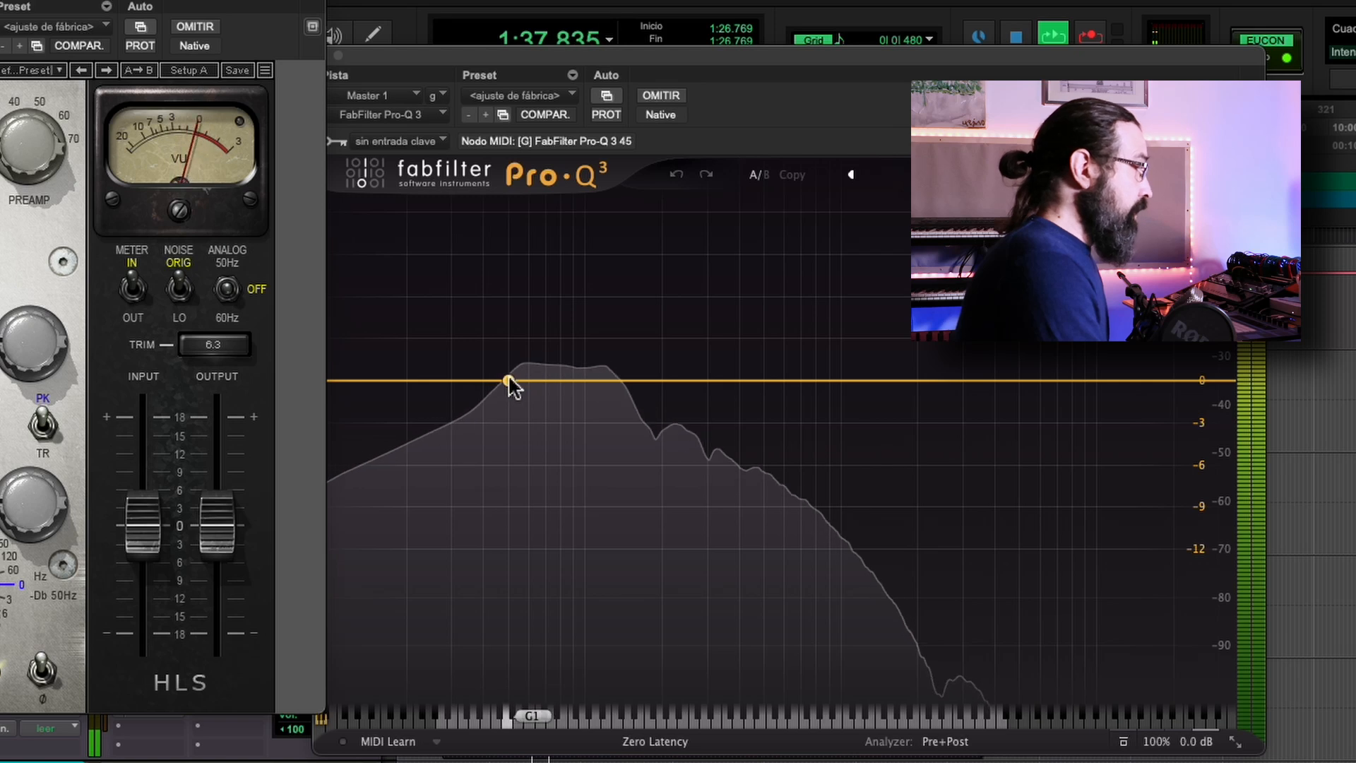
left_click(195, 26)
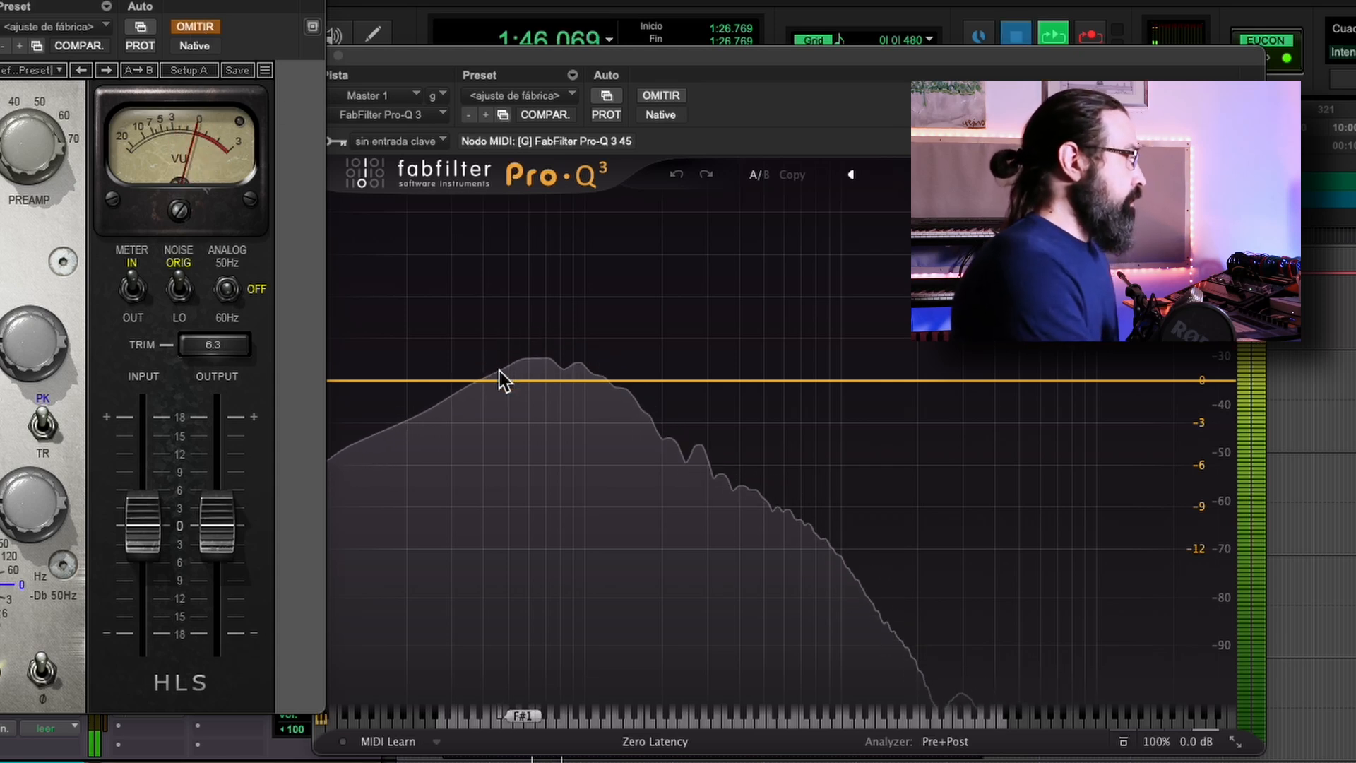
key("space")
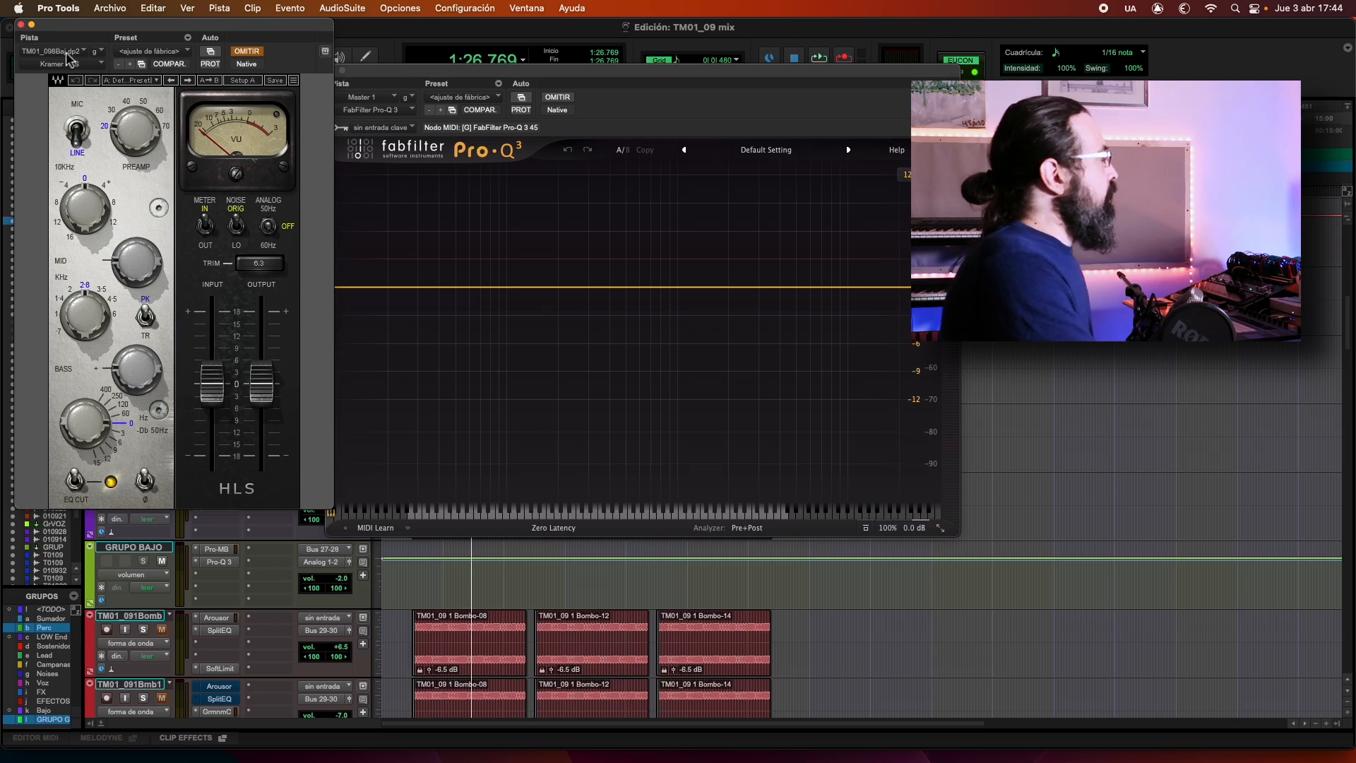
- Close the Kramer HLS and Pro-Q 3 windows, and clear the solo on both bass tracks
left_click(21, 24)
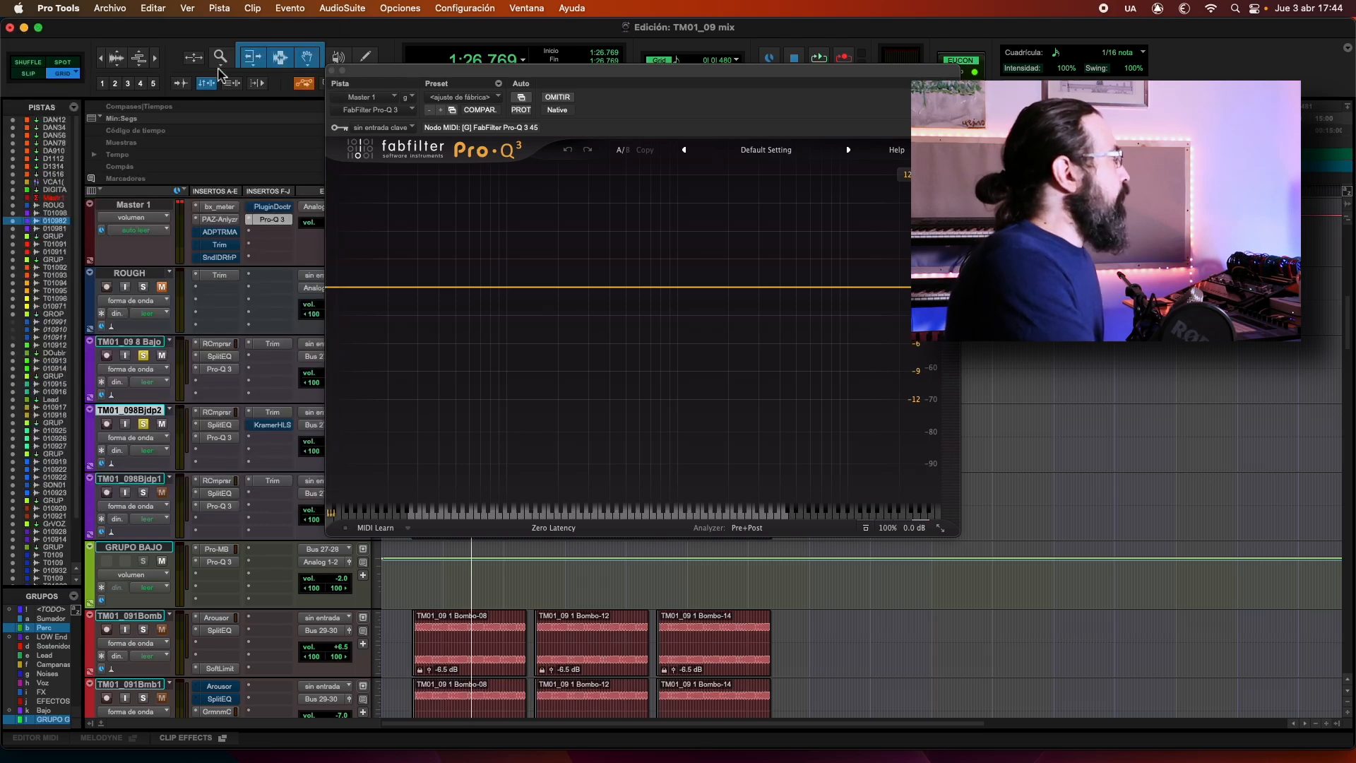
left_click(341, 70)
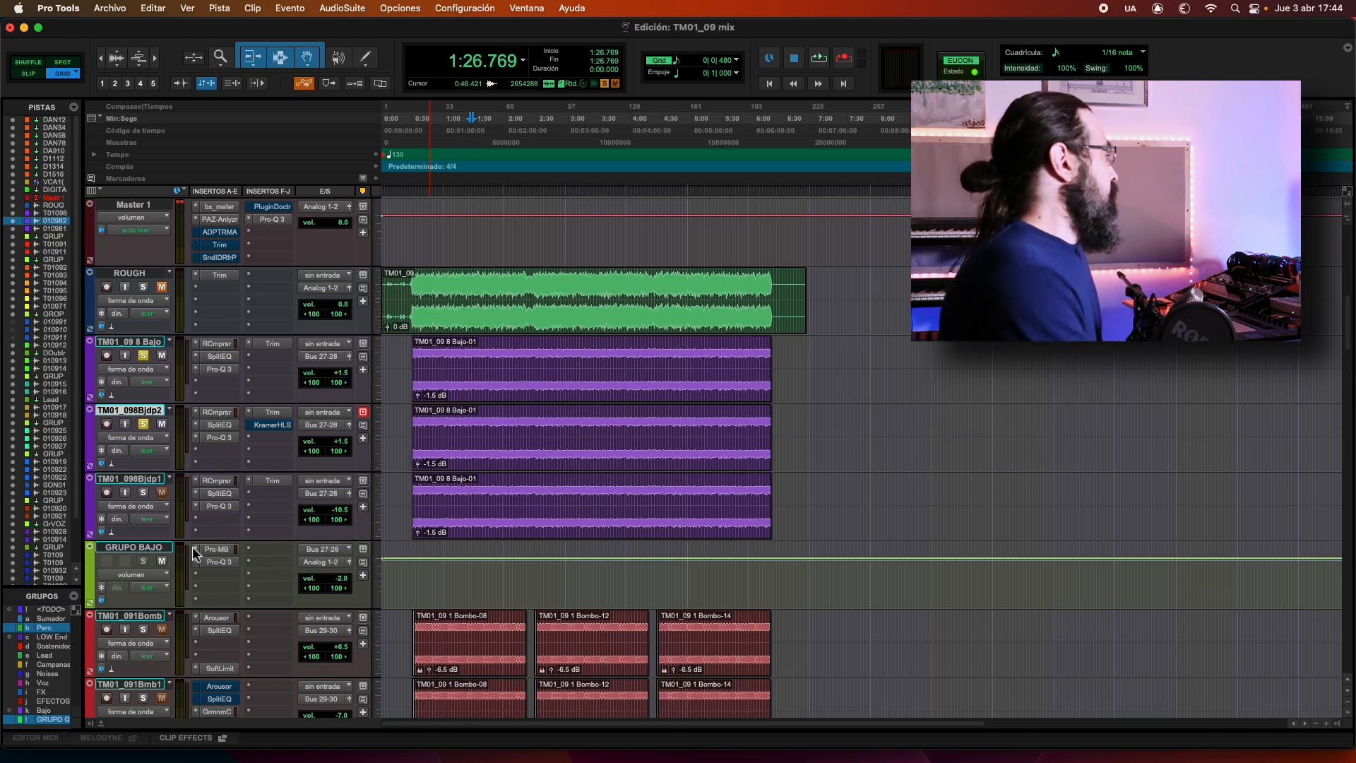
left_click(143, 423)
left_click(143, 355)
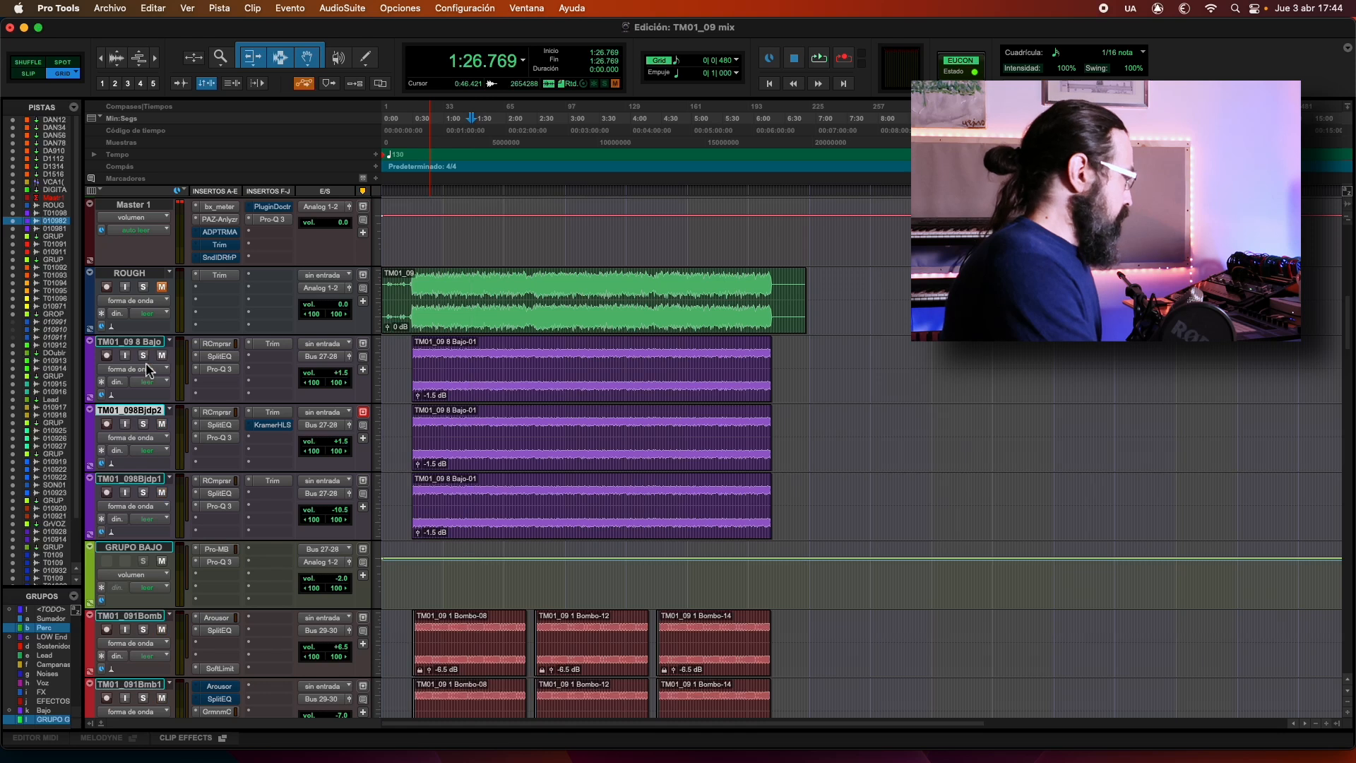
- Delete the duplicated bass track TM01_09 8 Bajo.dup2 together with its active clips
right_click(126, 410)
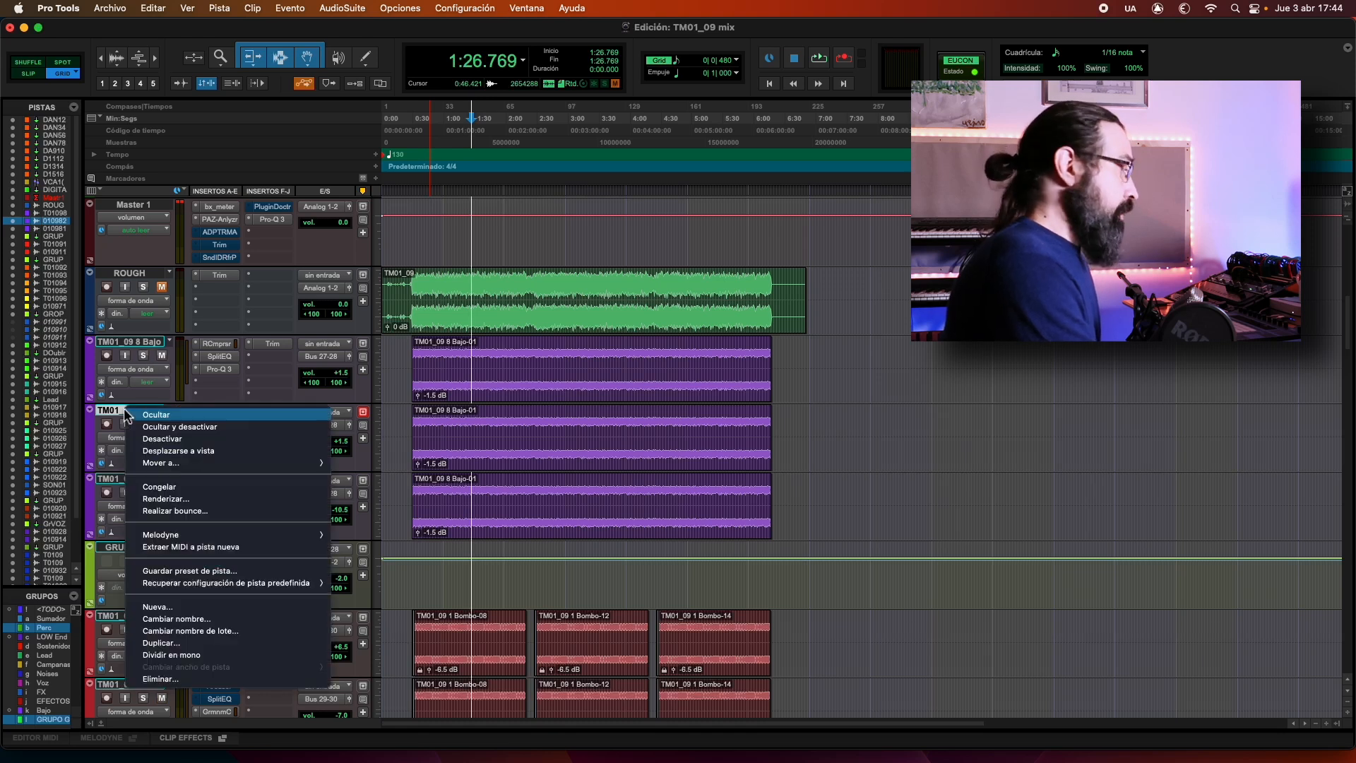
left_click(162, 678)
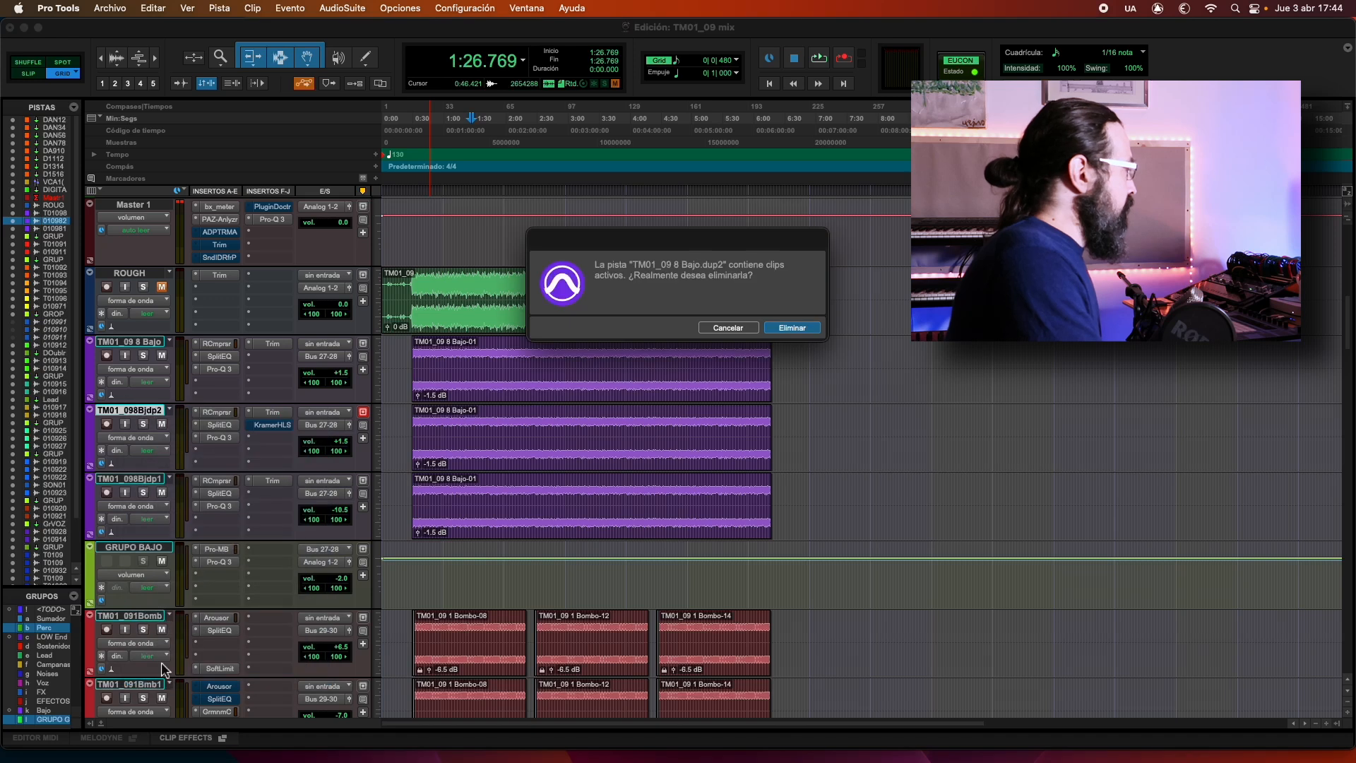
left_click(810, 332)
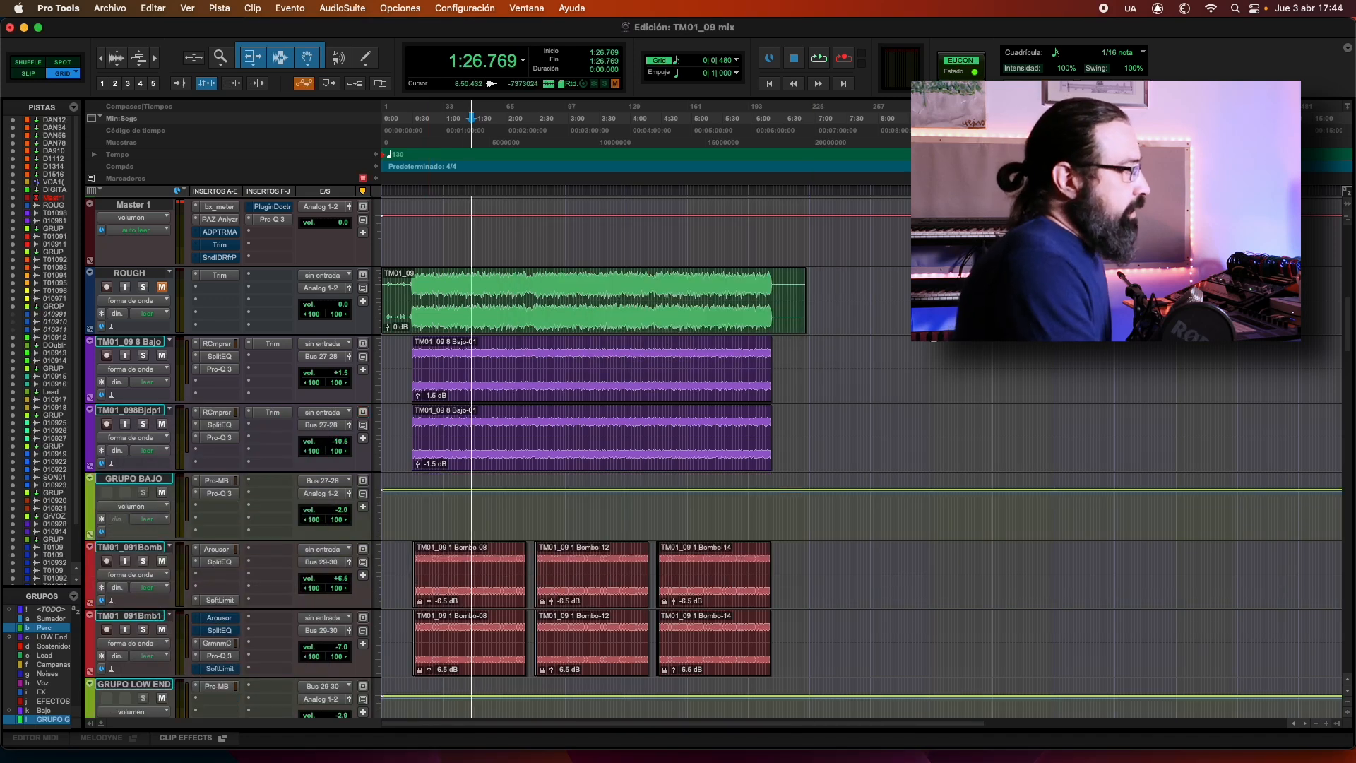
- Solo the grouped percussion tracks through TM01_09 6-CH and play them briefly
left_click_drag(1348, 338, 1346, 393)
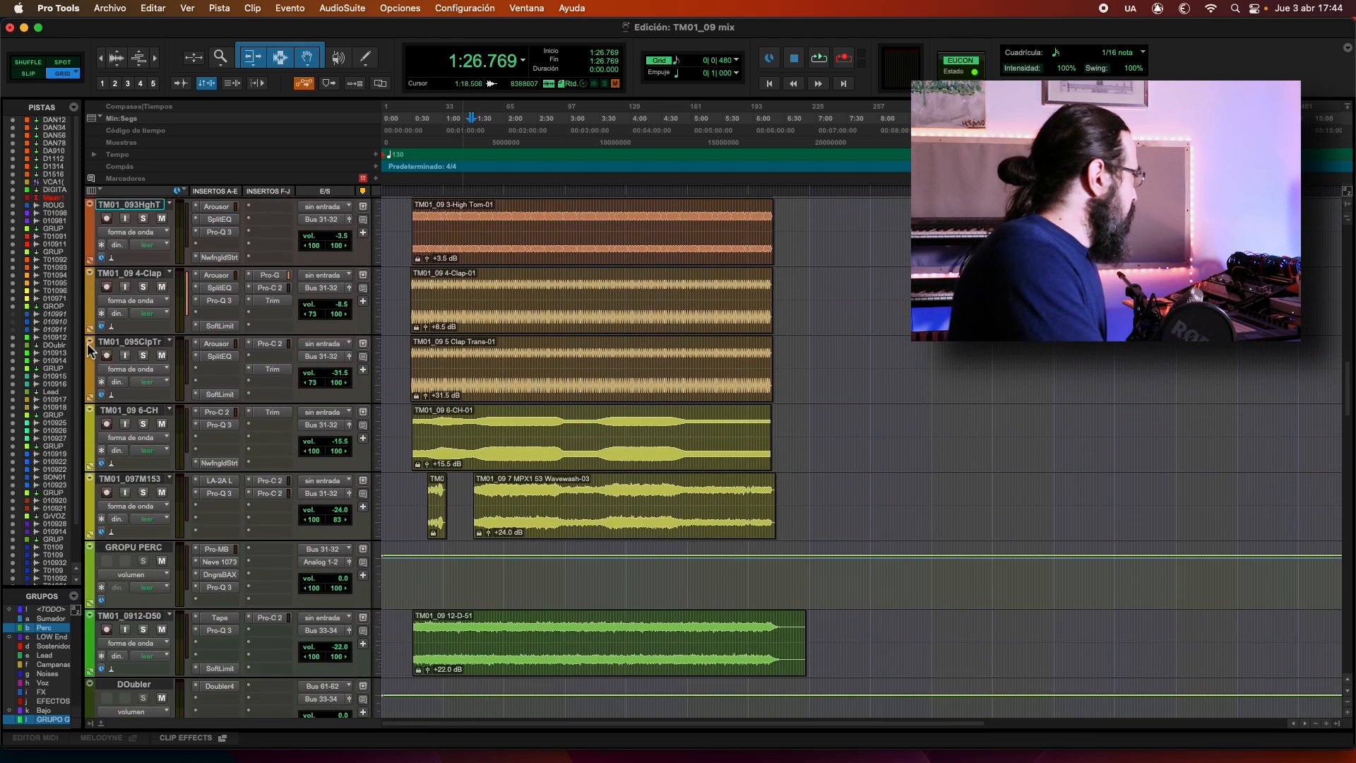
left_click(143, 424)
key("space")
key("space")
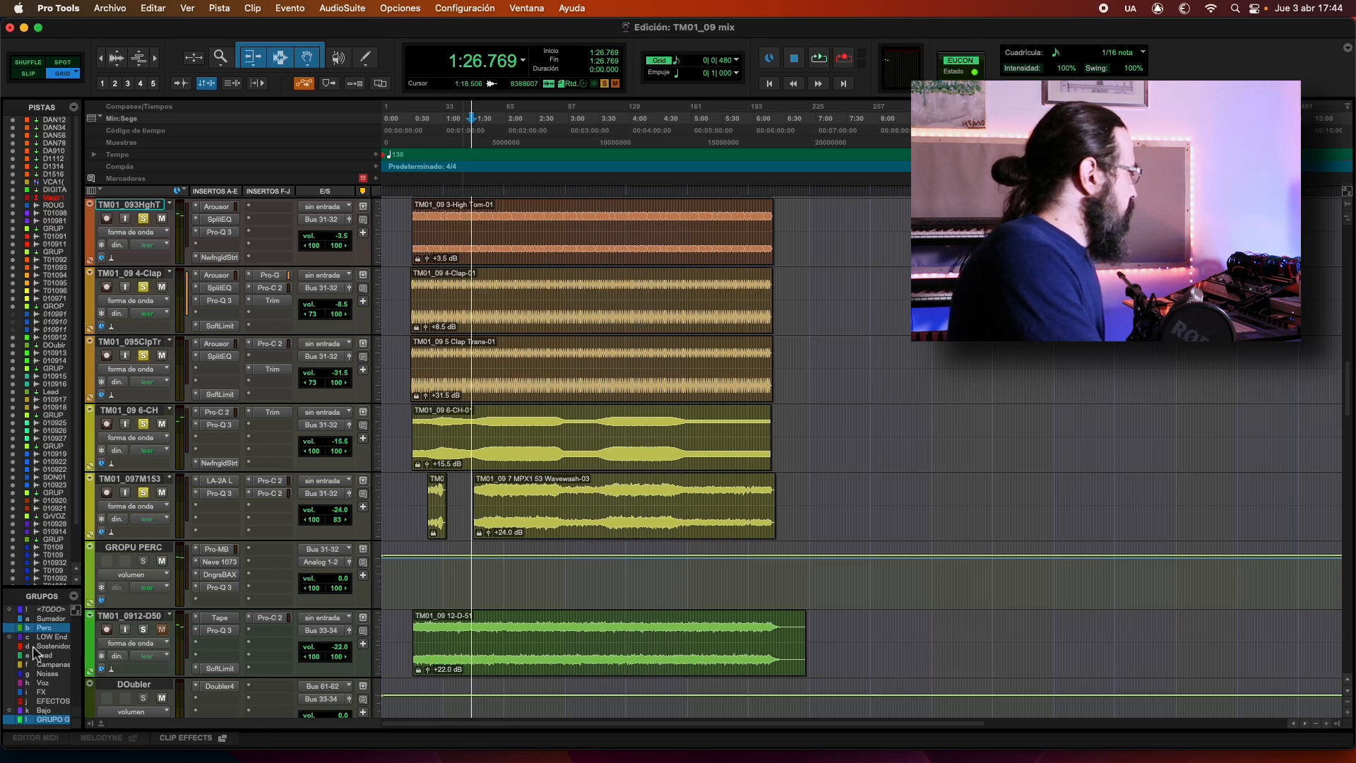
- Clear the solo on the percussion tracks and deactivate the Perc group
left_click(144, 493)
left_click(45, 631)
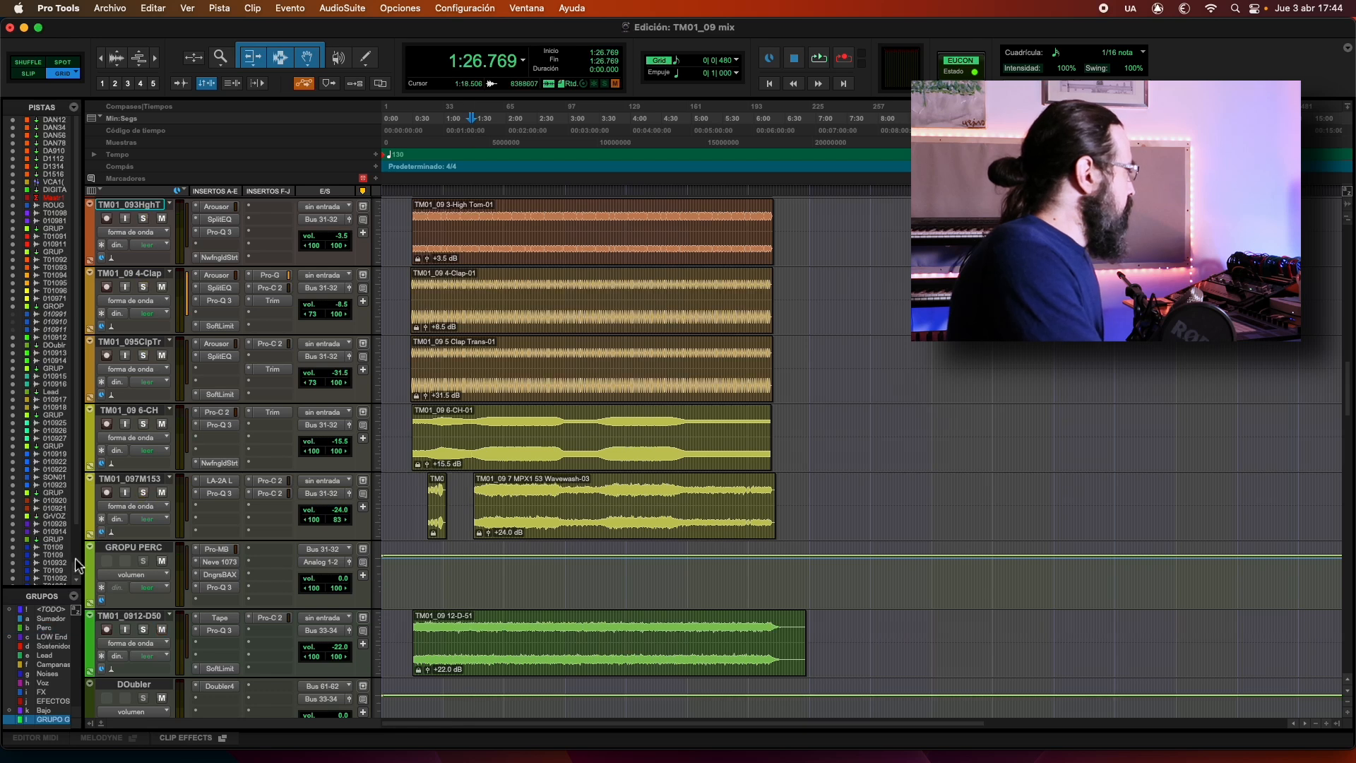
- Solo the TM01_09 6-CH track alone and play it back briefly
left_click(144, 425)
key("space")
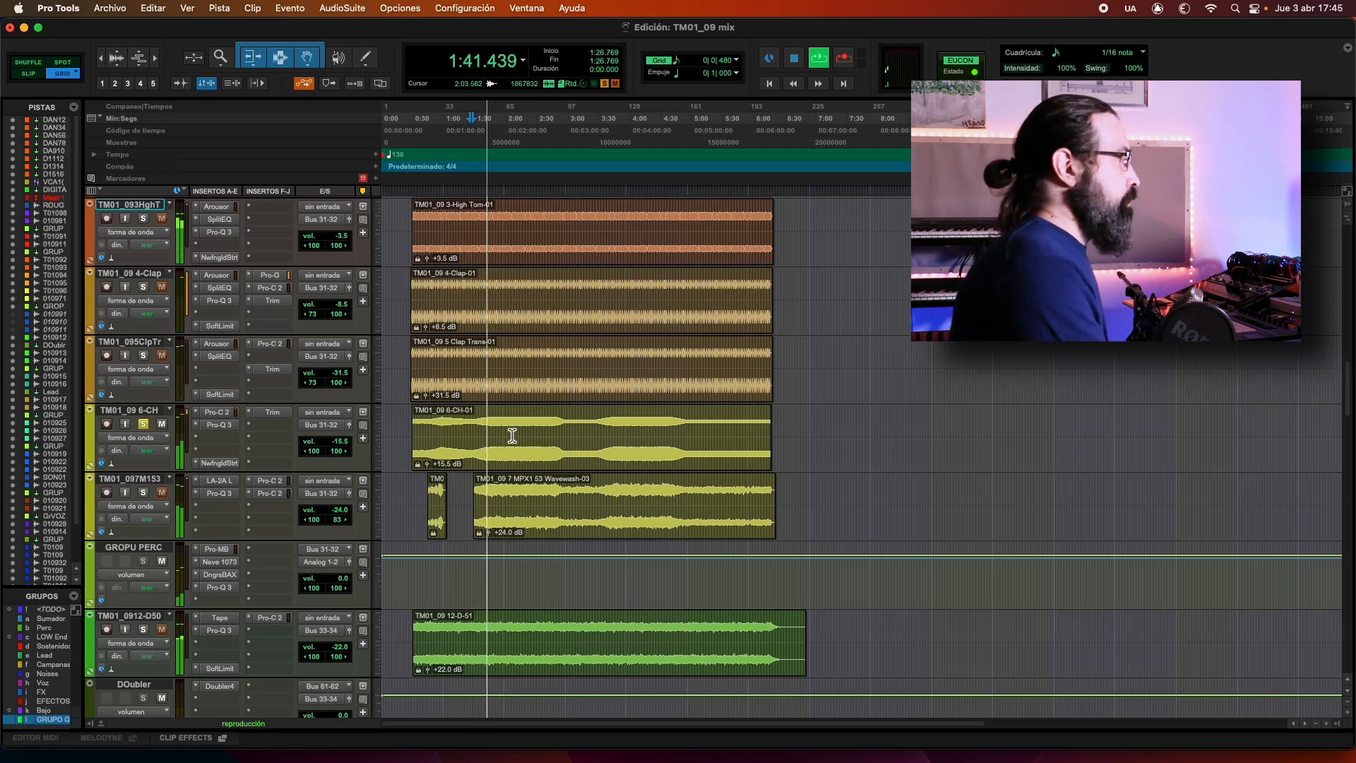
key("space")
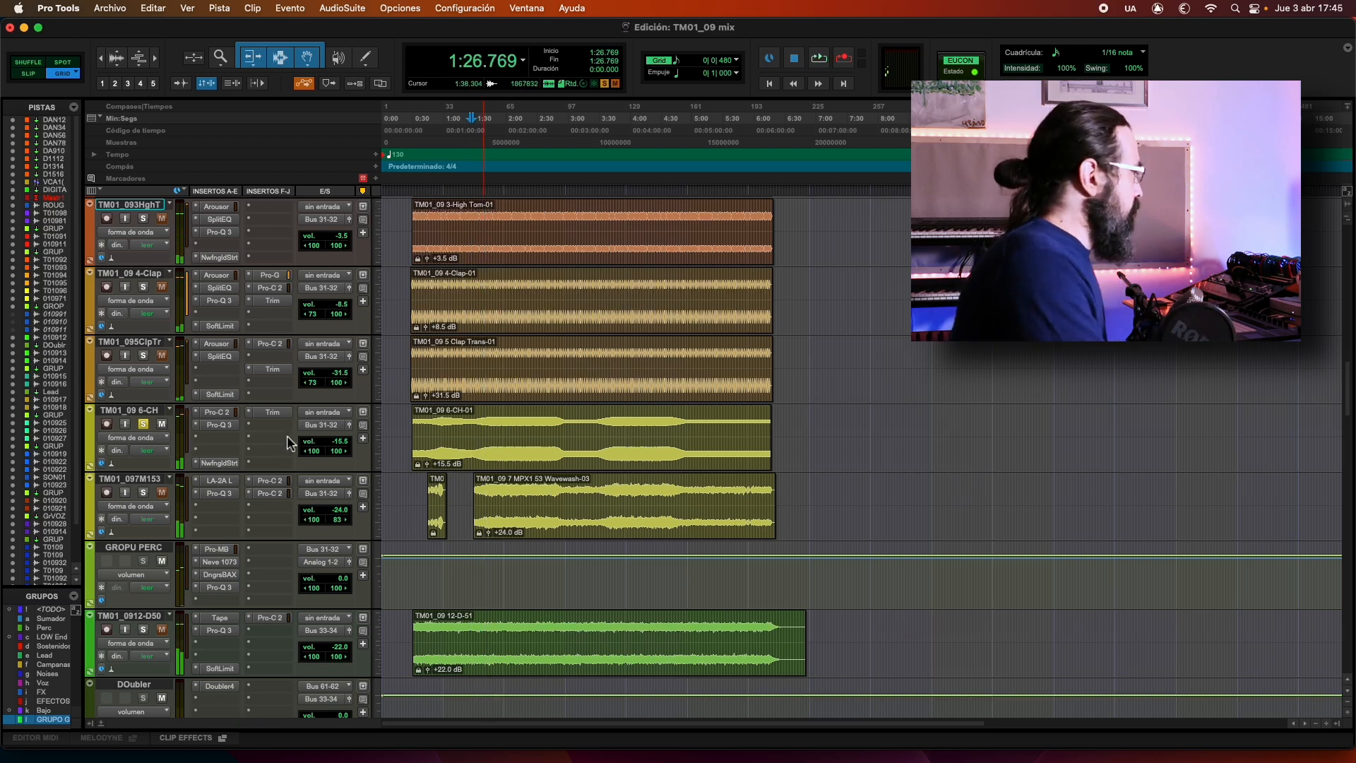
- Duplicate the TM01_09 6-CH track once with all its data, inserted after the last selected track
right_click(140, 413)
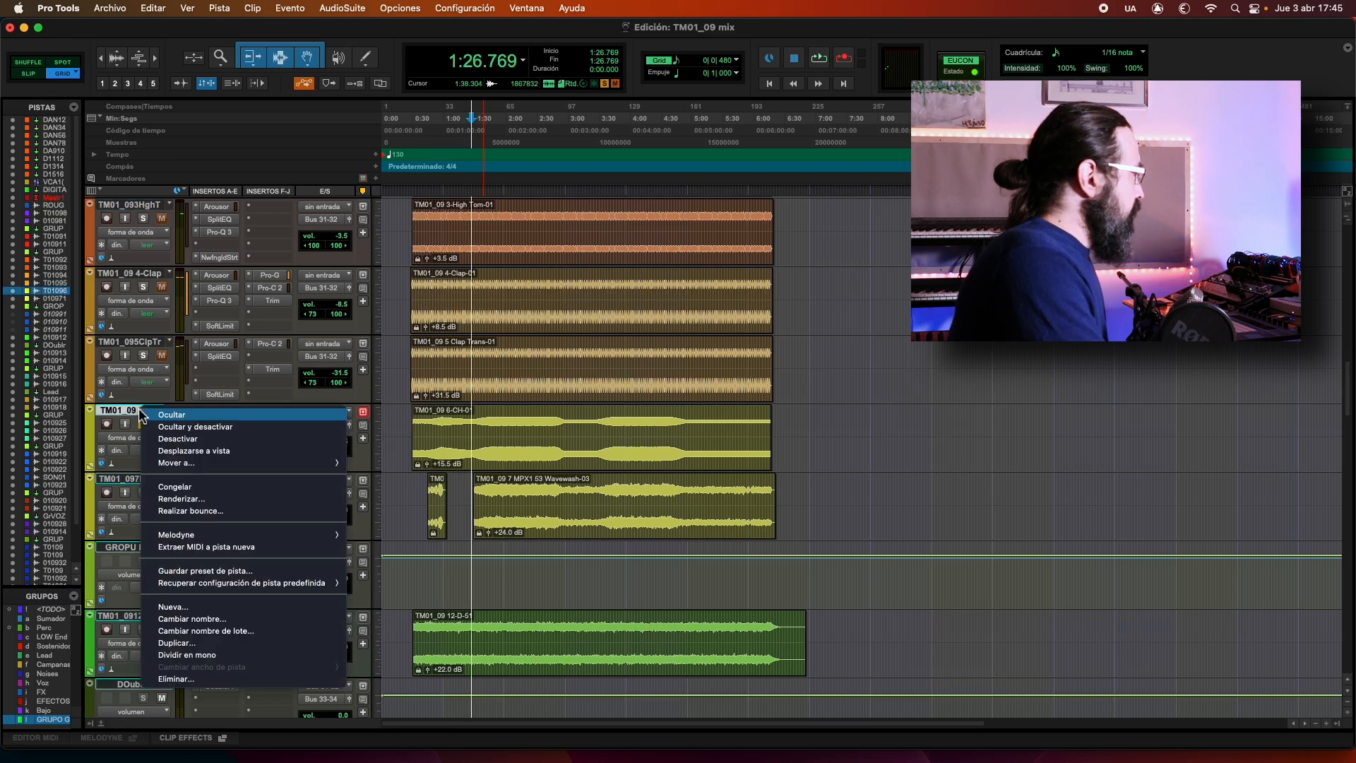
left_click(200, 644)
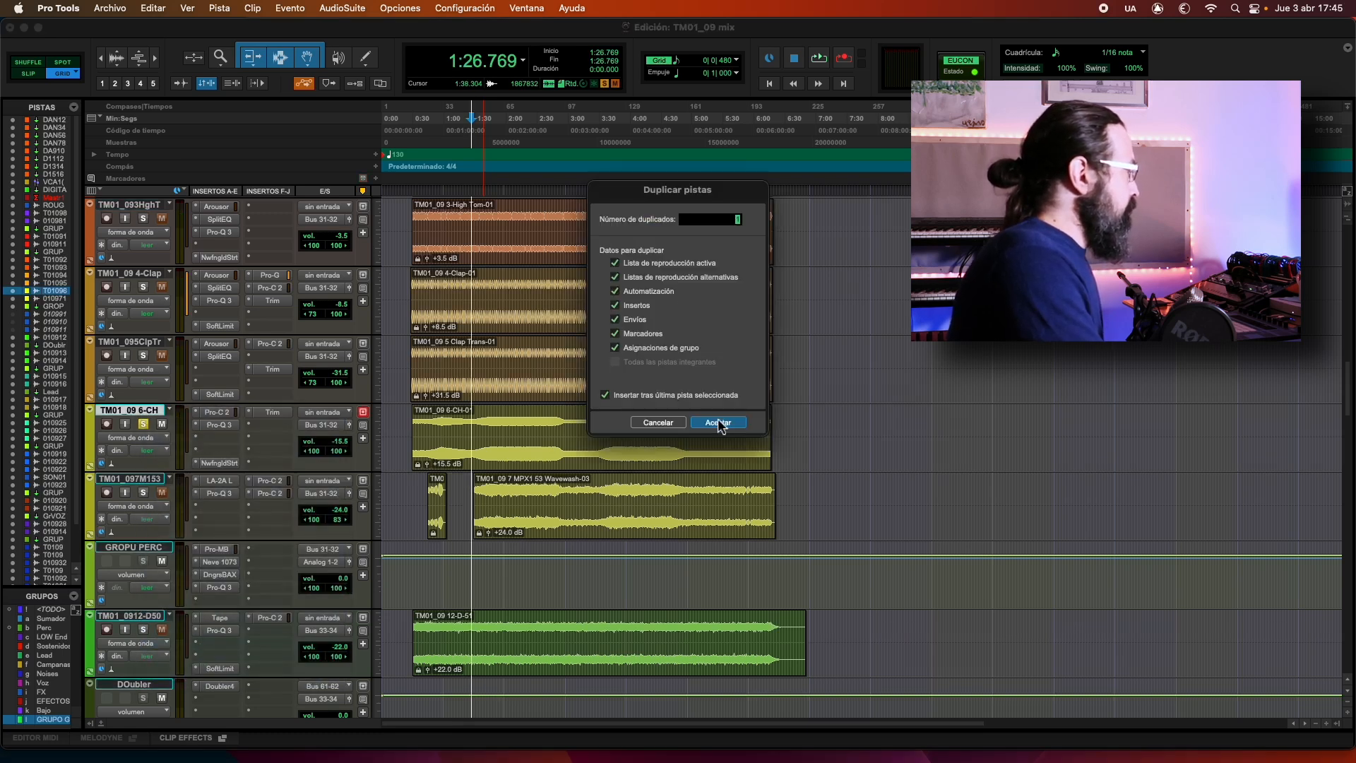
left_click(719, 423)
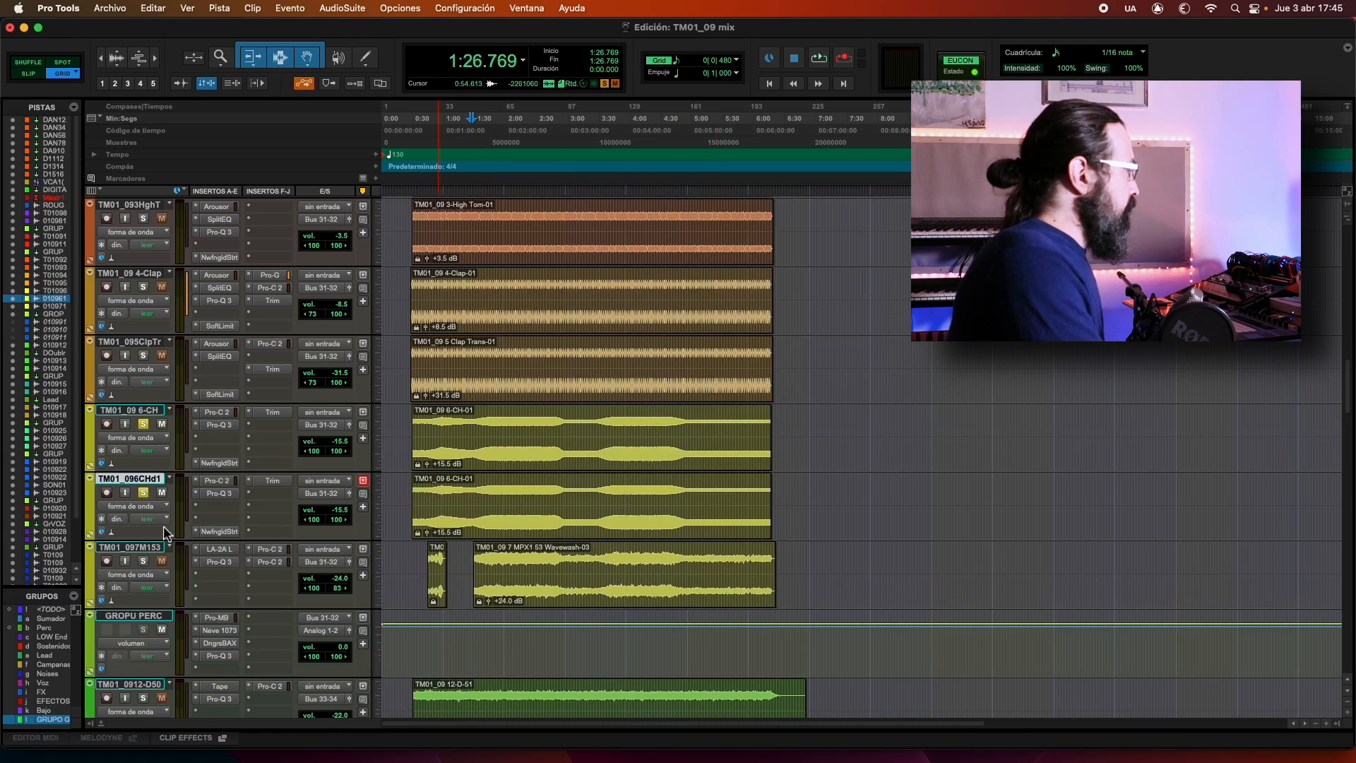
- Insert the stereo Aphex Vintage Exciter below the Trim insert on the duplicated 6-CH track
left_click(270, 500)
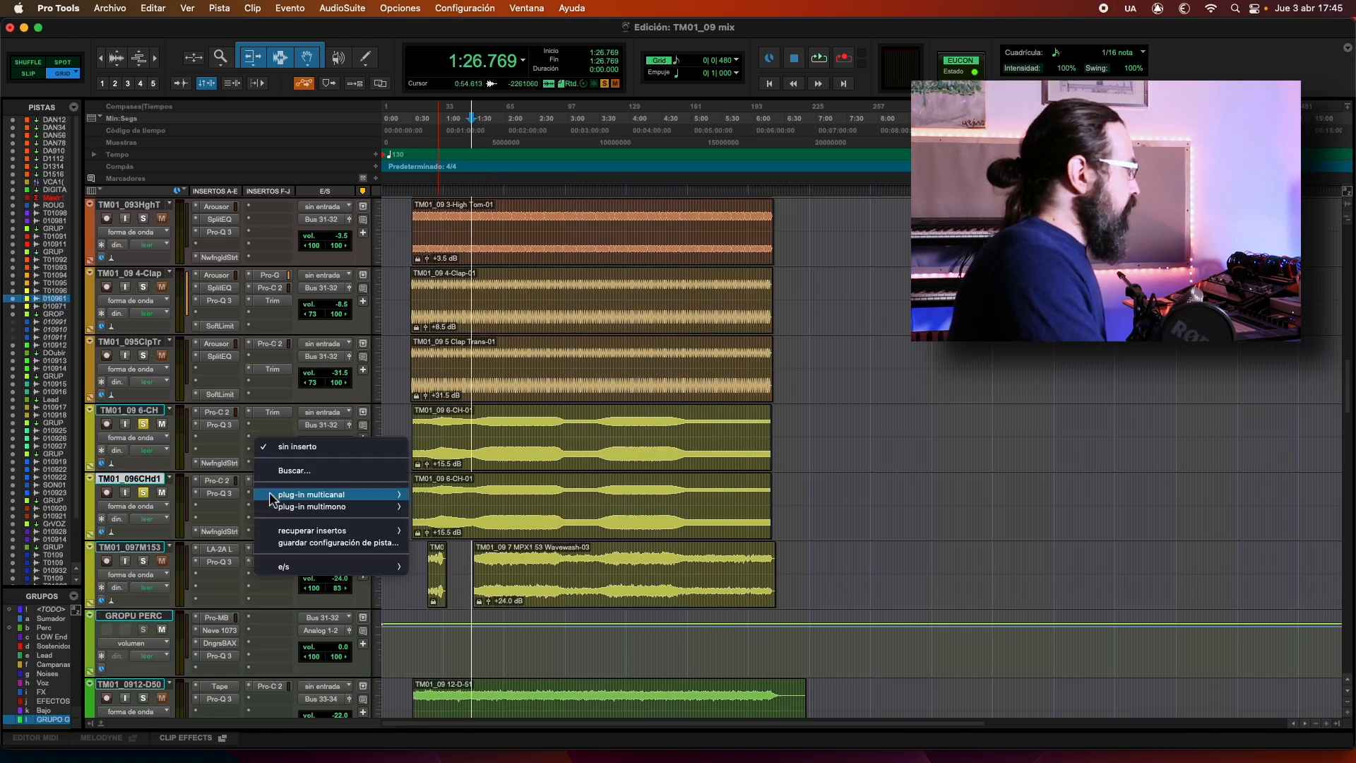
mouse_move(271, 497)
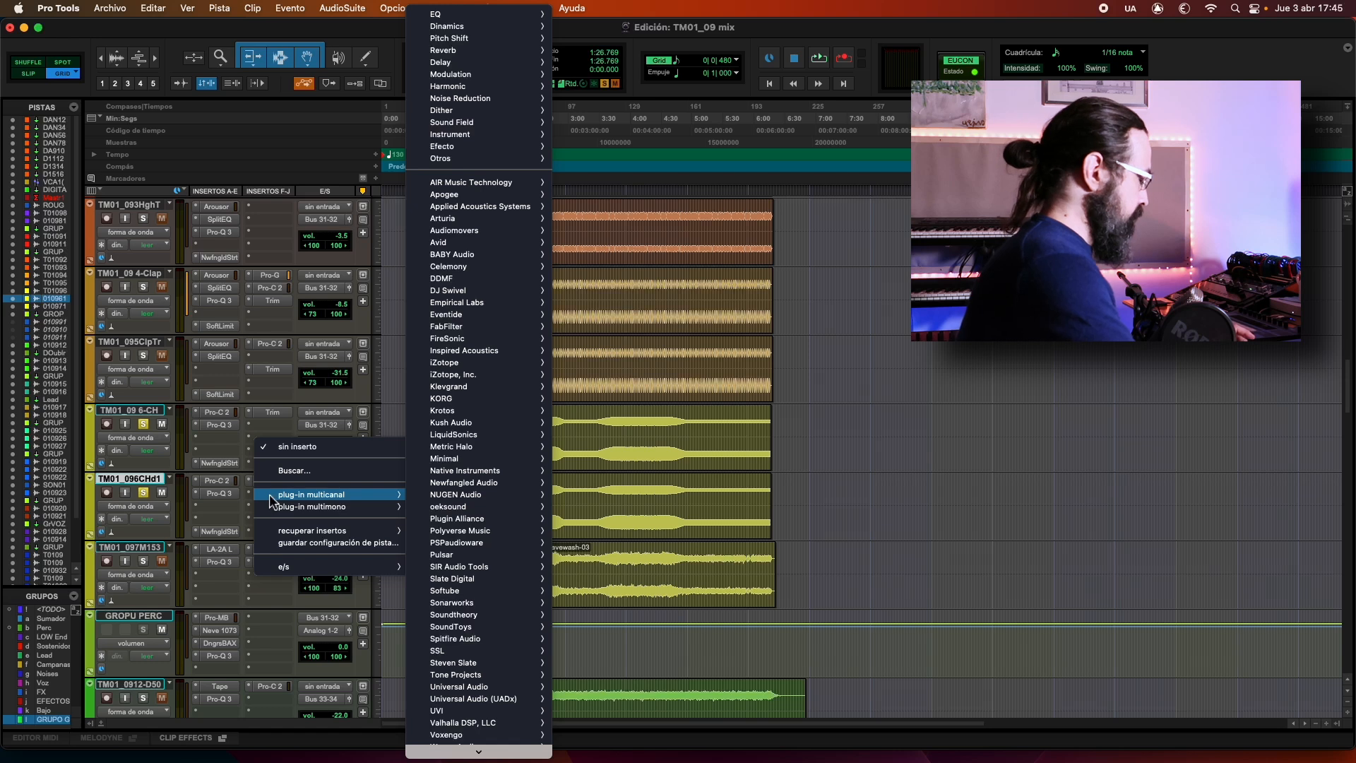
left_click(294, 471)
type("aural")
key("BackSpace")
key("BackSpace")
key("BackSpace")
key("BackSpace")
type("phex")
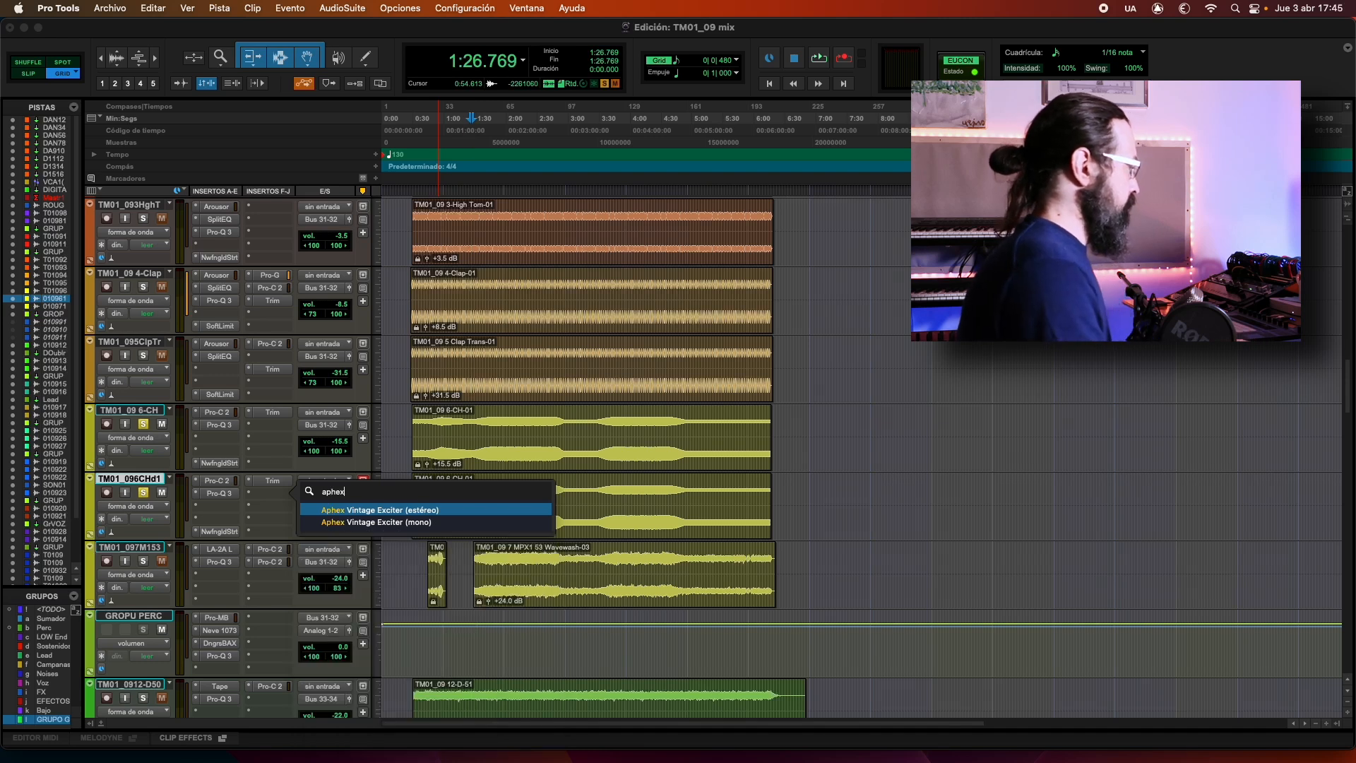
left_click(352, 514)
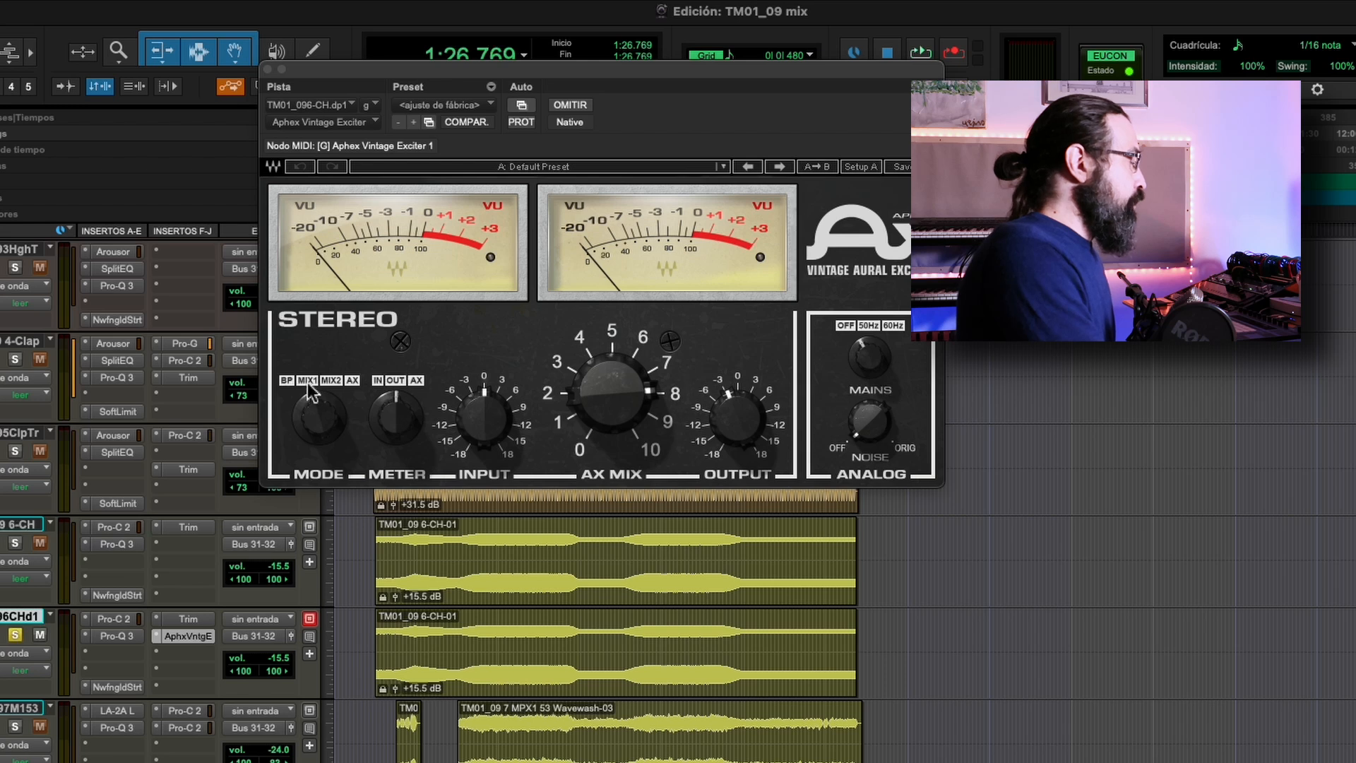
- Arrange the master's Pro-Q 3 analyzer beside the Aphex Vintage Exciter and set the exciter's mode to BP
left_click_drag(317, 416, 322, 408)
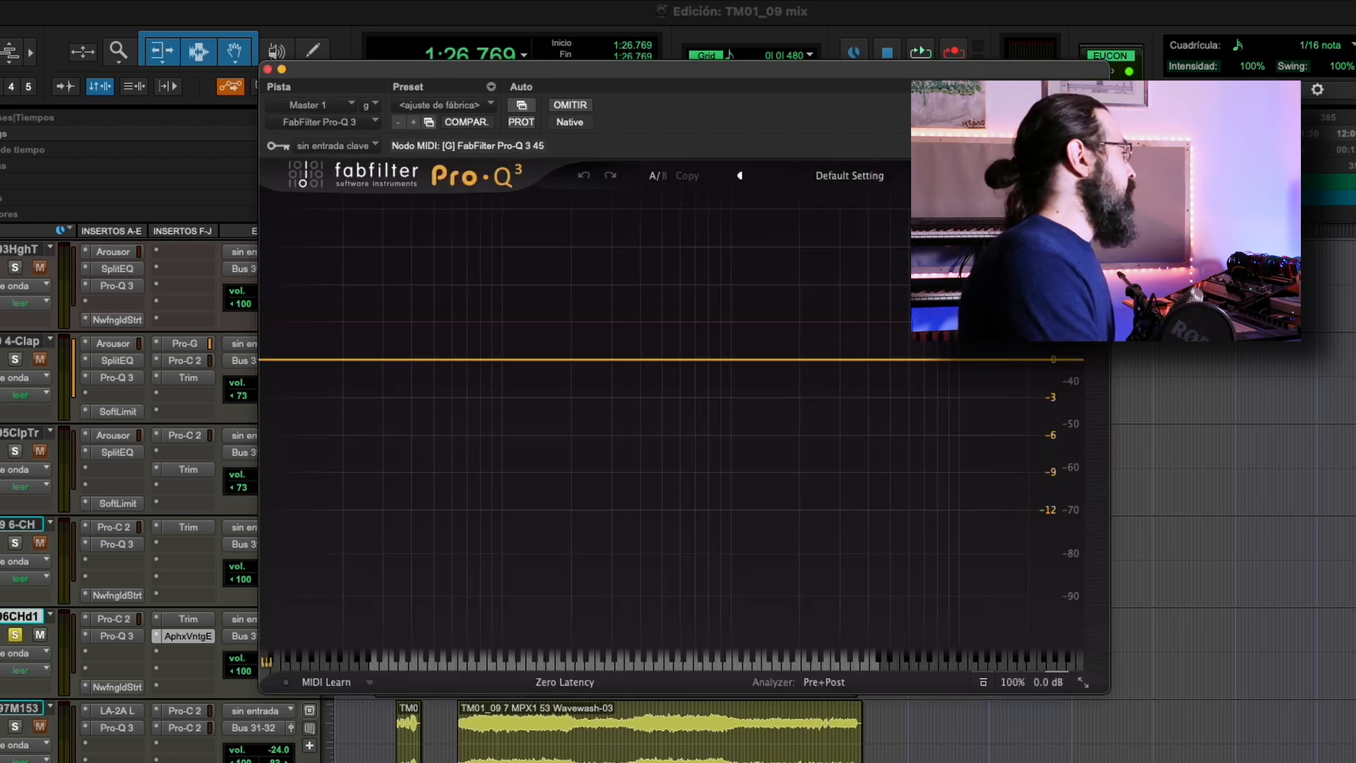
left_click_drag(961, 215, 386, 271)
left_click_drag(549, 72, 650, 11)
left_click_drag(424, 341, 424, 362)
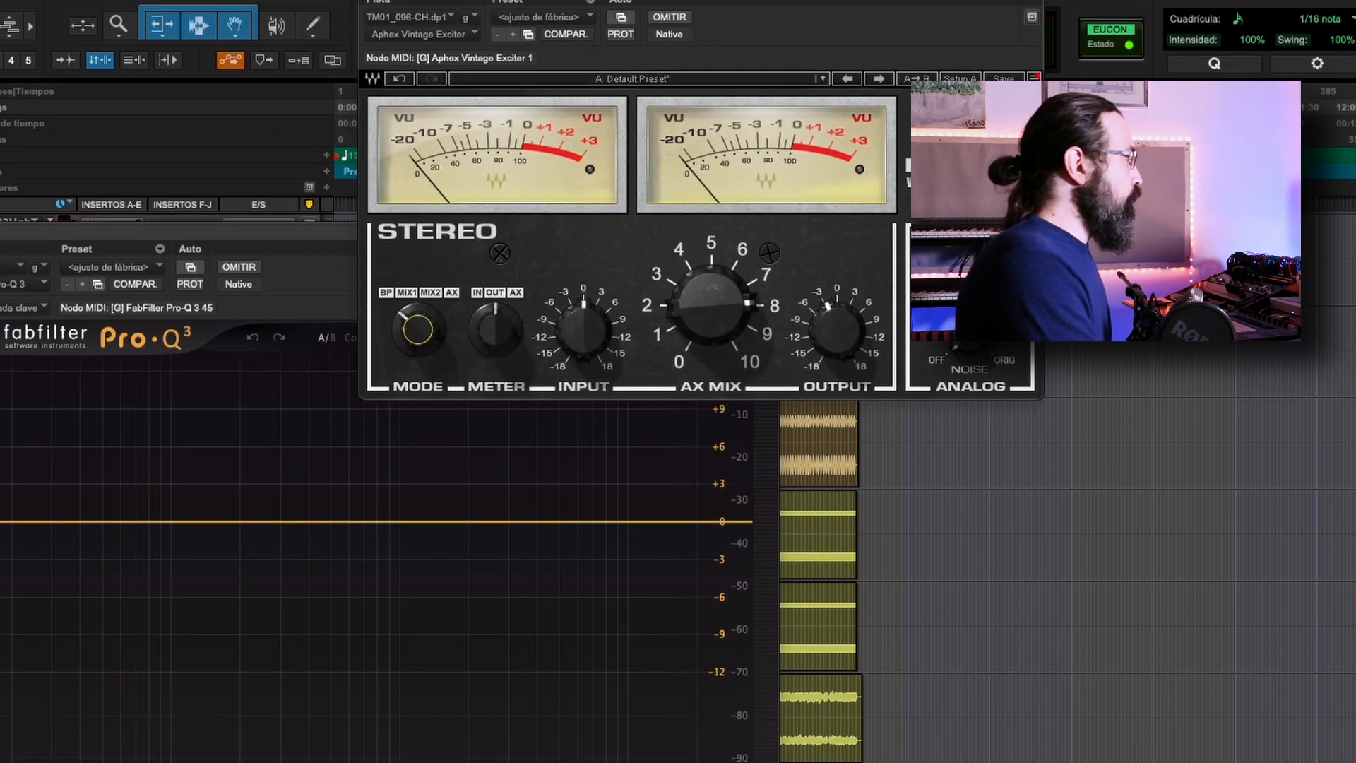
- Play the duplicated 6-CH track and compare the exciter's BP and MIX1 modes in the Pro-Q 3 spectrum
key("space")
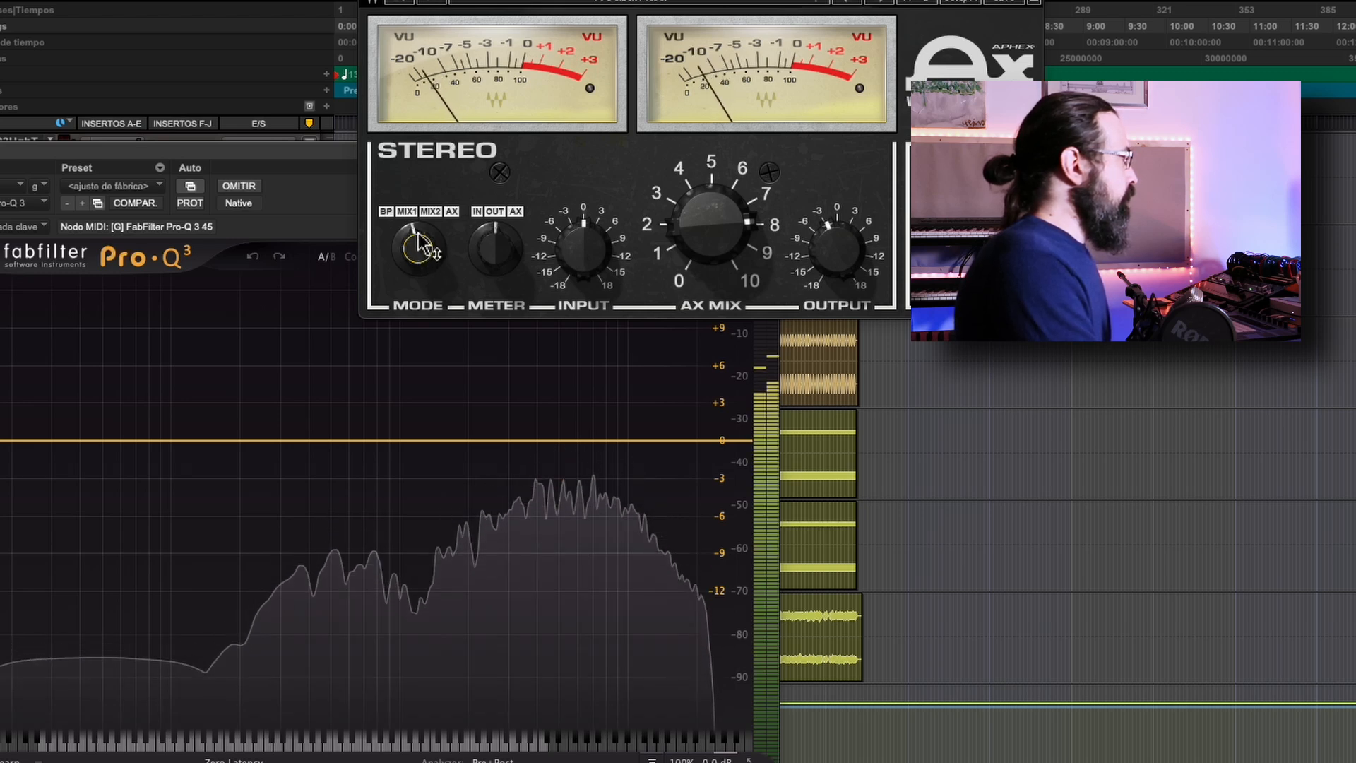
left_click_drag(418, 249, 421, 289)
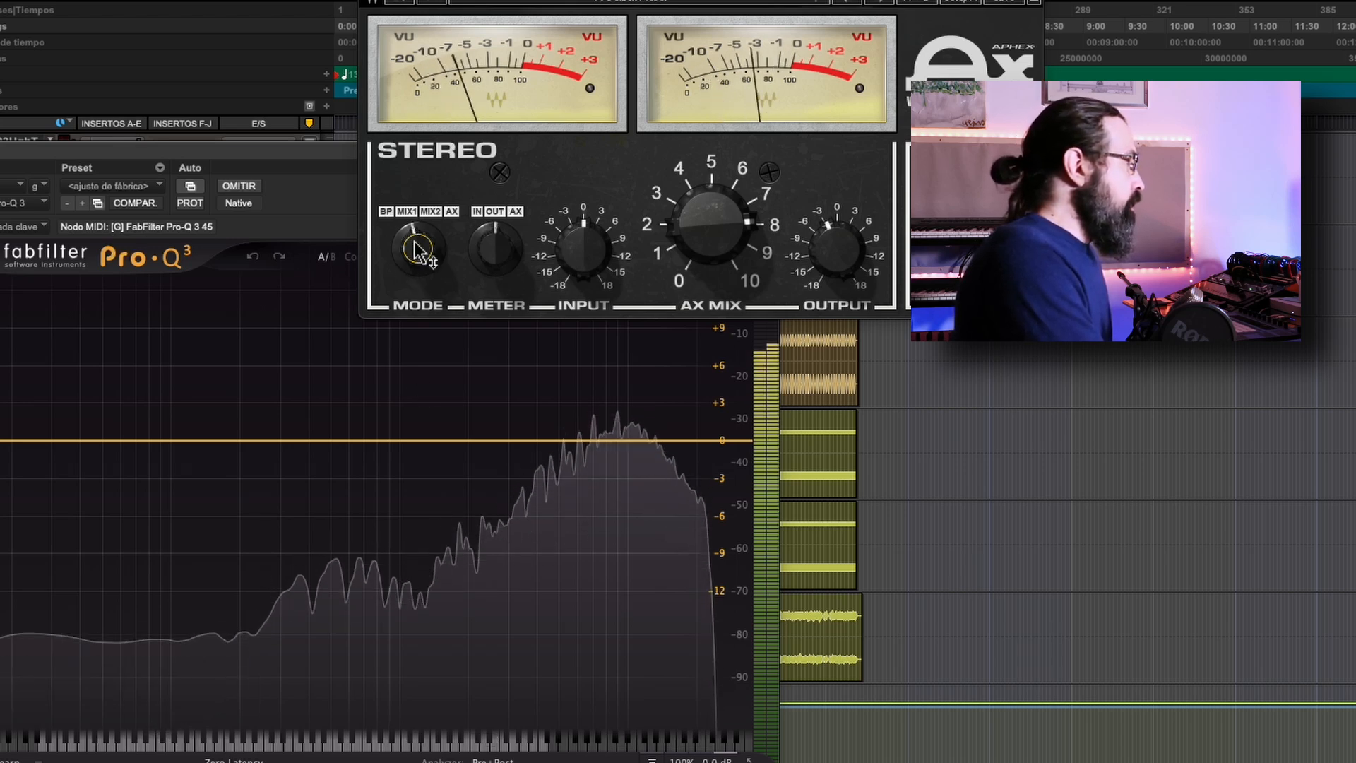
left_click(425, 547)
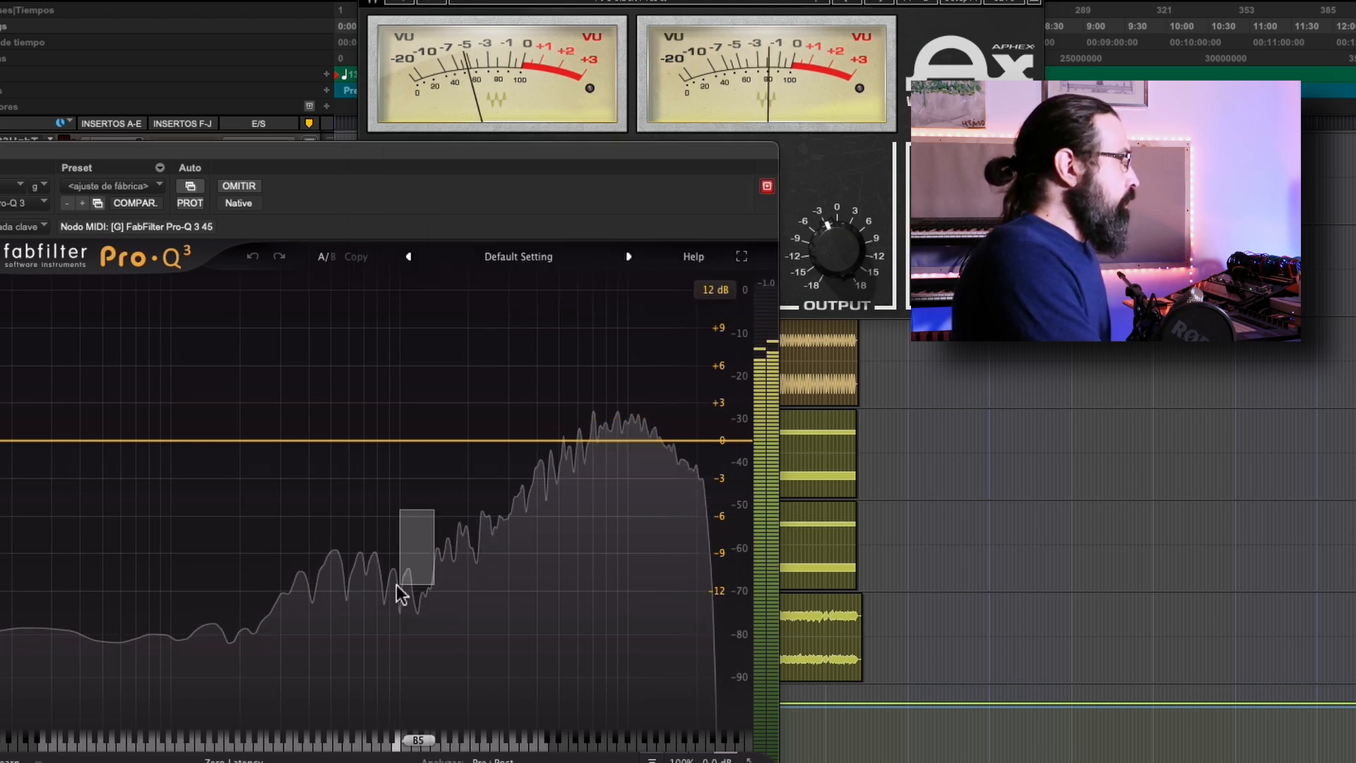
key("space")
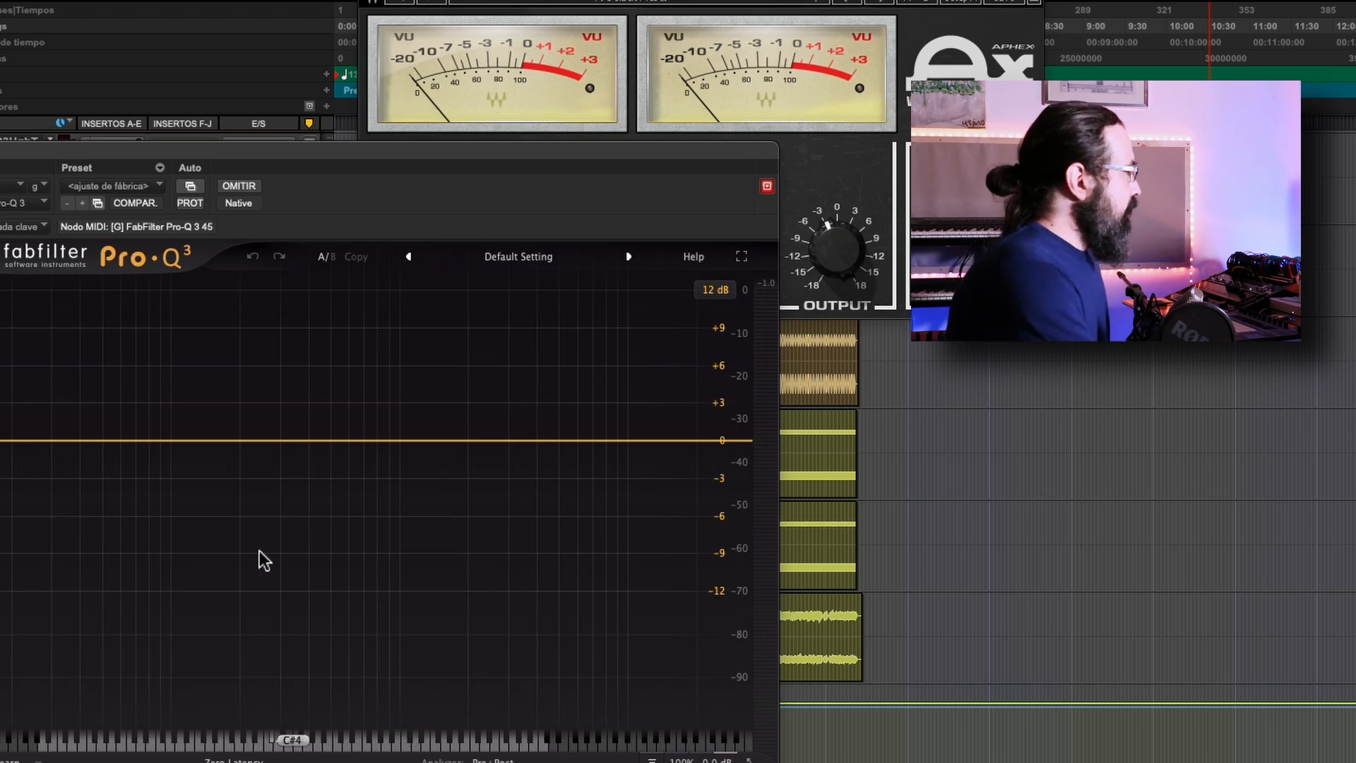
- Play the duplicate while switching the exciter through MIX2 and MIX1 to AX mode, keeping the analog noise off
left_click(481, 20)
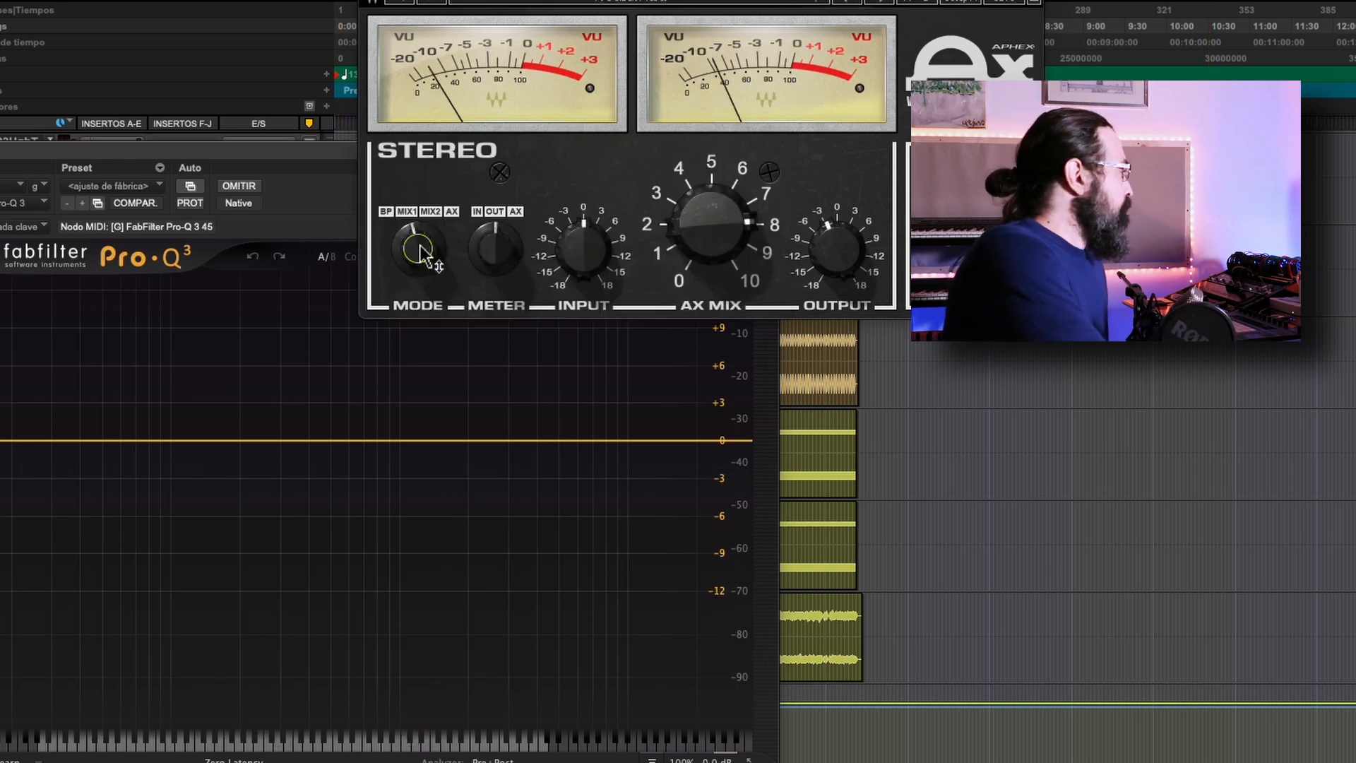
key("space")
left_click_drag(420, 249, 421, 236)
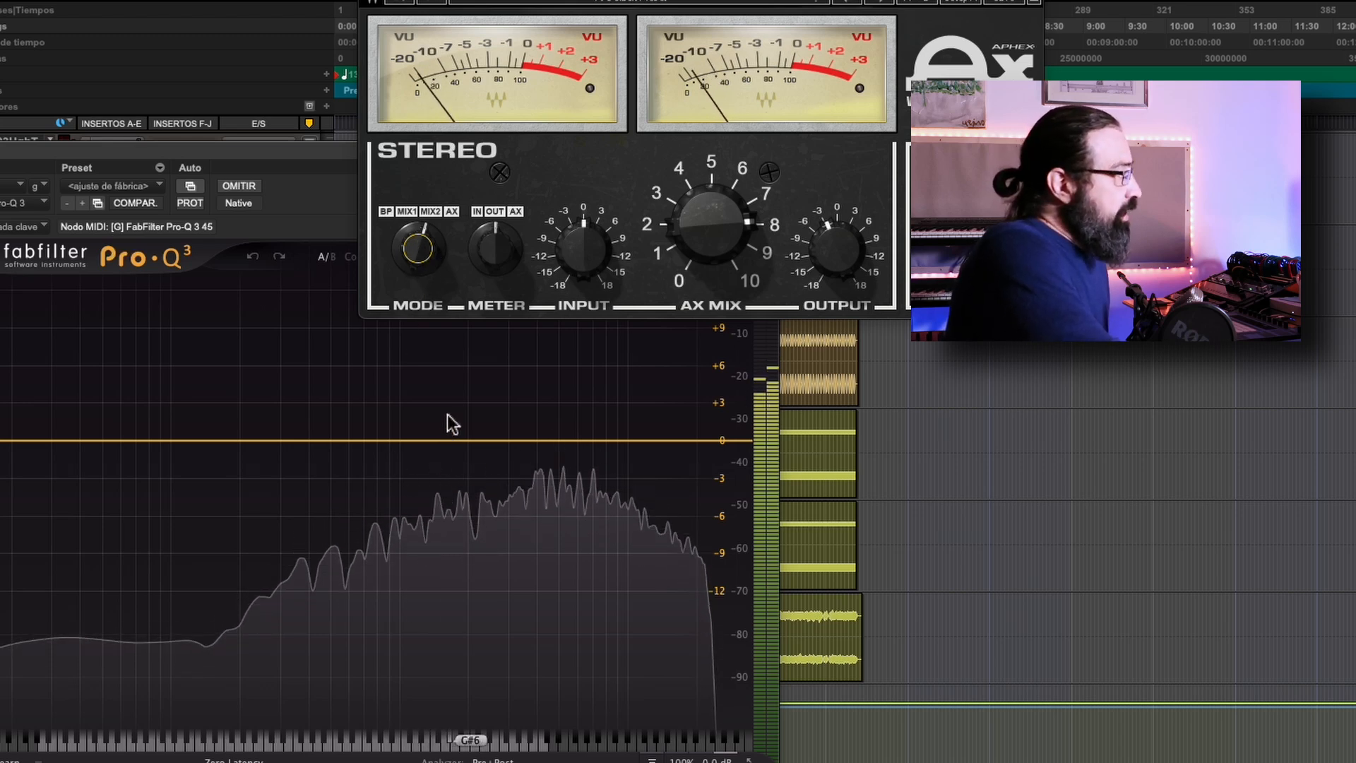
mouse_move(418, 249)
left_mouse_down()
mouse_move(418, 263)
mouse_move(418, 236)
left_mouse_up()
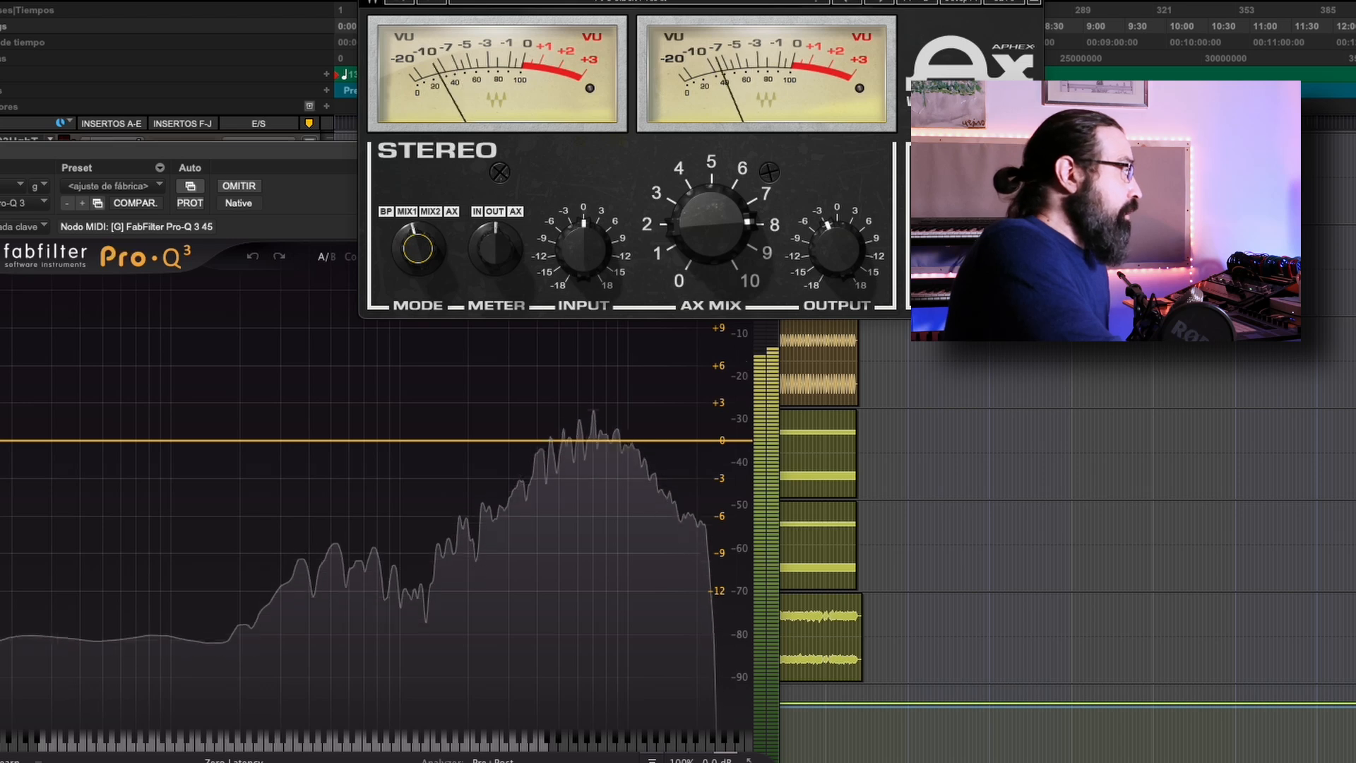
left_click_drag(418, 248, 418, 236)
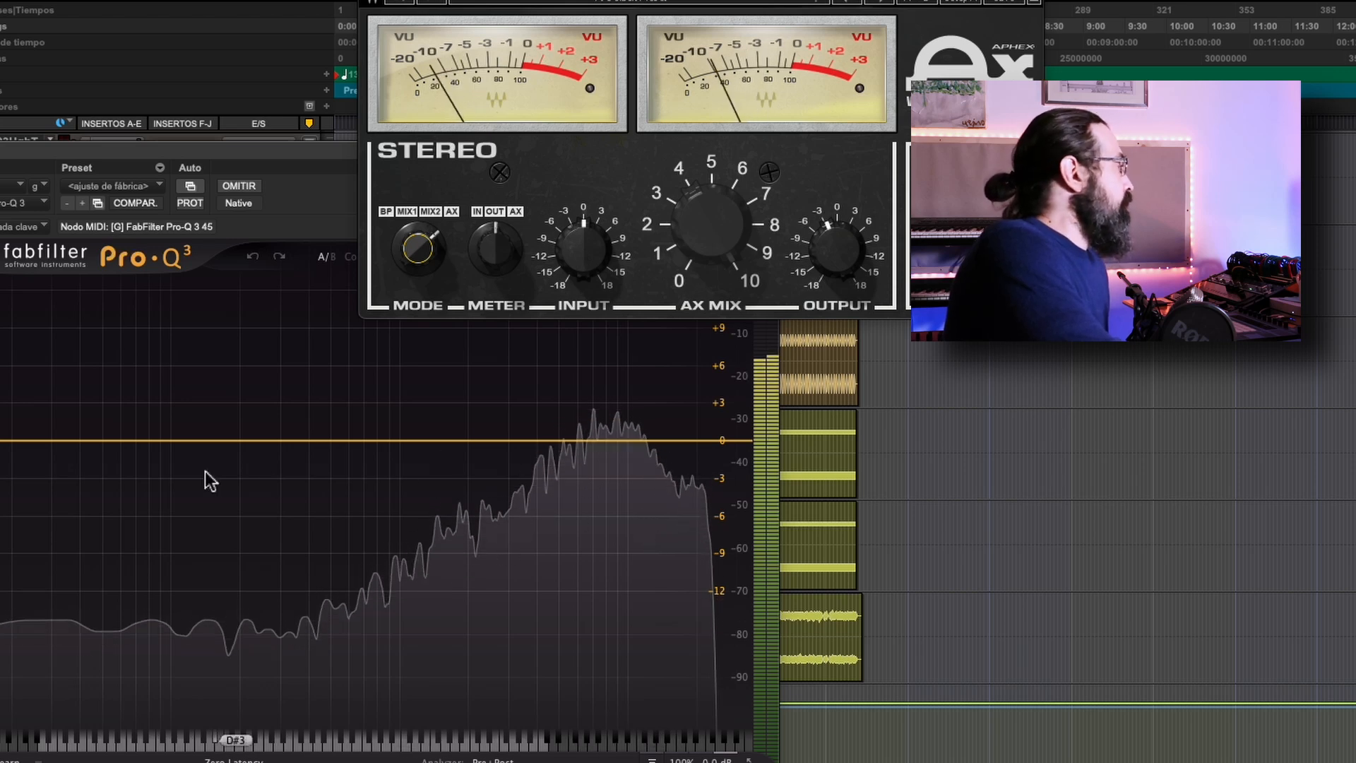
left_click(292, 542)
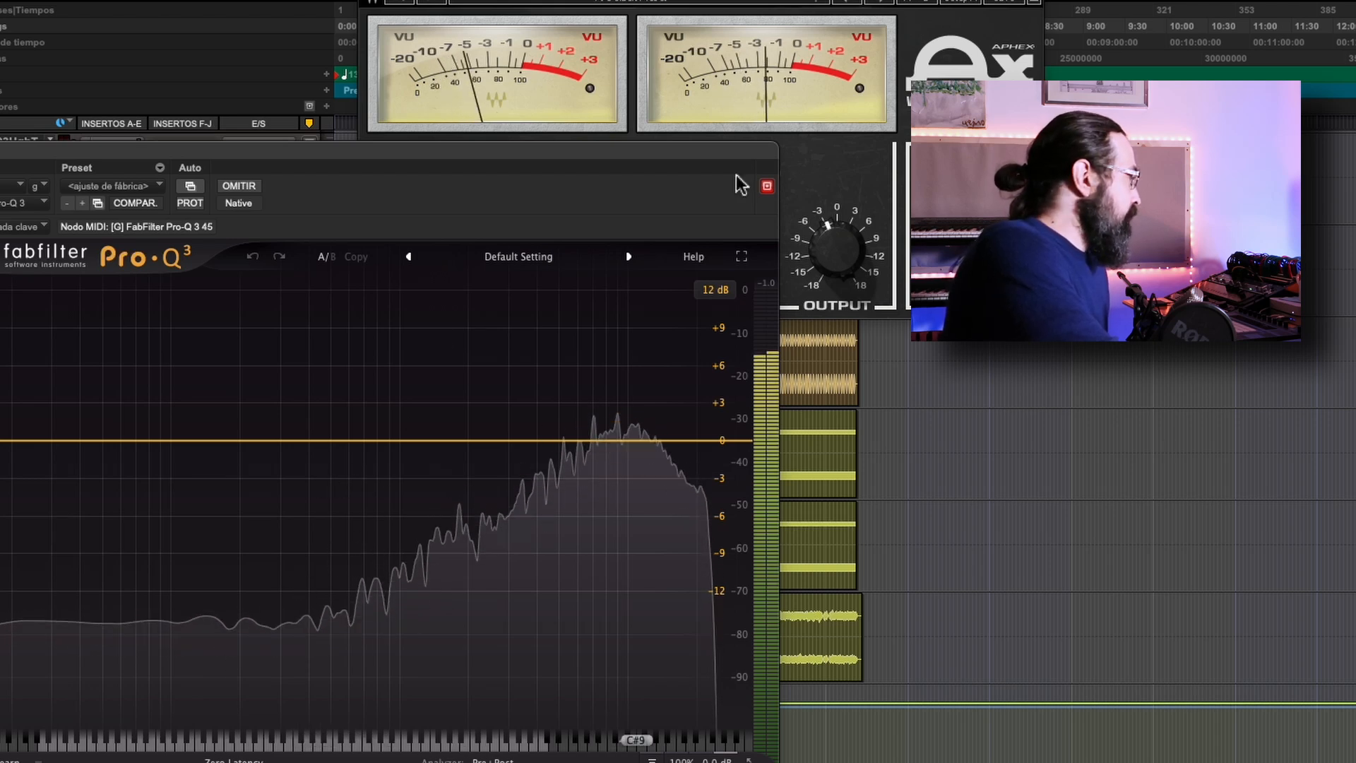
left_click(965, 263)
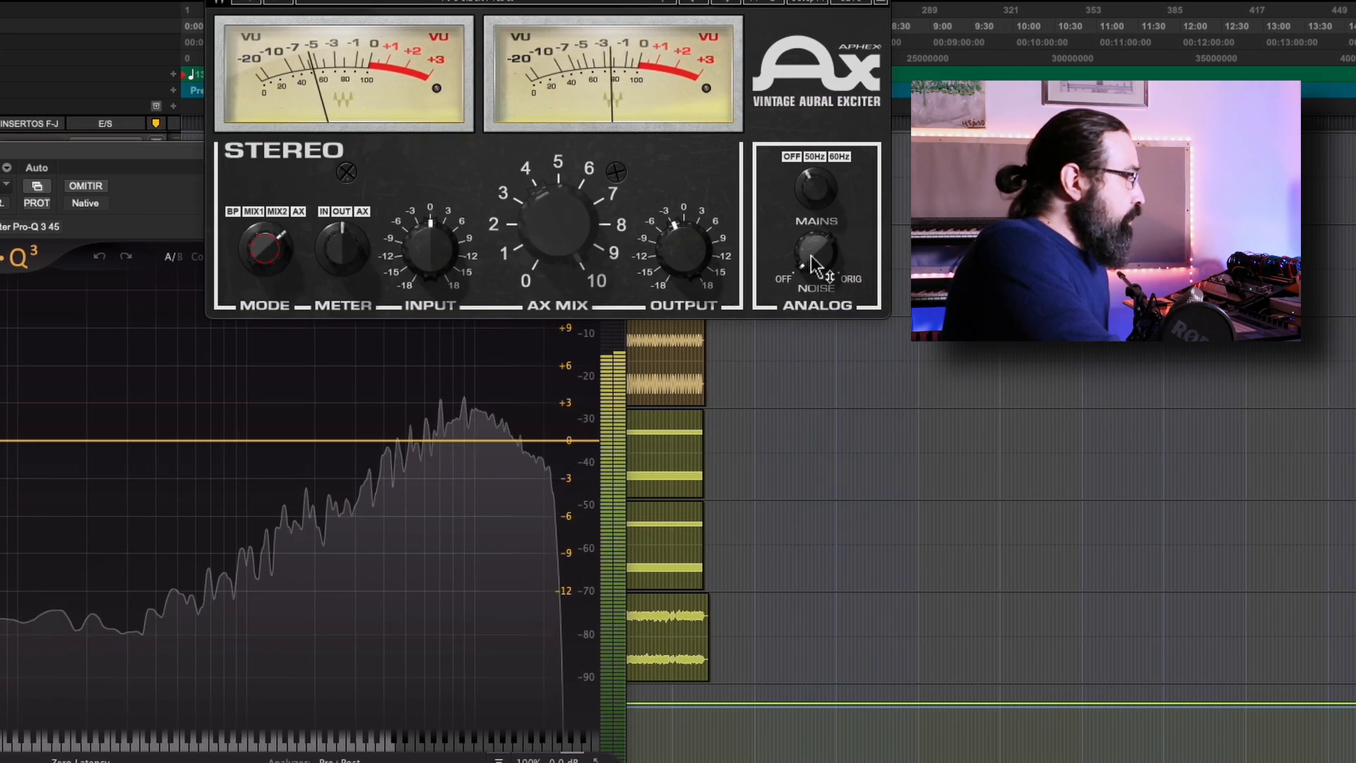
left_click_drag(814, 267, 814, 269)
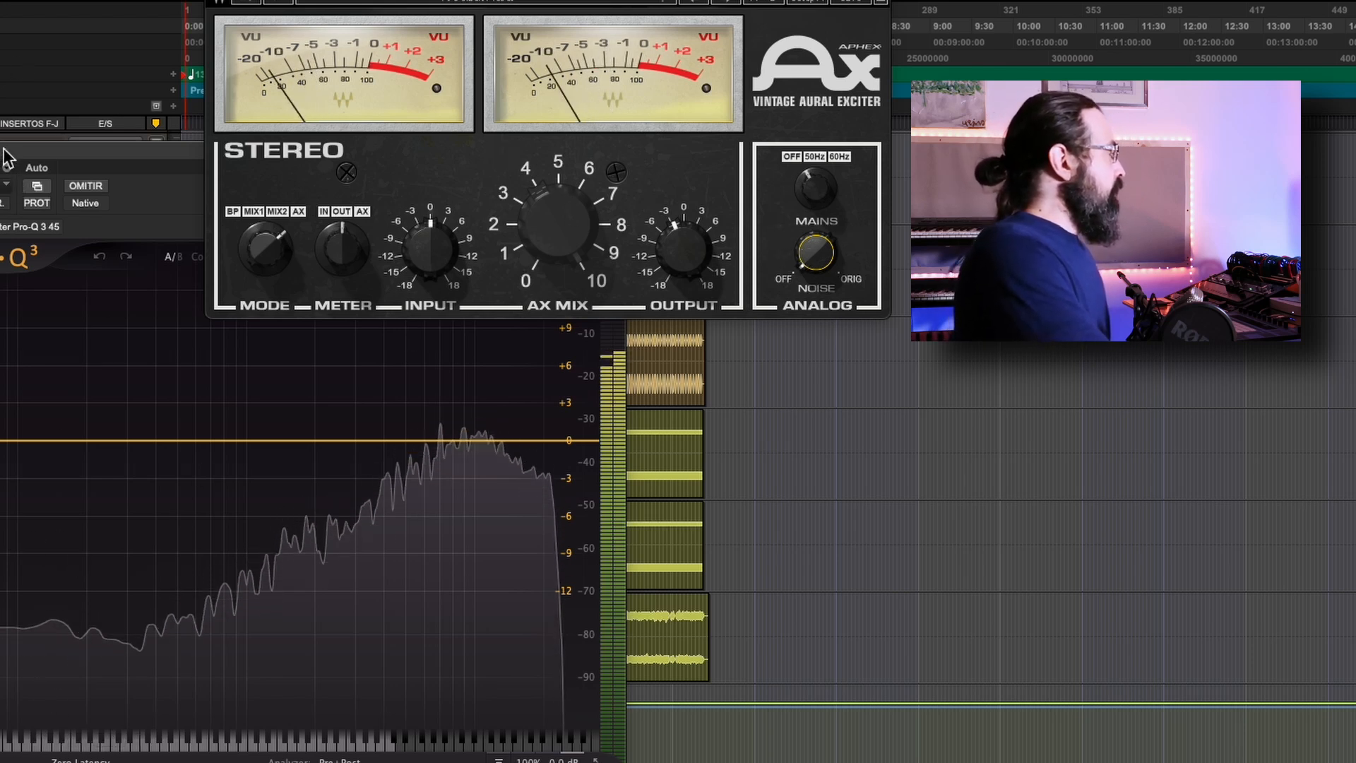
- Move the Pro-Q 3 window clear of the clips and select the 6-CH-01 clip on the duplicated track
left_click_drag(28, 150, 446, 356)
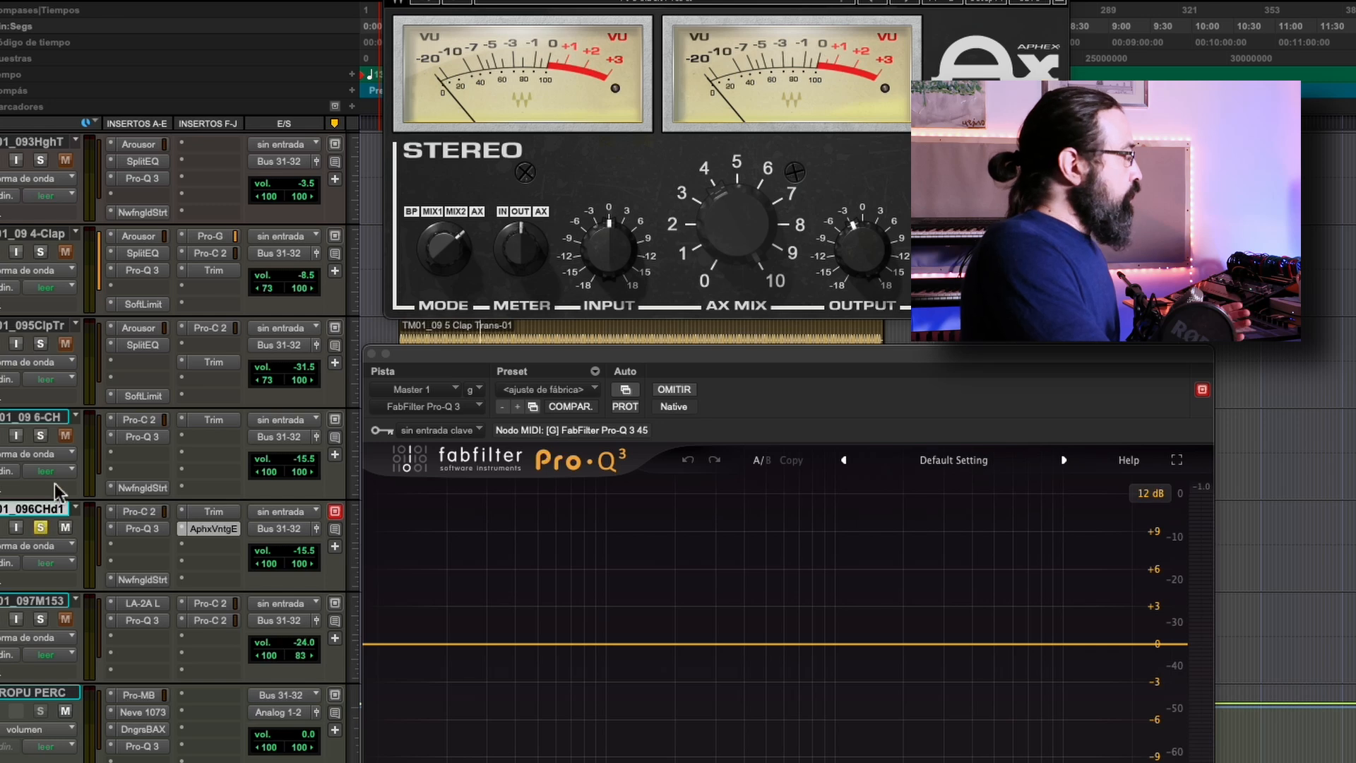
left_click_drag(446, 361, 443, 637)
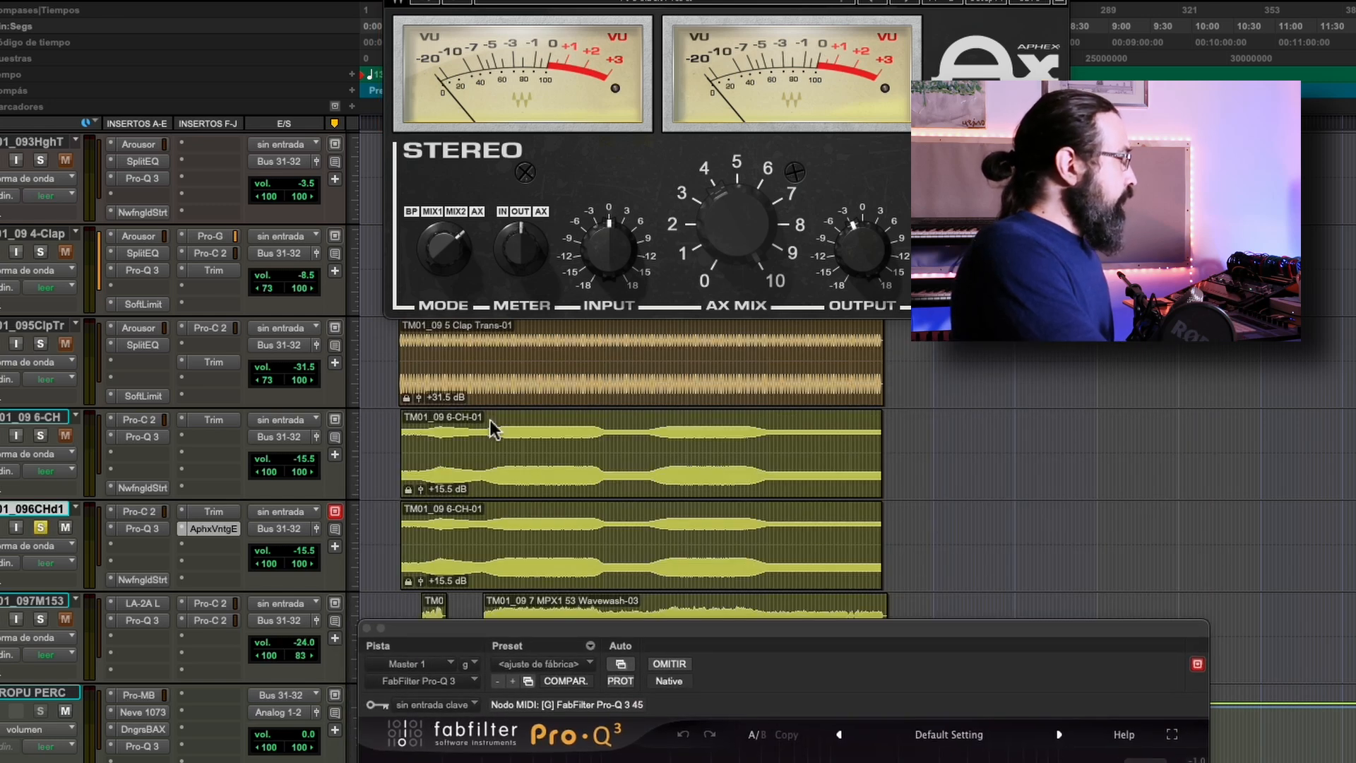
left_click(515, 460)
left_click(514, 565)
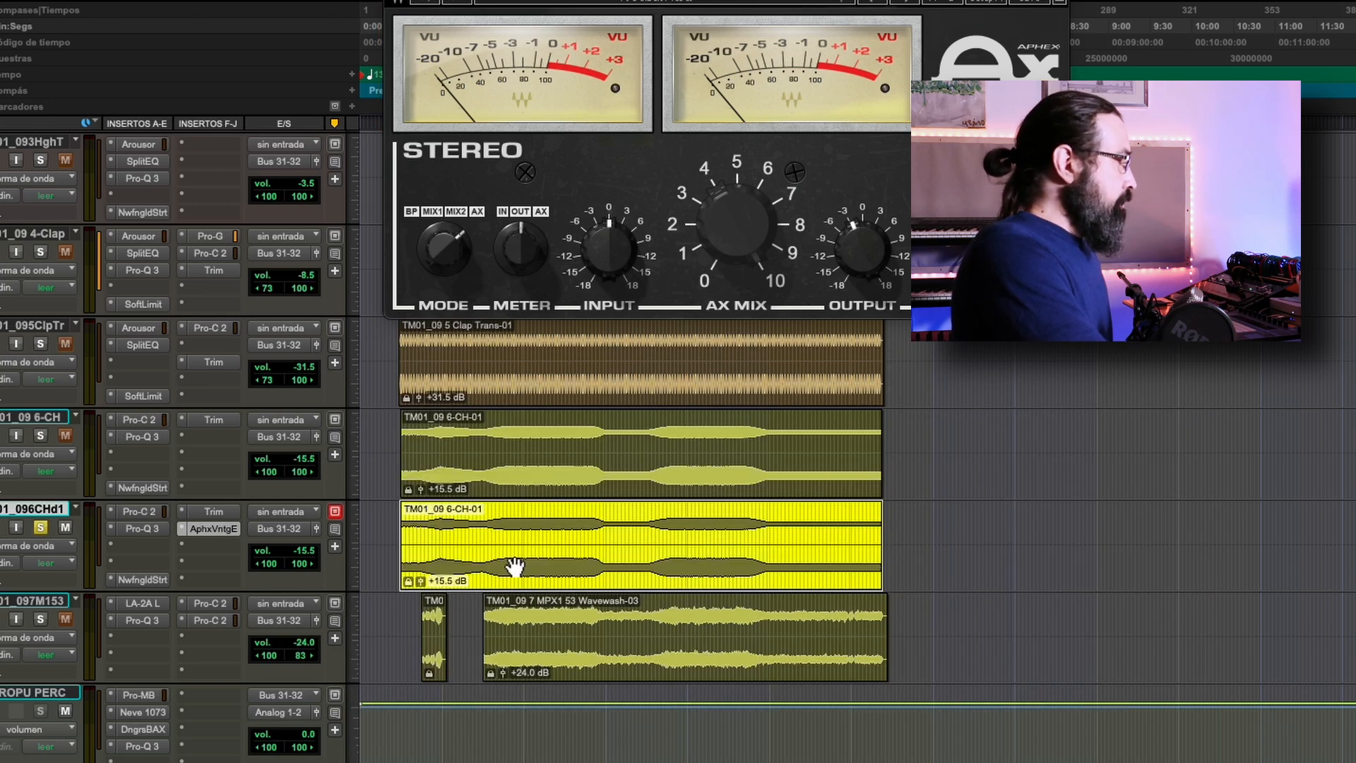
- Solo the original 6-CH track alongside the duplicate, play both, and lower the duplicate's volume to -∞
left_click(41, 435)
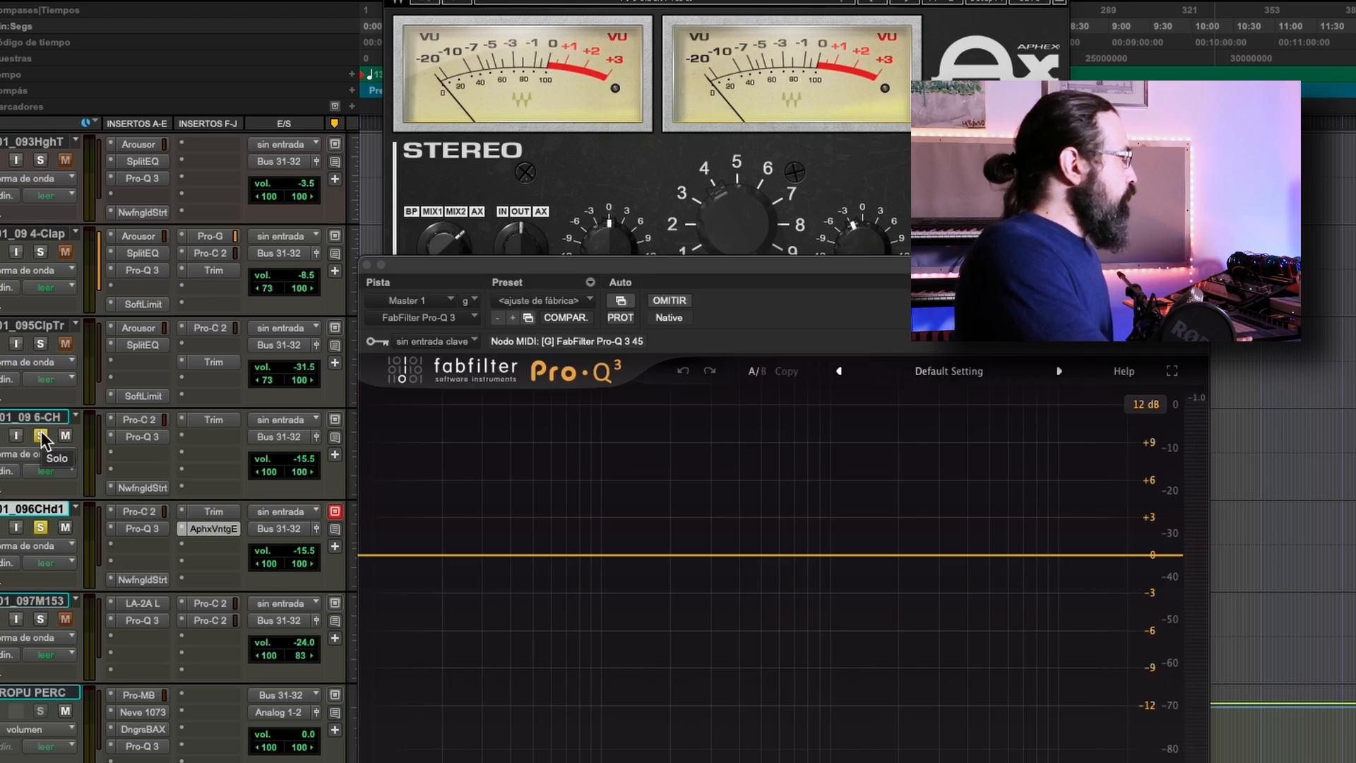
key("space")
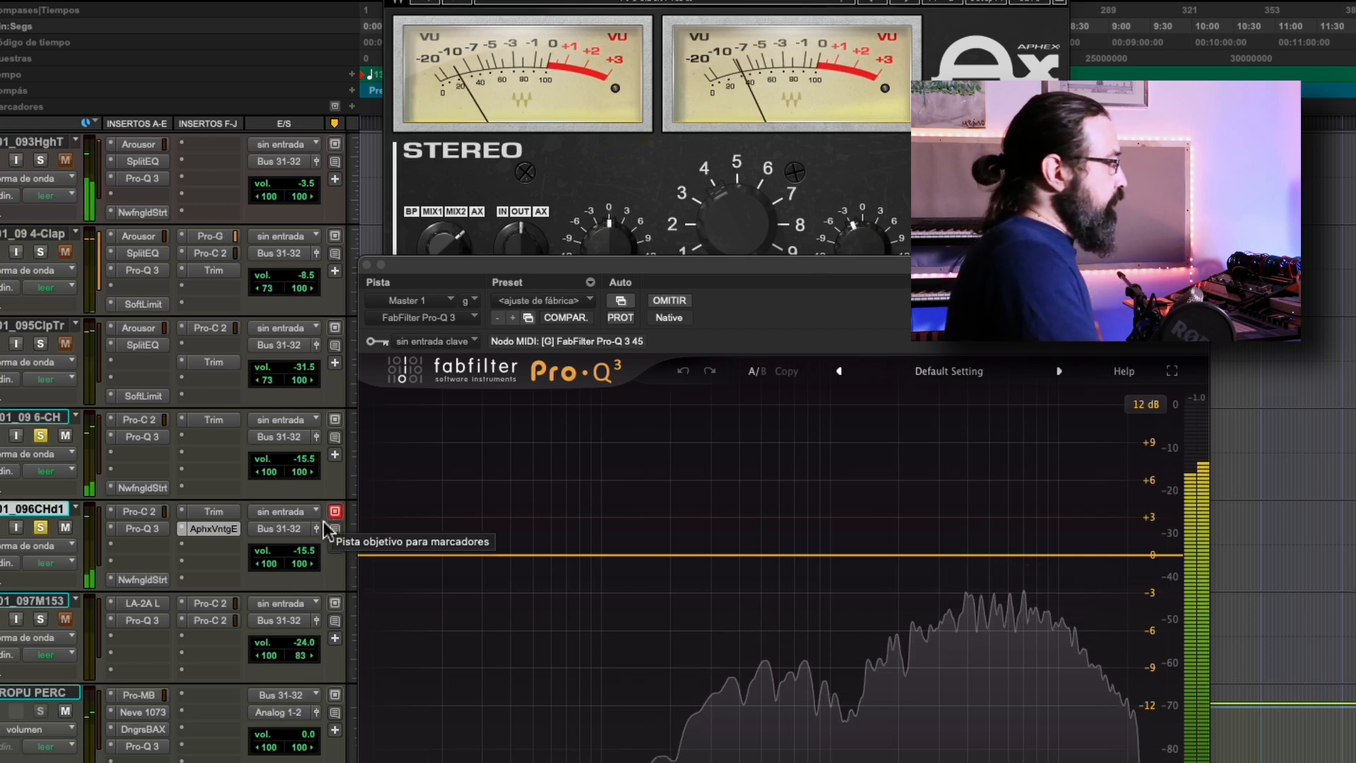
left_click_drag(439, 276, 442, 691)
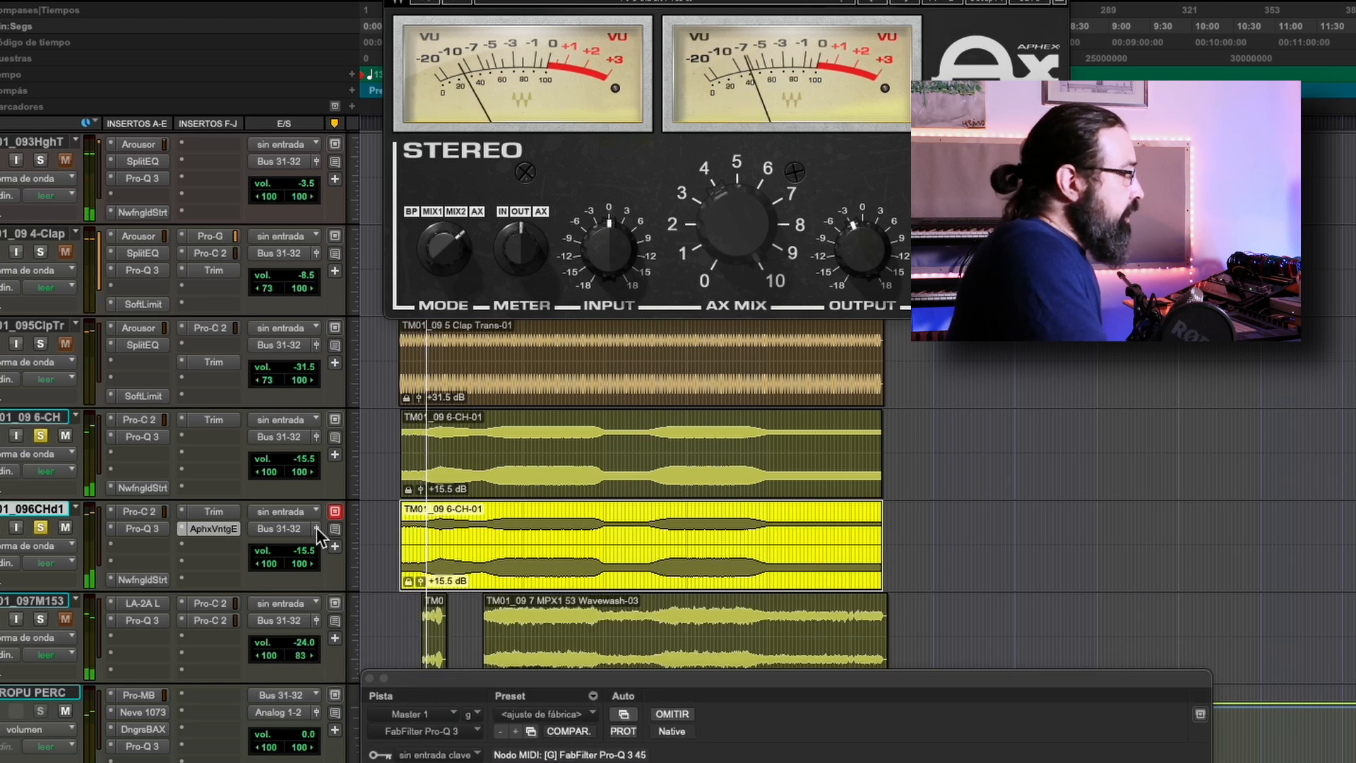
left_click_drag(311, 553, 312, 610)
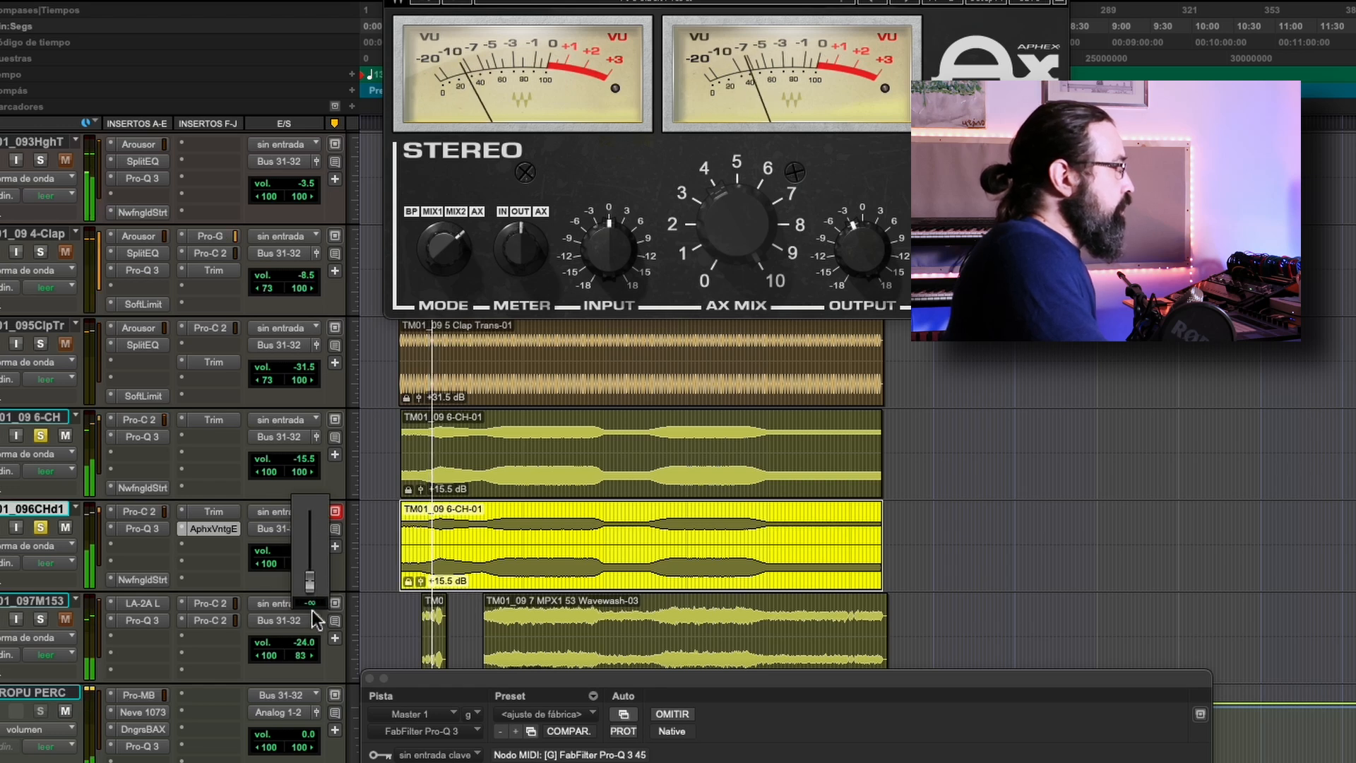
- Blend the exciter duplicate in with the original while watching the Pro-Q 3 spectrum, setting its volume to -14.5 dB
left_click_drag(553, 677, 657, 306)
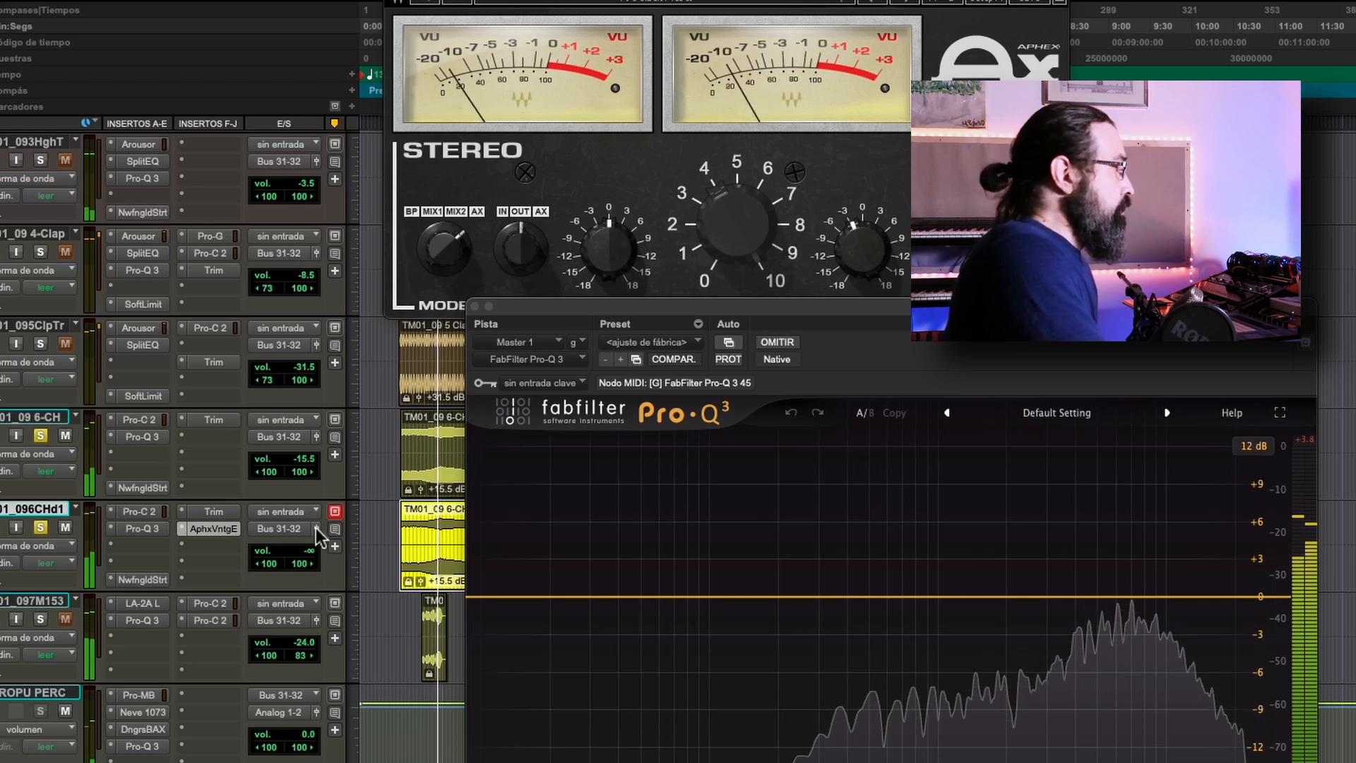
left_click_drag(311, 550, 312, 584)
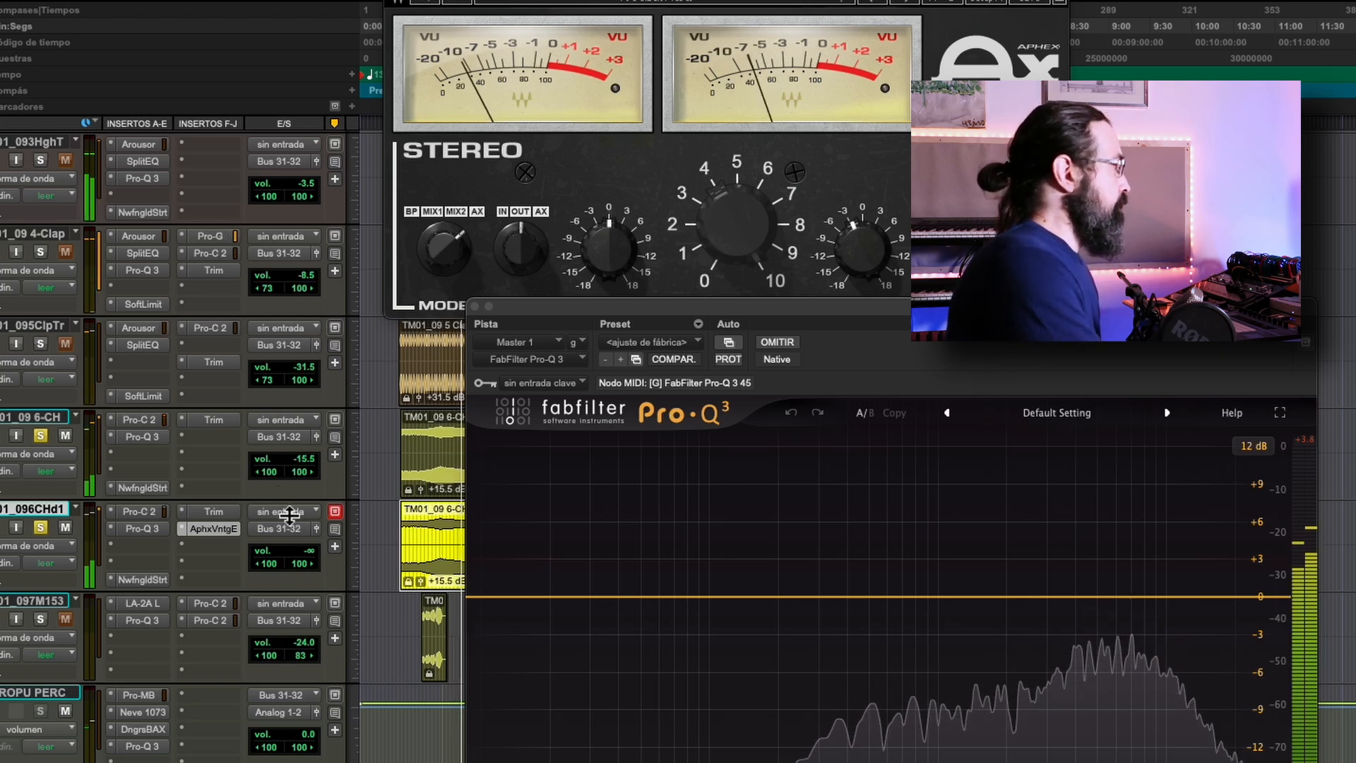
left_click_drag(317, 556, 309, 502)
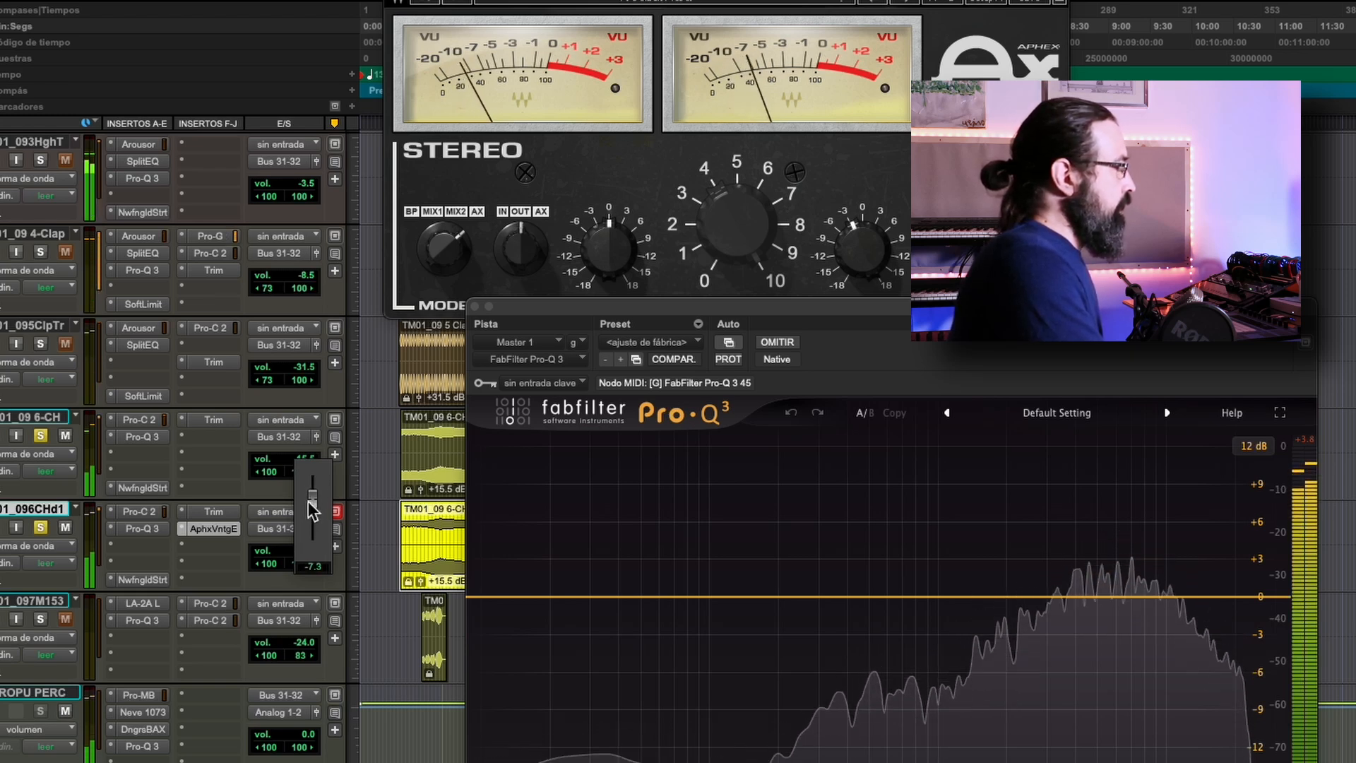
left_click_drag(308, 501, 305, 511)
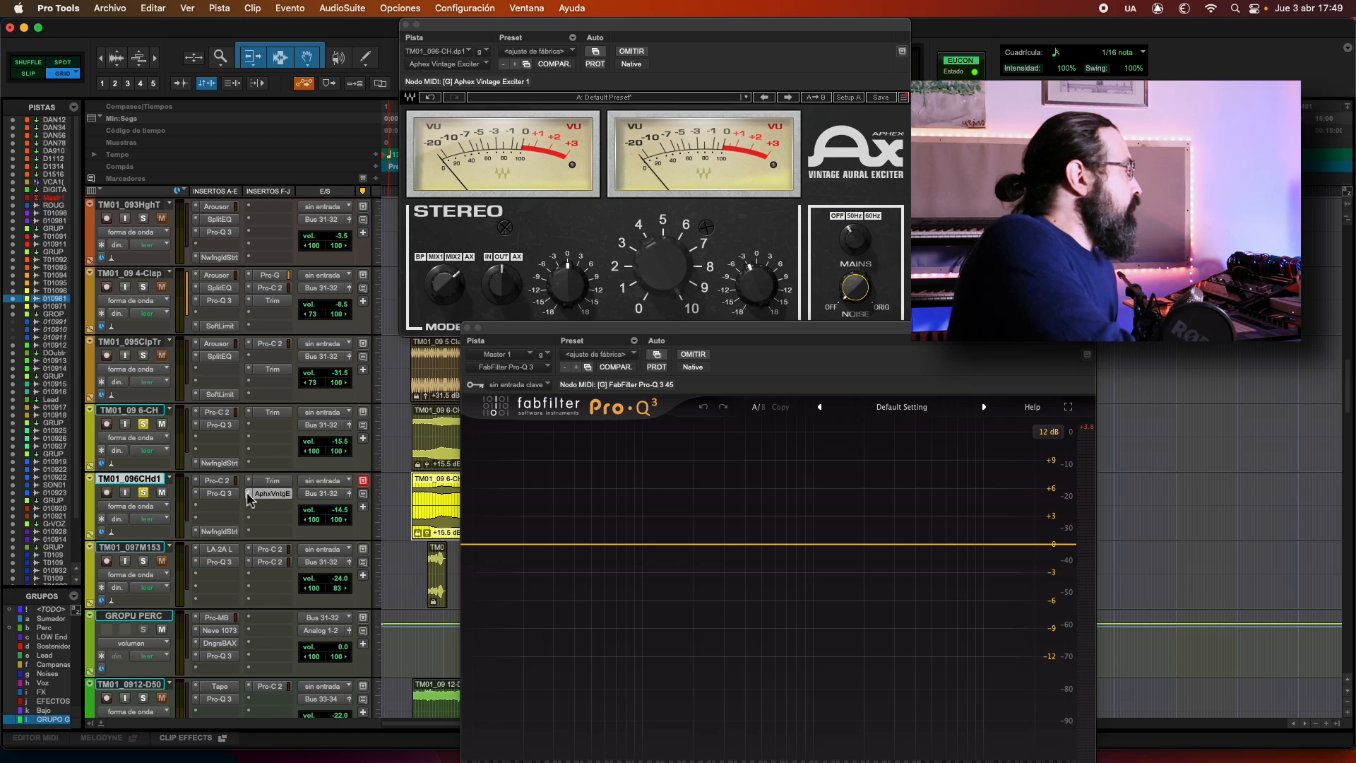
- Insert a stereo FabFilter Pro-Q 3 after the Aphex Vintage Exciter on the duplicated 6-CH track
left_click(279, 505)
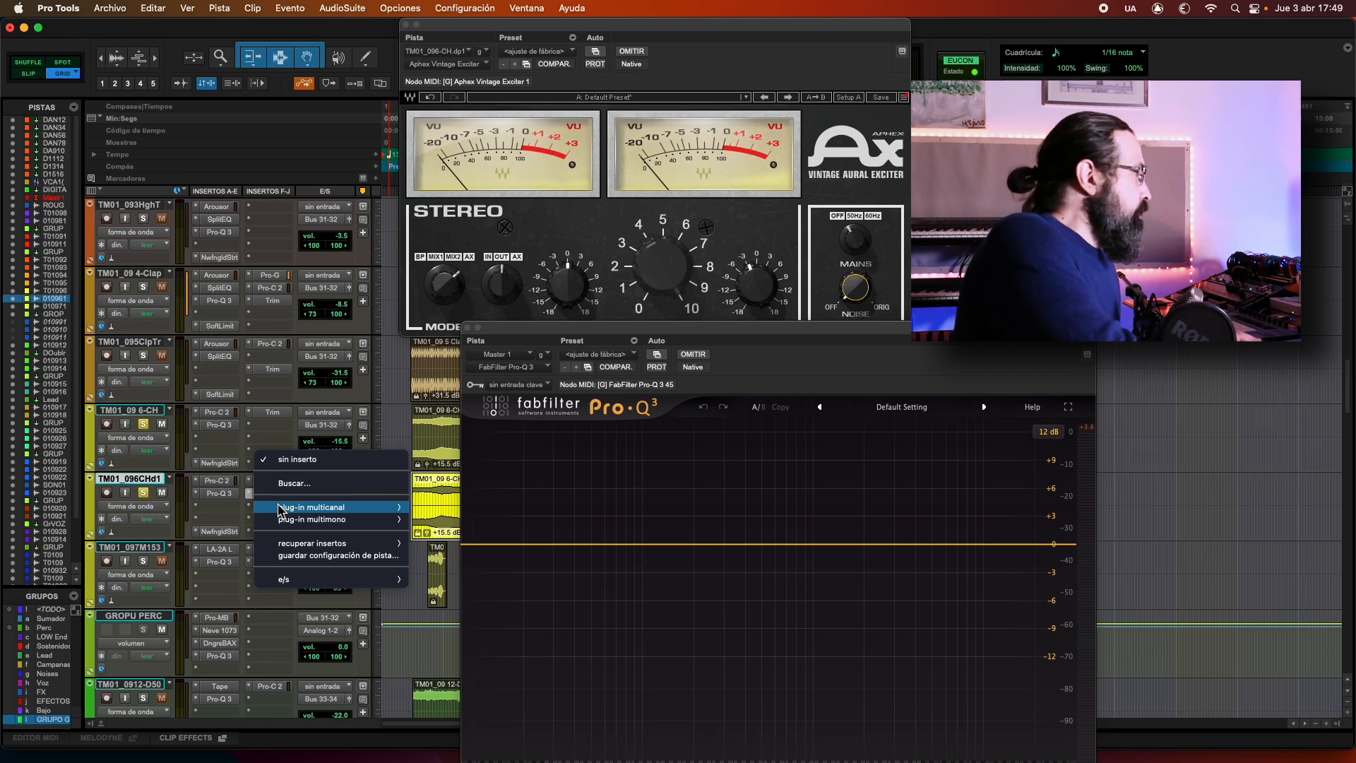
mouse_move(279, 508)
mouse_move(433, 523)
mouse_move(494, 327)
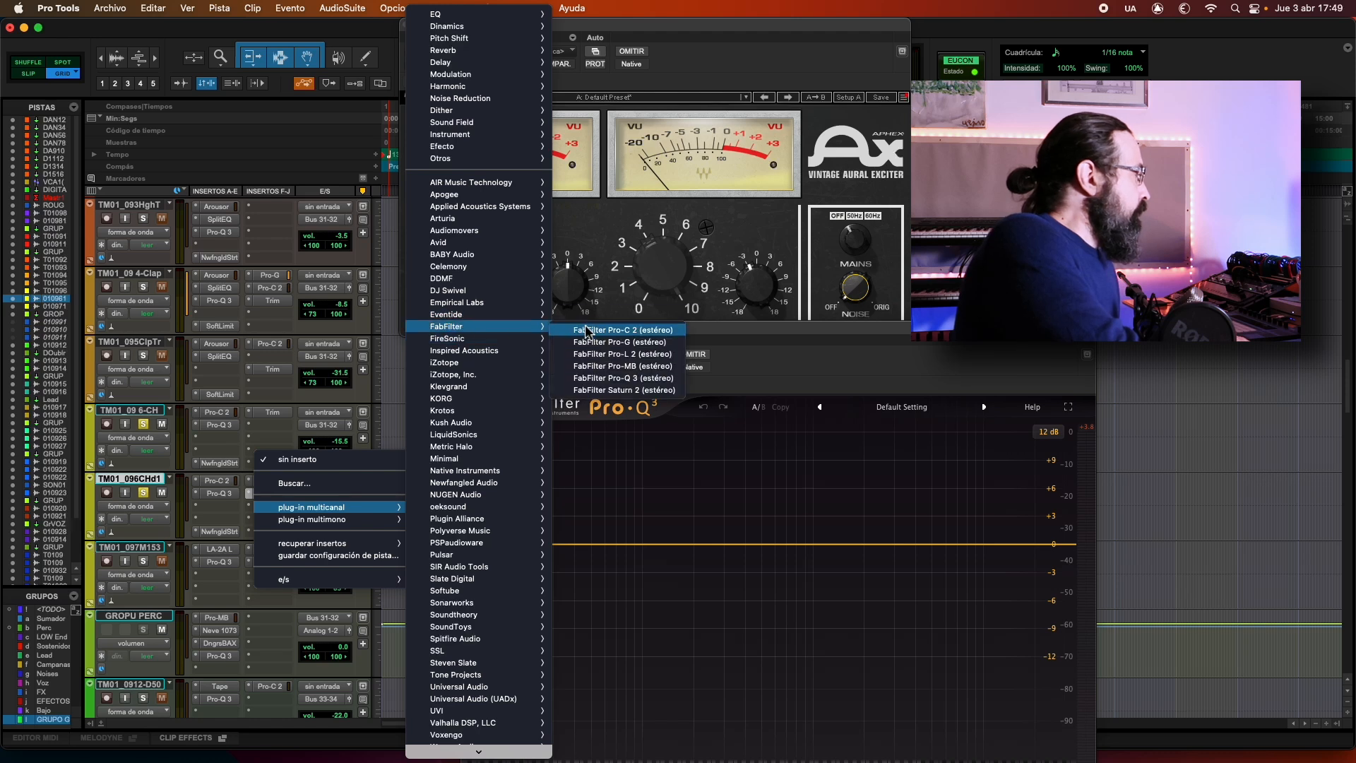
left_click(590, 378)
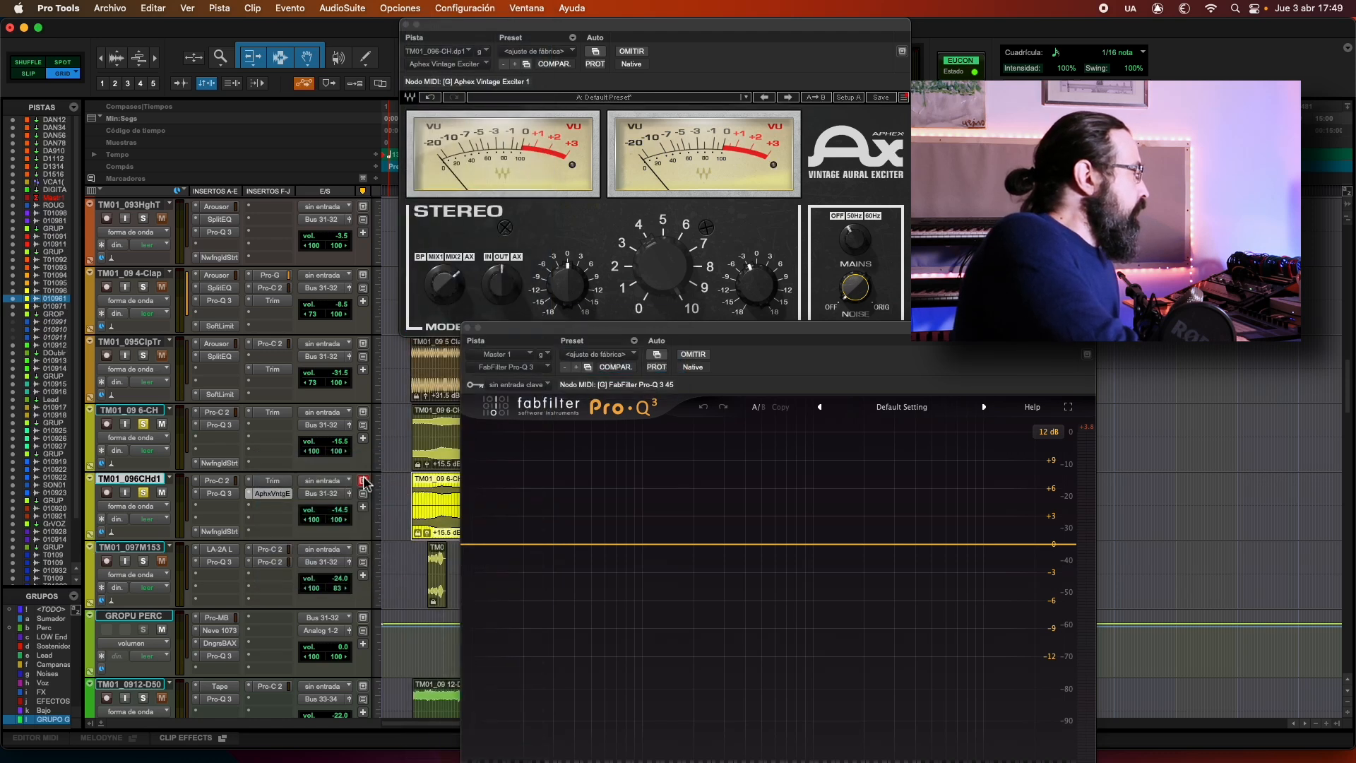
left_click_drag(583, 305, 333, 98)
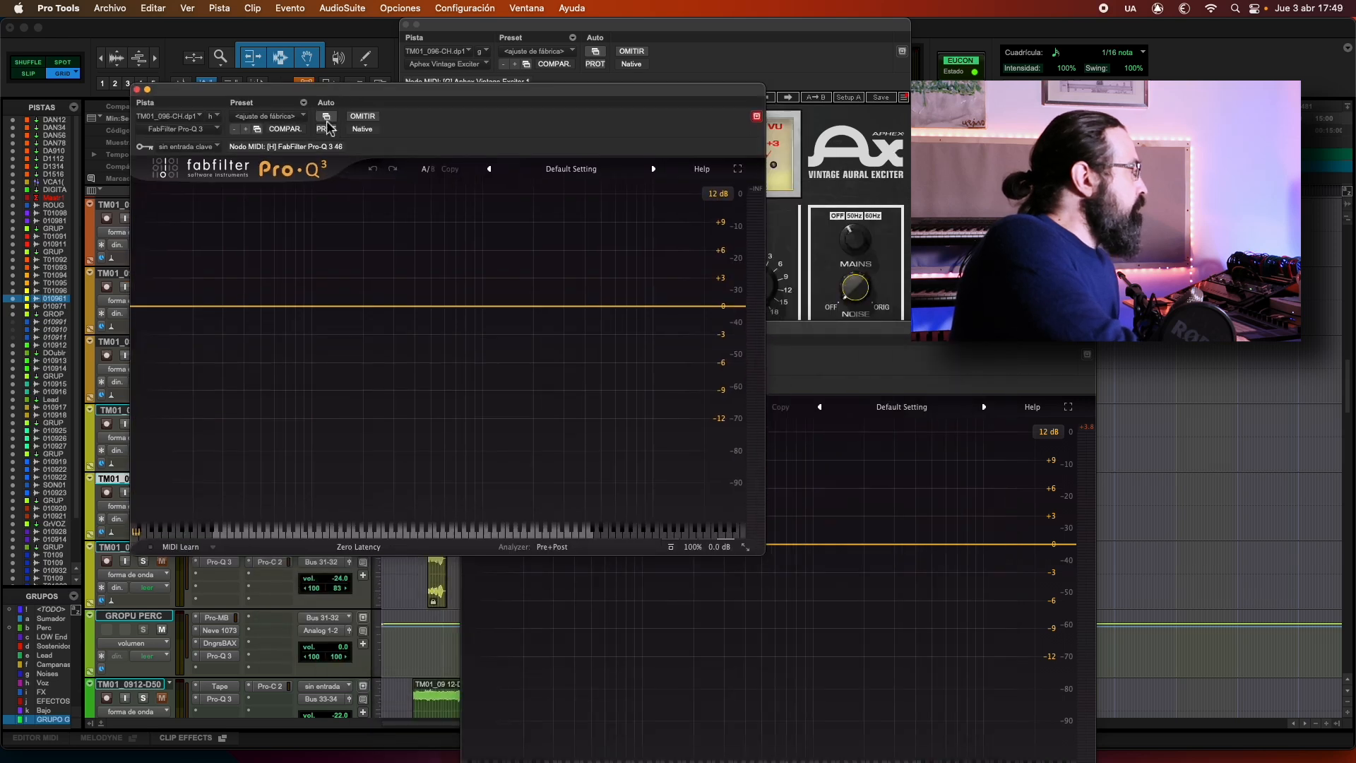
- Add a 12 dB/oct low cut at 355.15 Hz in the duplicate's Pro-Q 3 and close its window
left_click(164, 308)
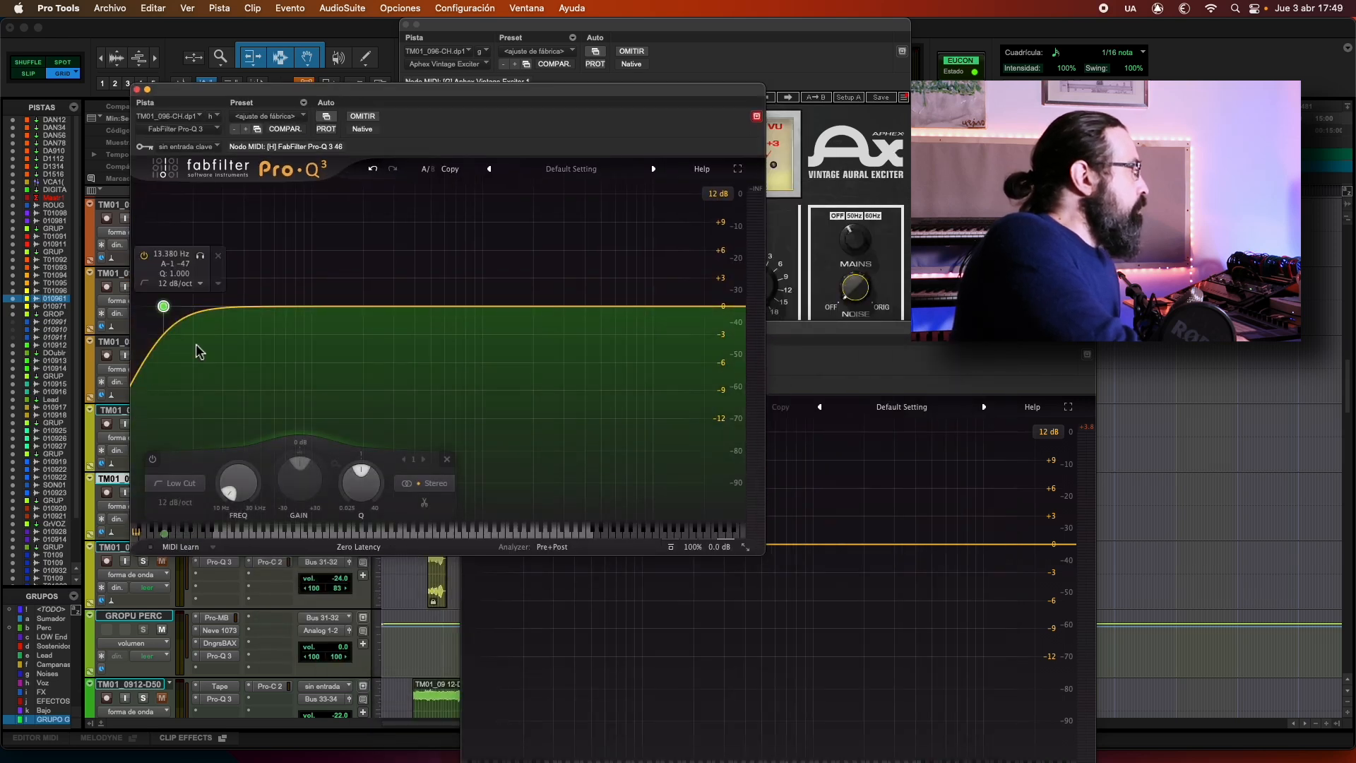
left_click_drag(225, 492, 376, 394)
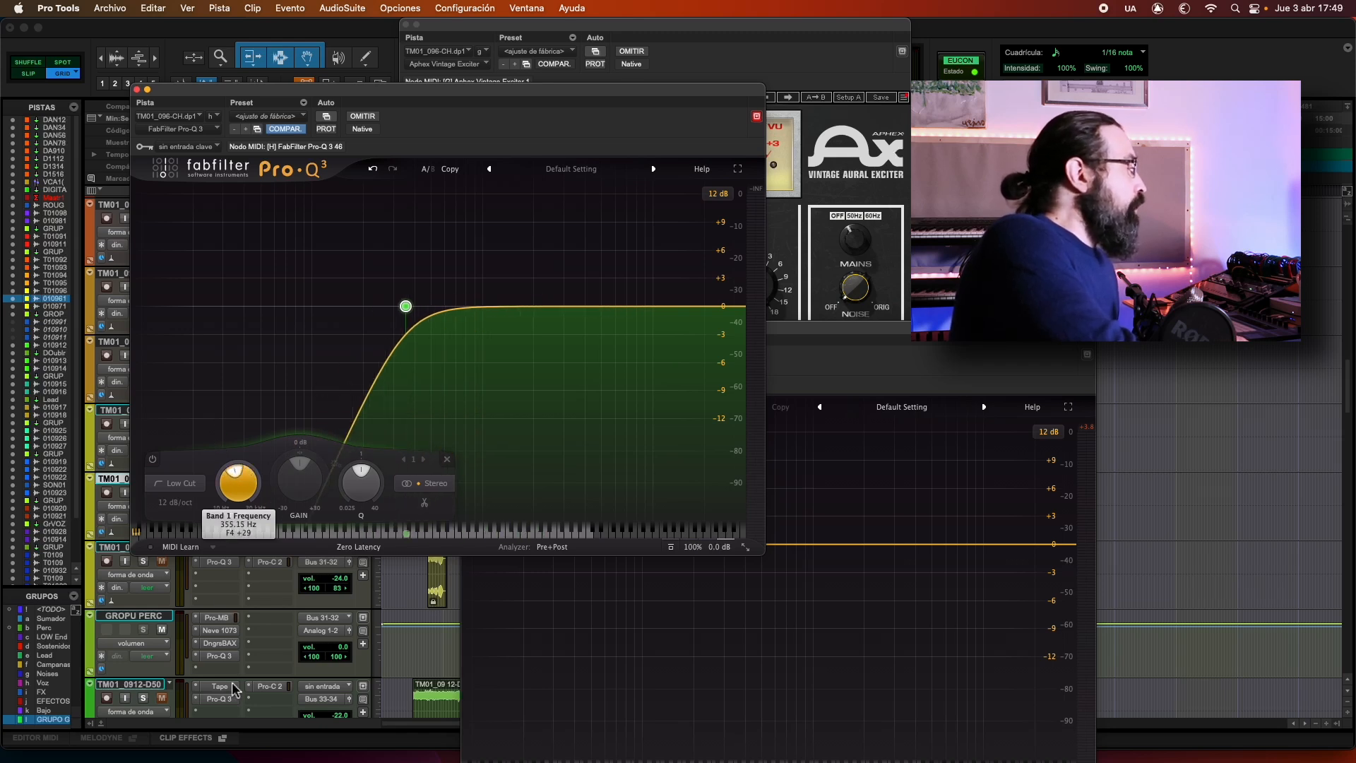
left_click(136, 89)
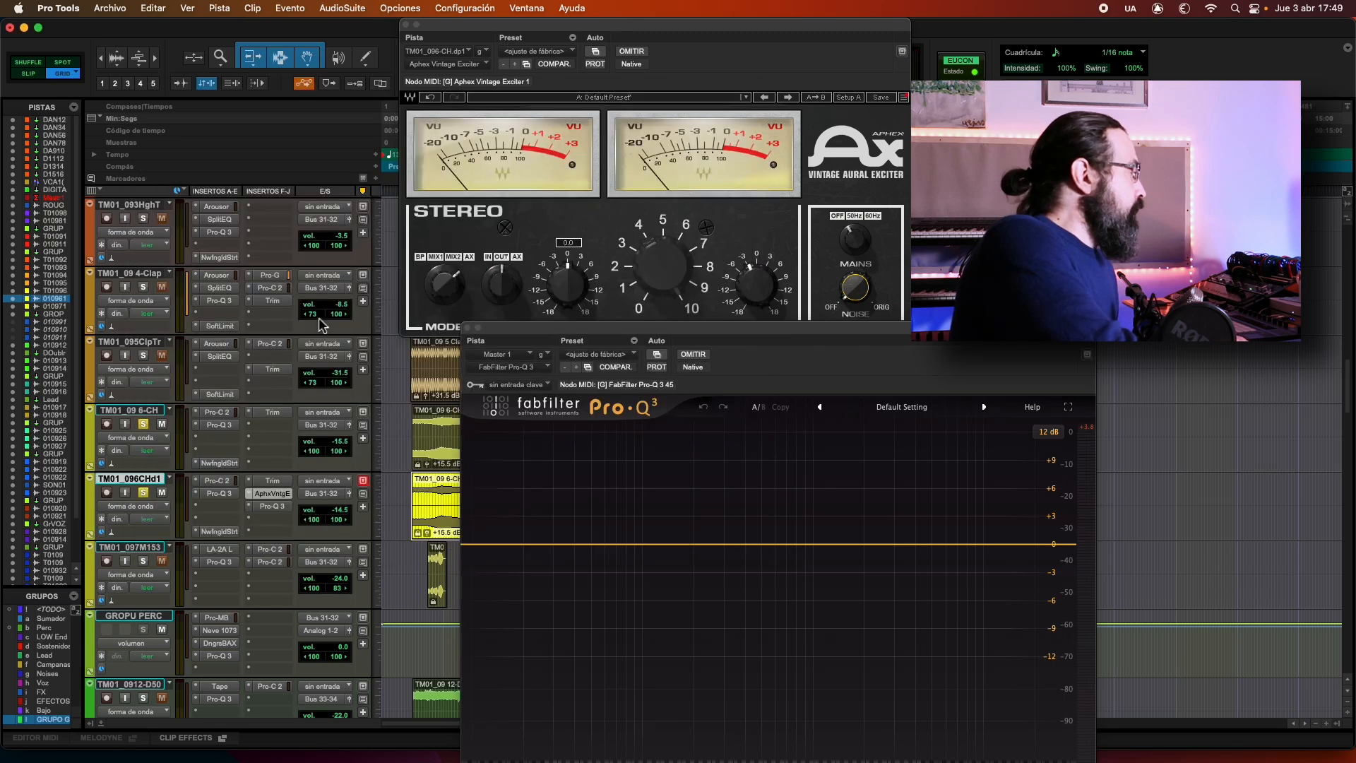
- Bypass the duplicate's Pro-Q 3 and play a short section of its 6-CH-01 clip while viewing the Master 1 Pro-Q 3 spectrum
left_click(276, 506, "super")
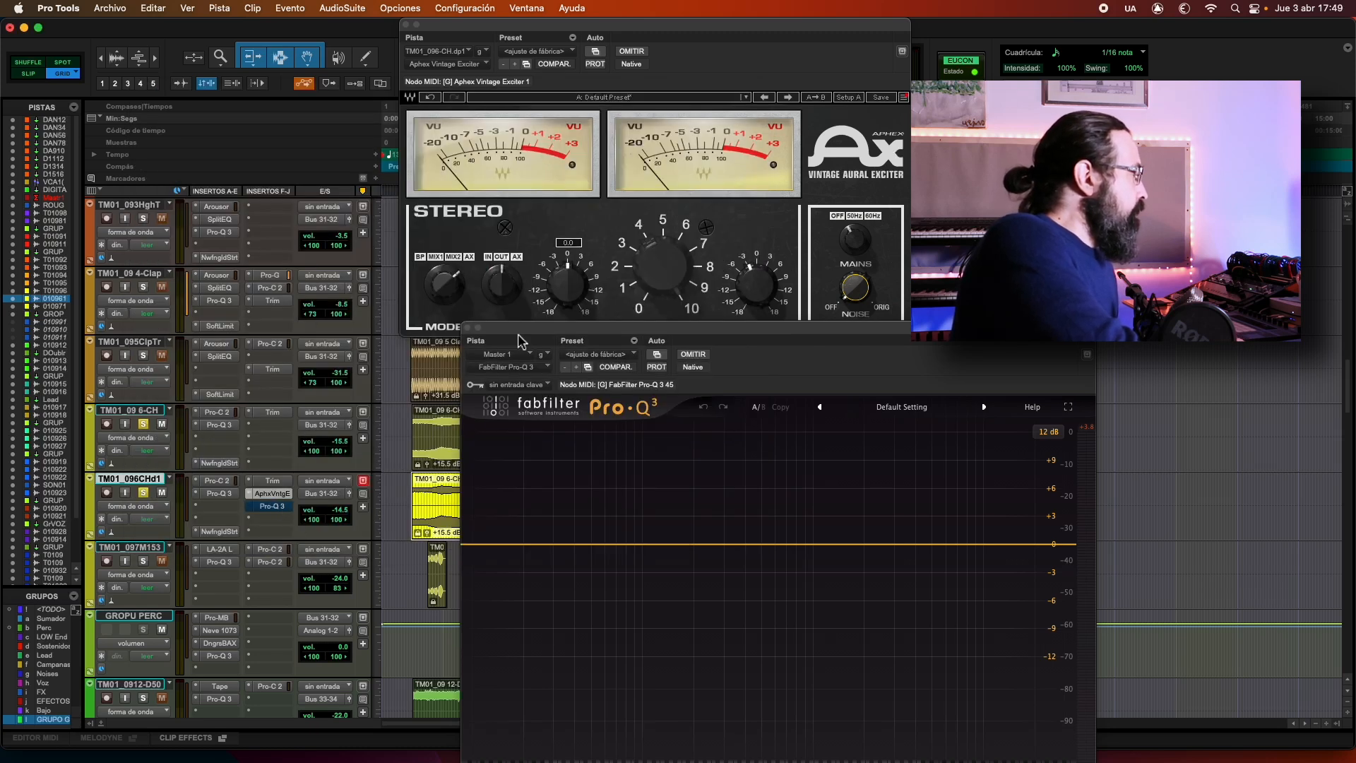
key("space")
left_click_drag(523, 342, 621, 343)
left_click_drag(497, 502, 521, 503)
key("space")
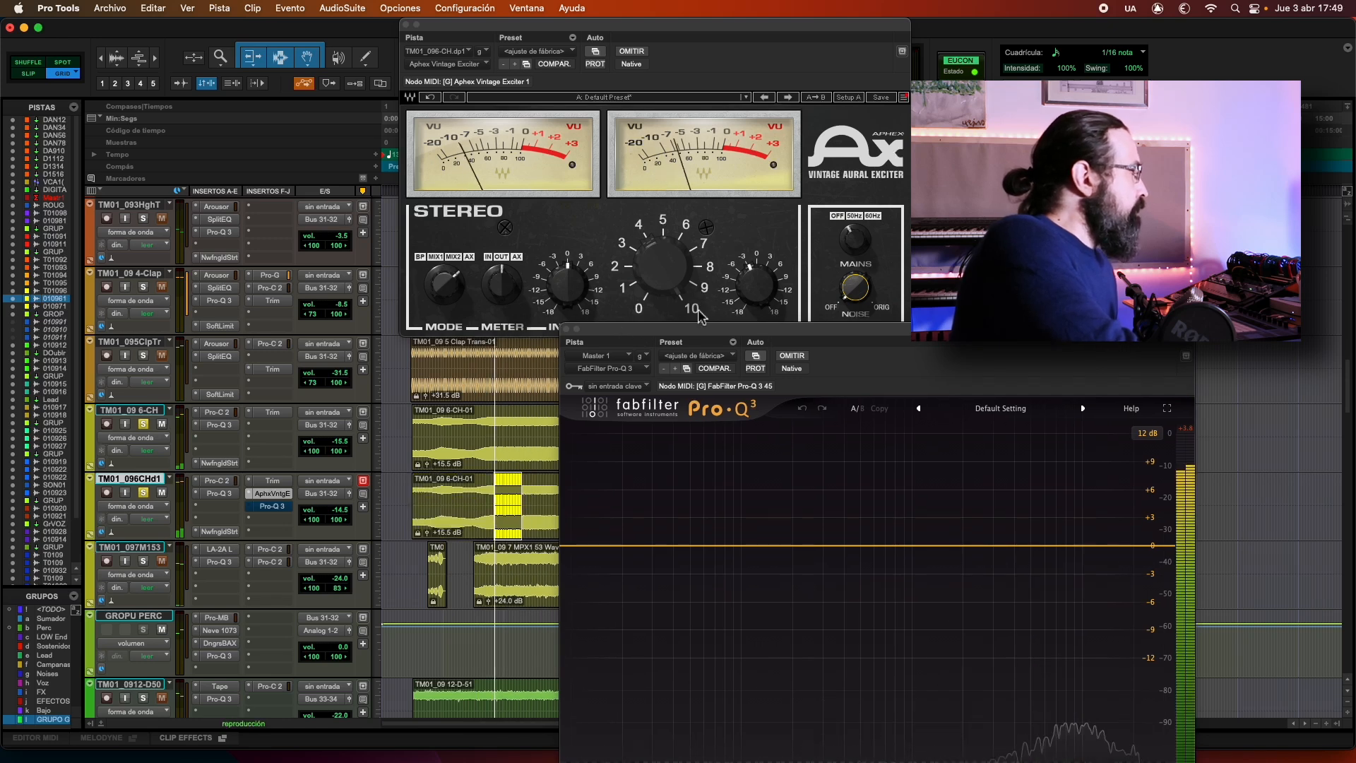
left_click_drag(692, 332, 503, 217)
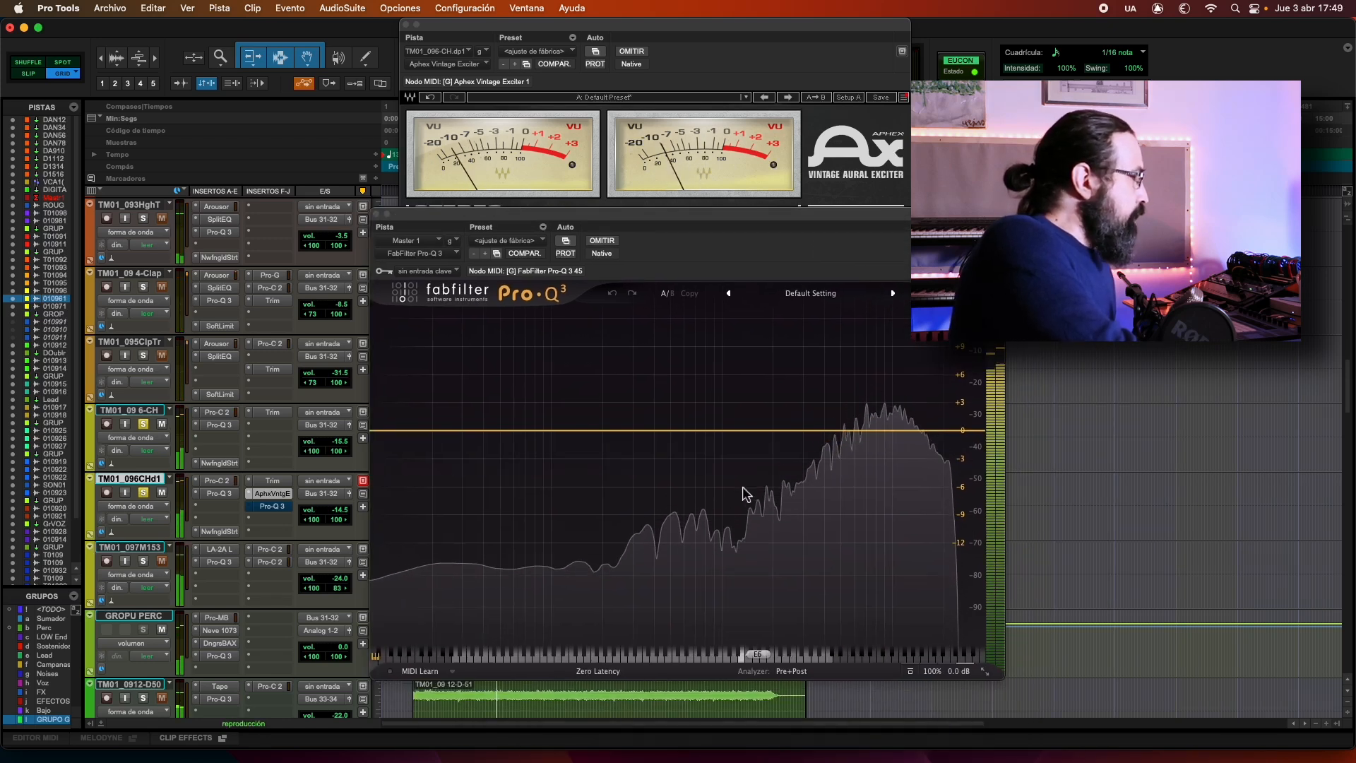
left_click(739, 430)
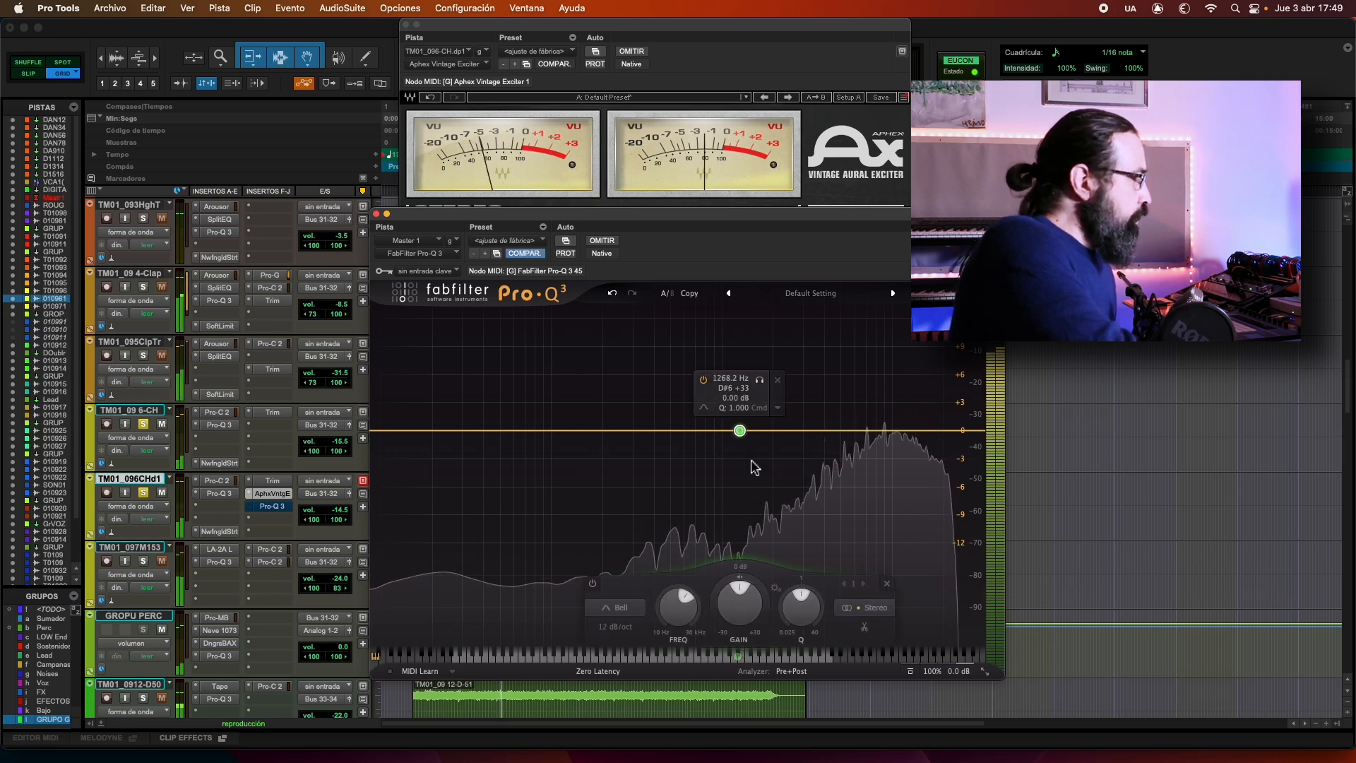
left_click(778, 383)
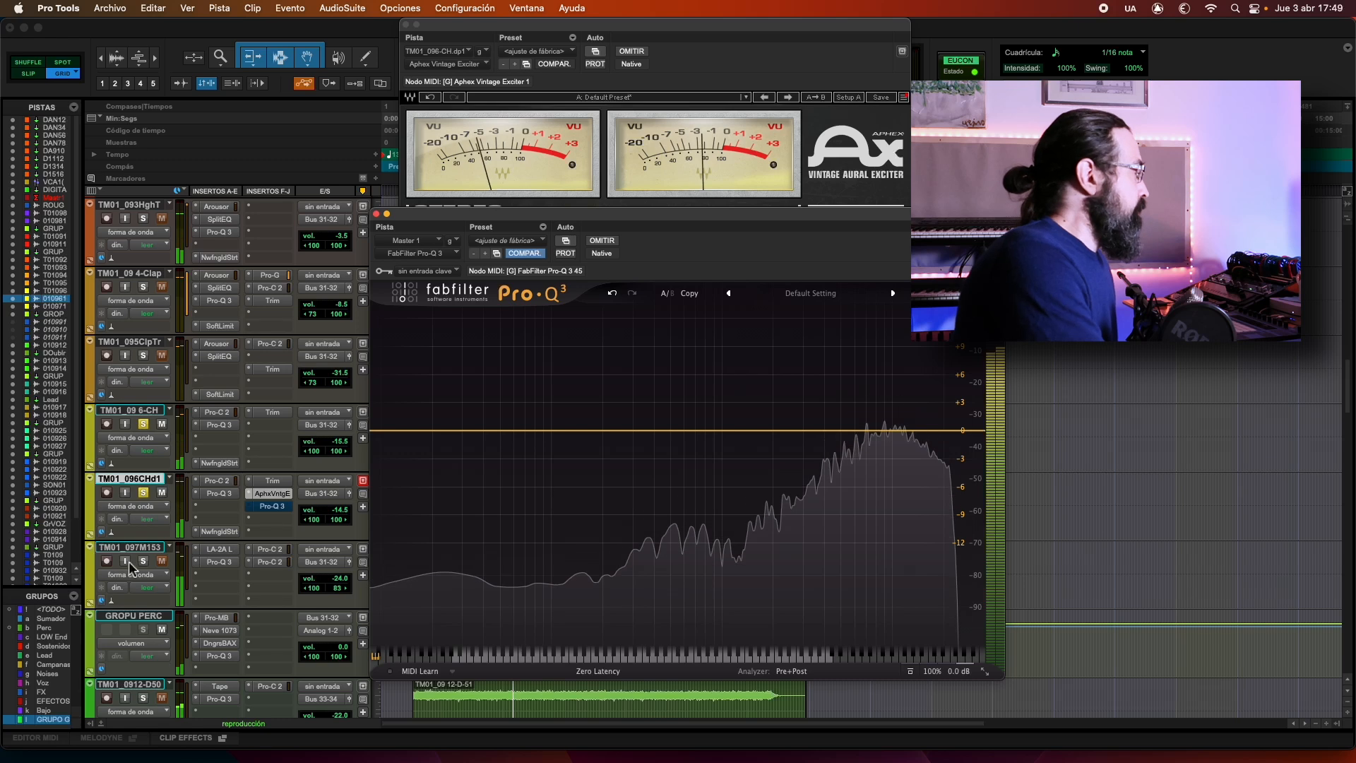
- Reactivate the duplicate's Pro-Q 3 and raise its low cut frequency during playback while comparing the spectrum with the master's
left_click(280, 509)
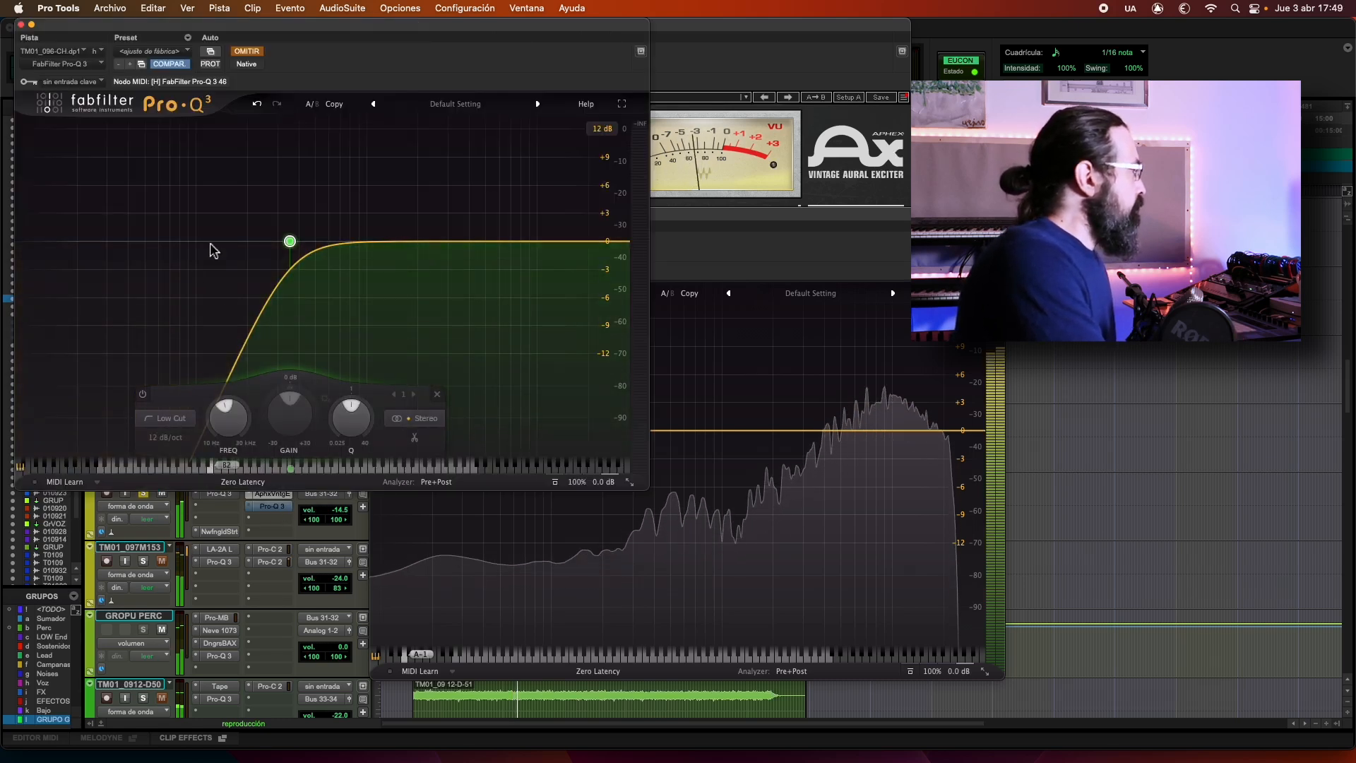
left_click(256, 55)
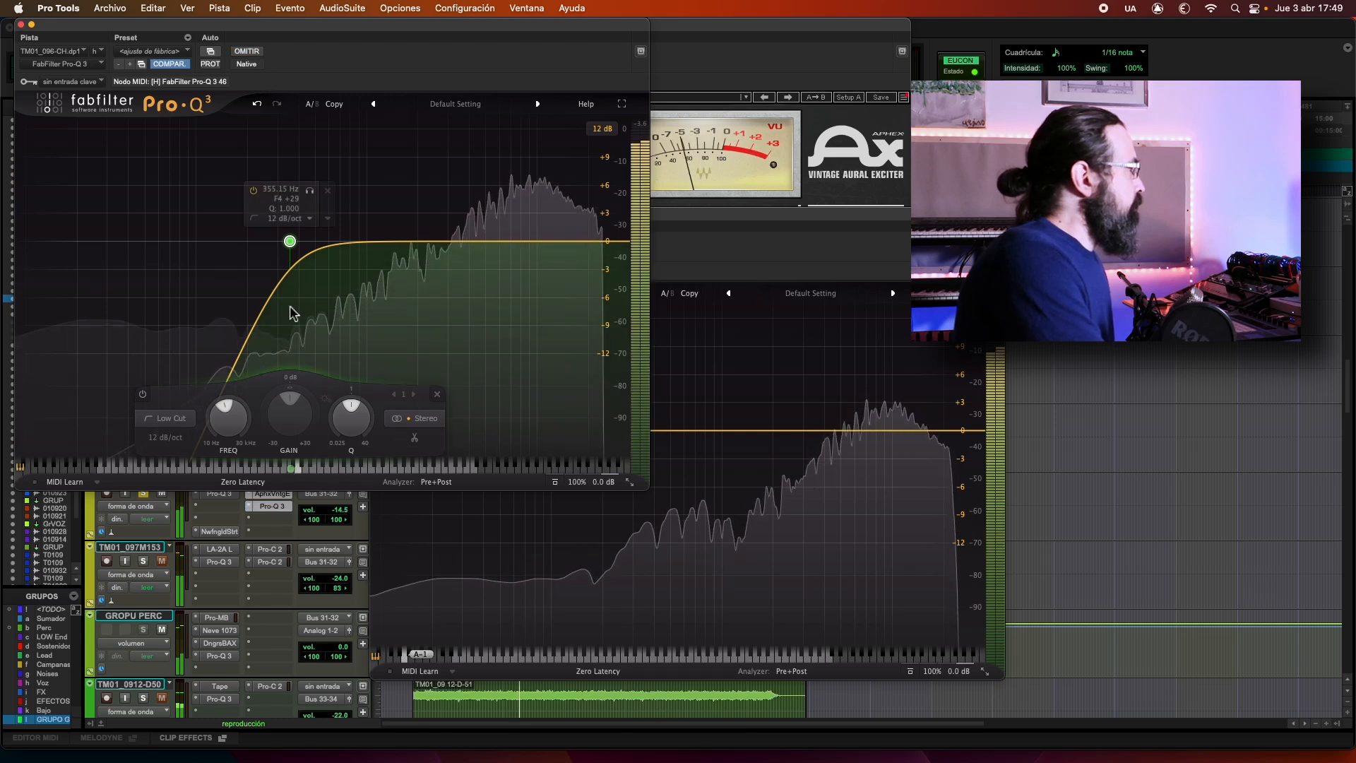
mouse_move(230, 417)
left_mouse_down()
mouse_move(269, 411)
mouse_move(256, 412)
left_mouse_up()
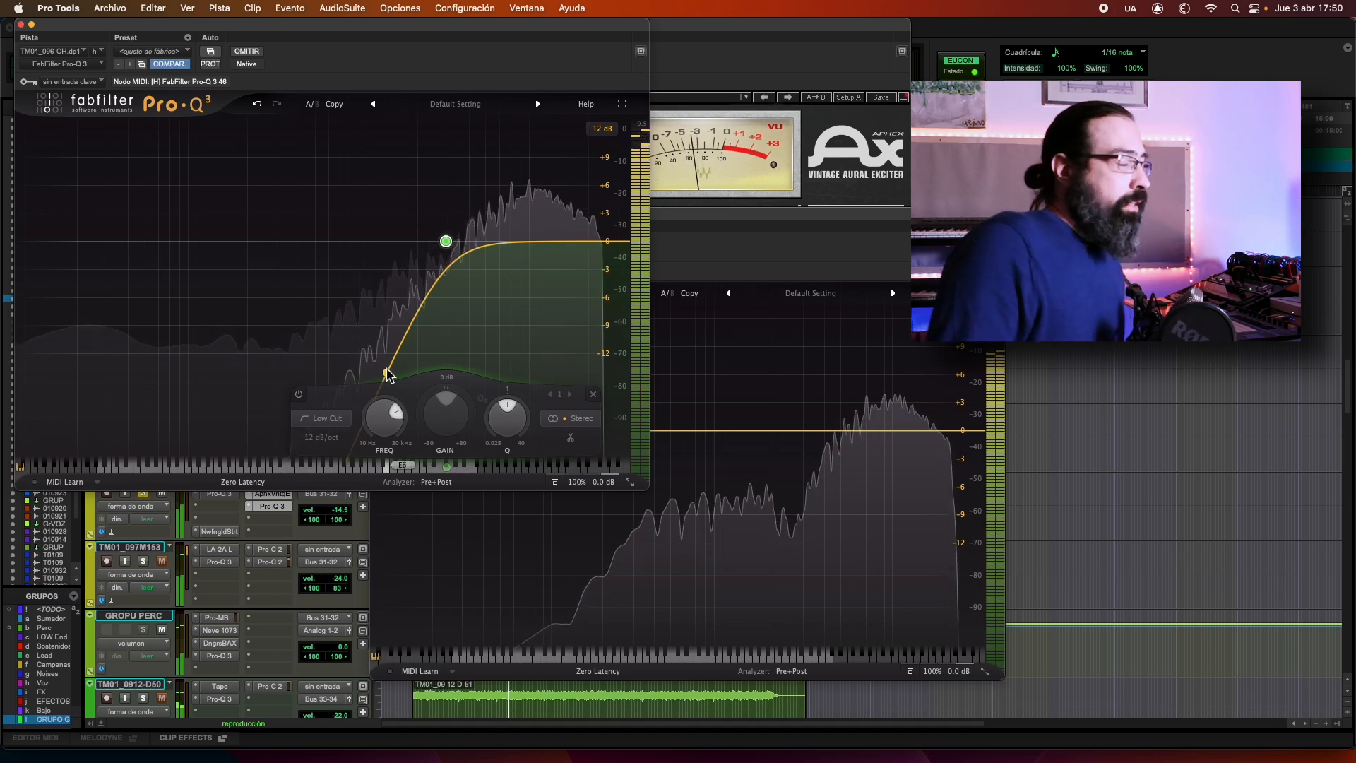
- Switch the duplicate's Pro-Q 3 to Linear Phase processing and close the Aphex Vintage Exciter window
left_click(237, 486)
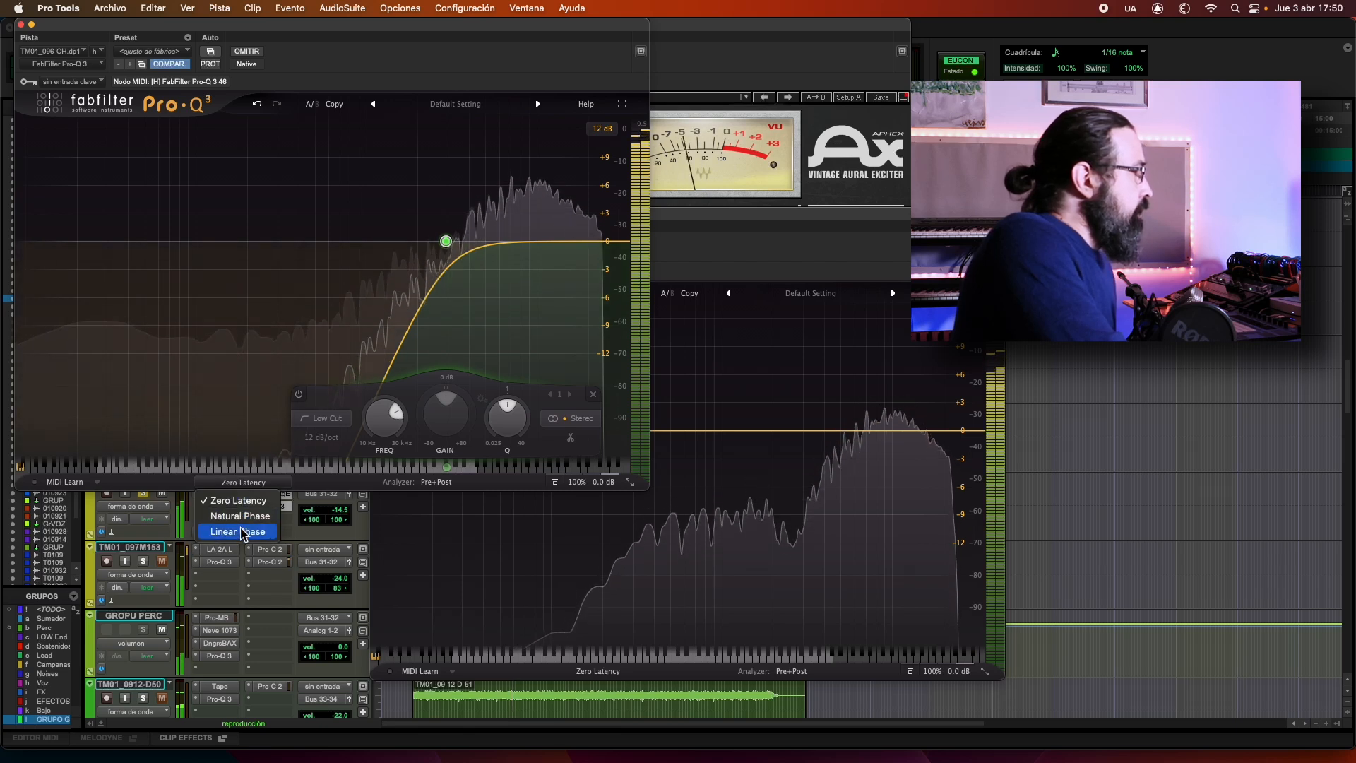
left_click(242, 533)
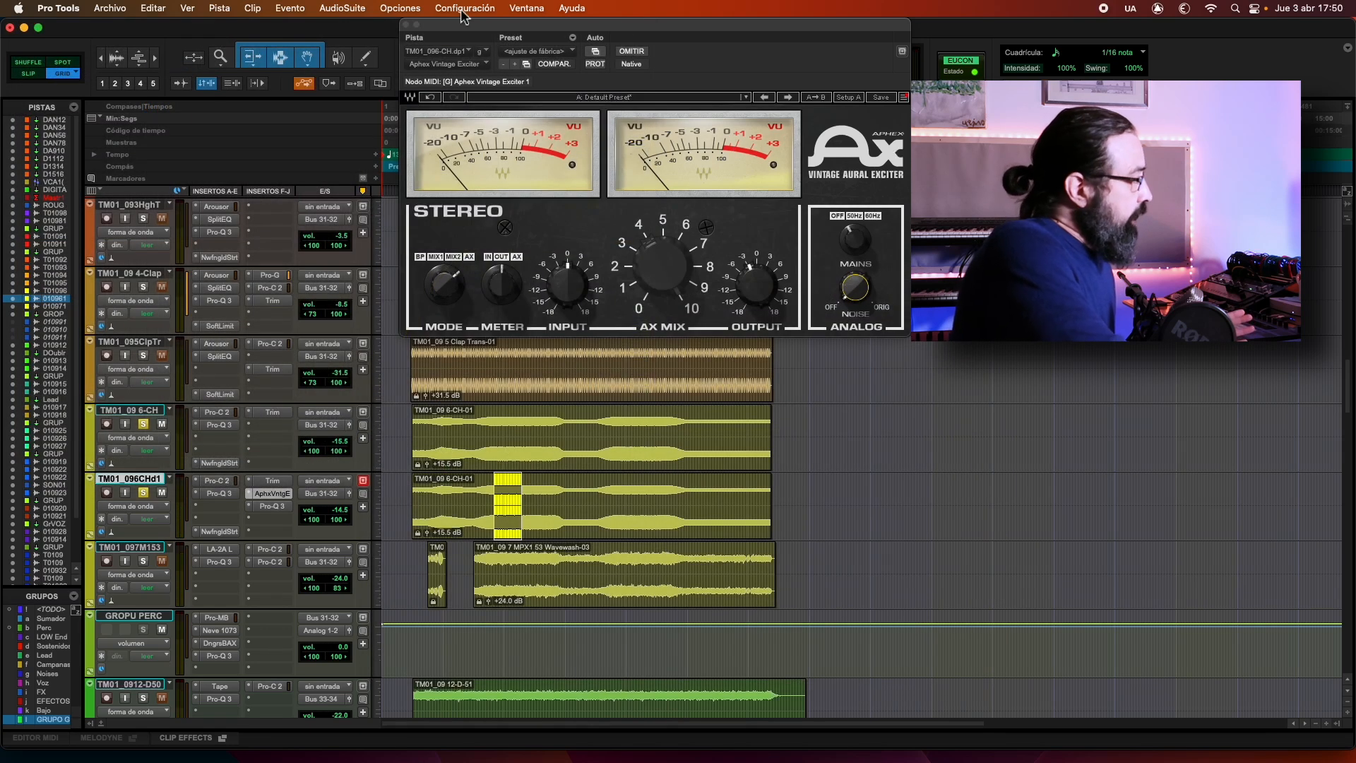
left_click(406, 26)
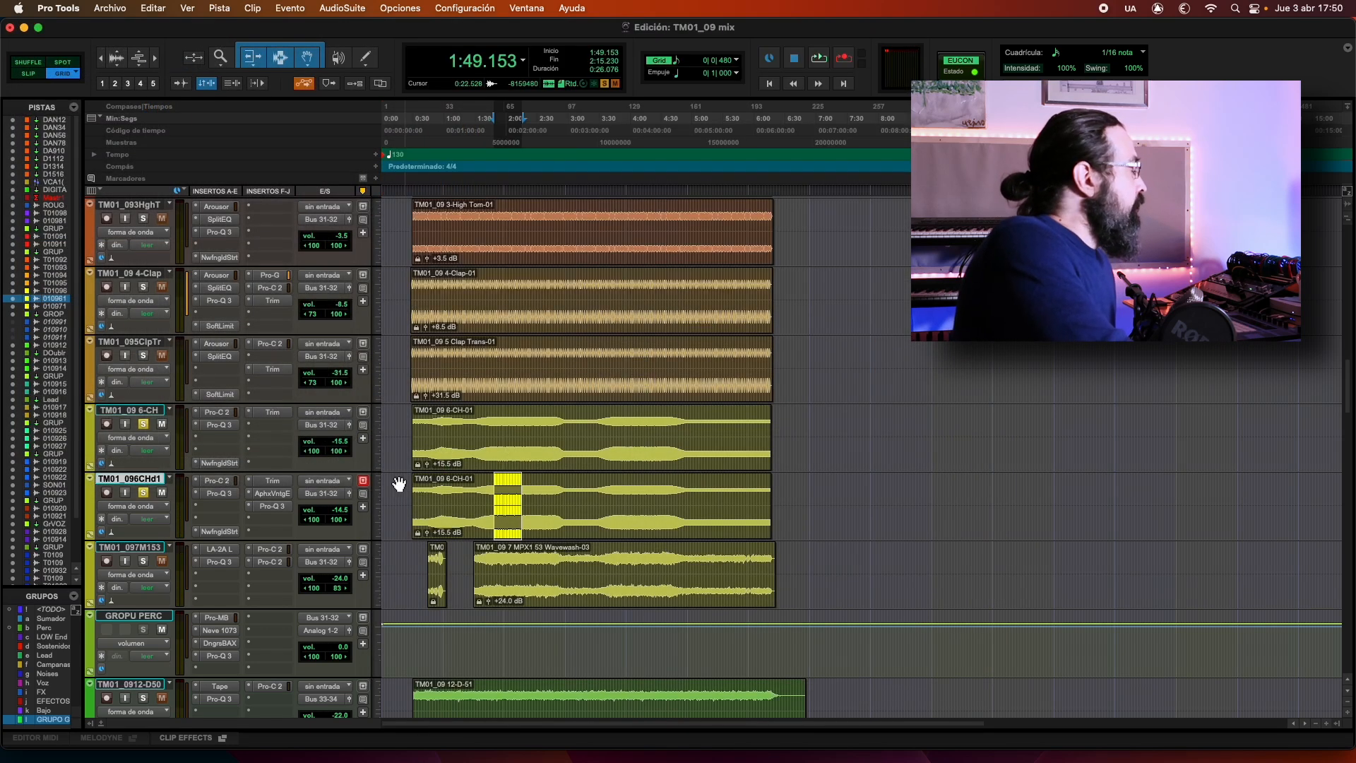
- Activate and open PluginDoctor on Master 1, and adjust its loaded Aphex Vintage Exciter to see how the phase response changes
left_click_drag(1349, 402, 1342, 332)
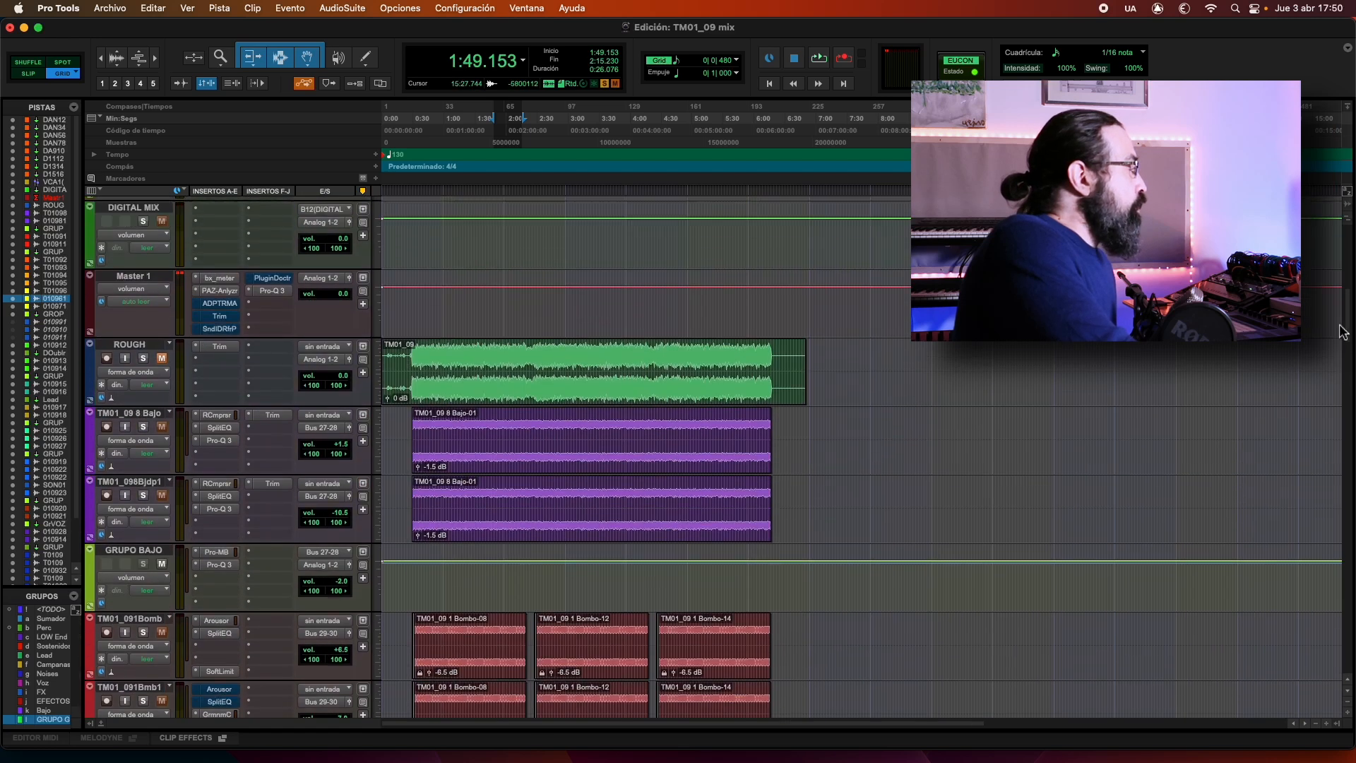
left_click(281, 278, "super")
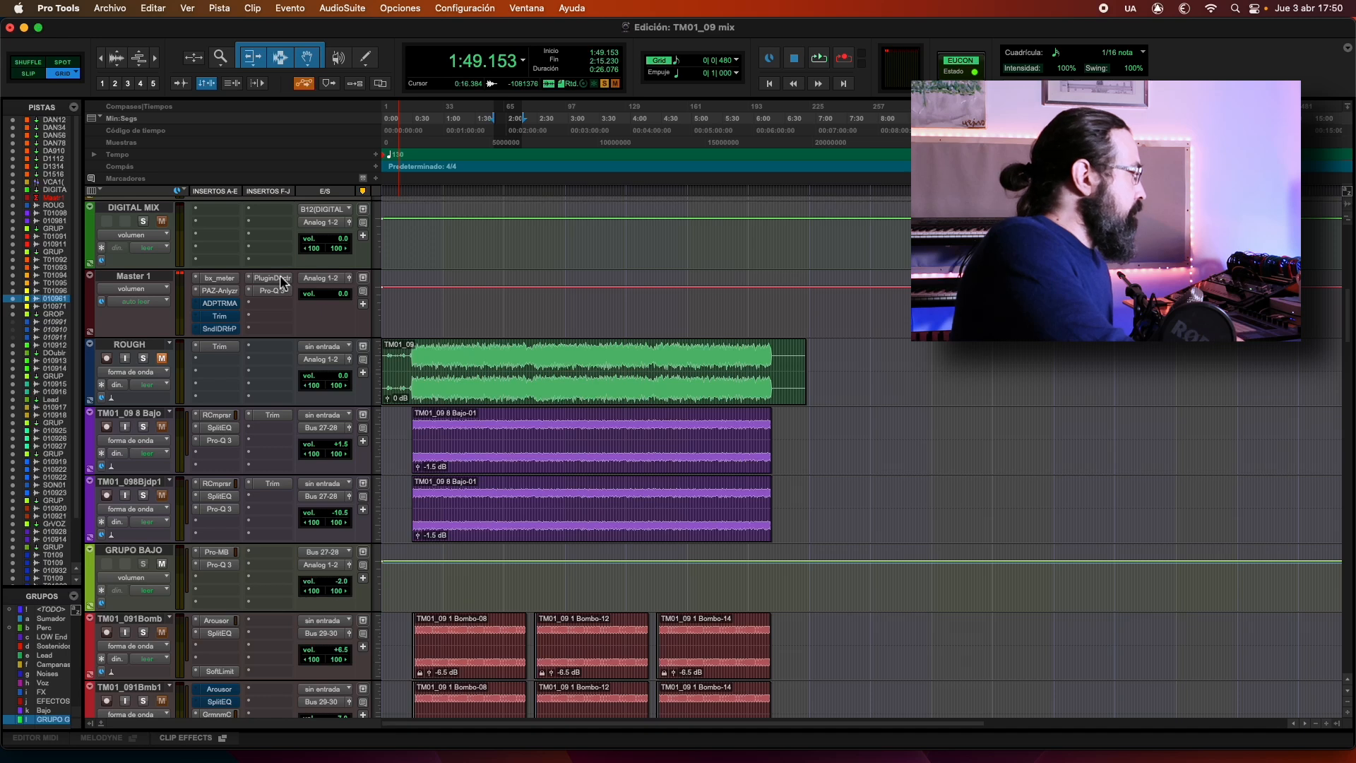
left_click(281, 278)
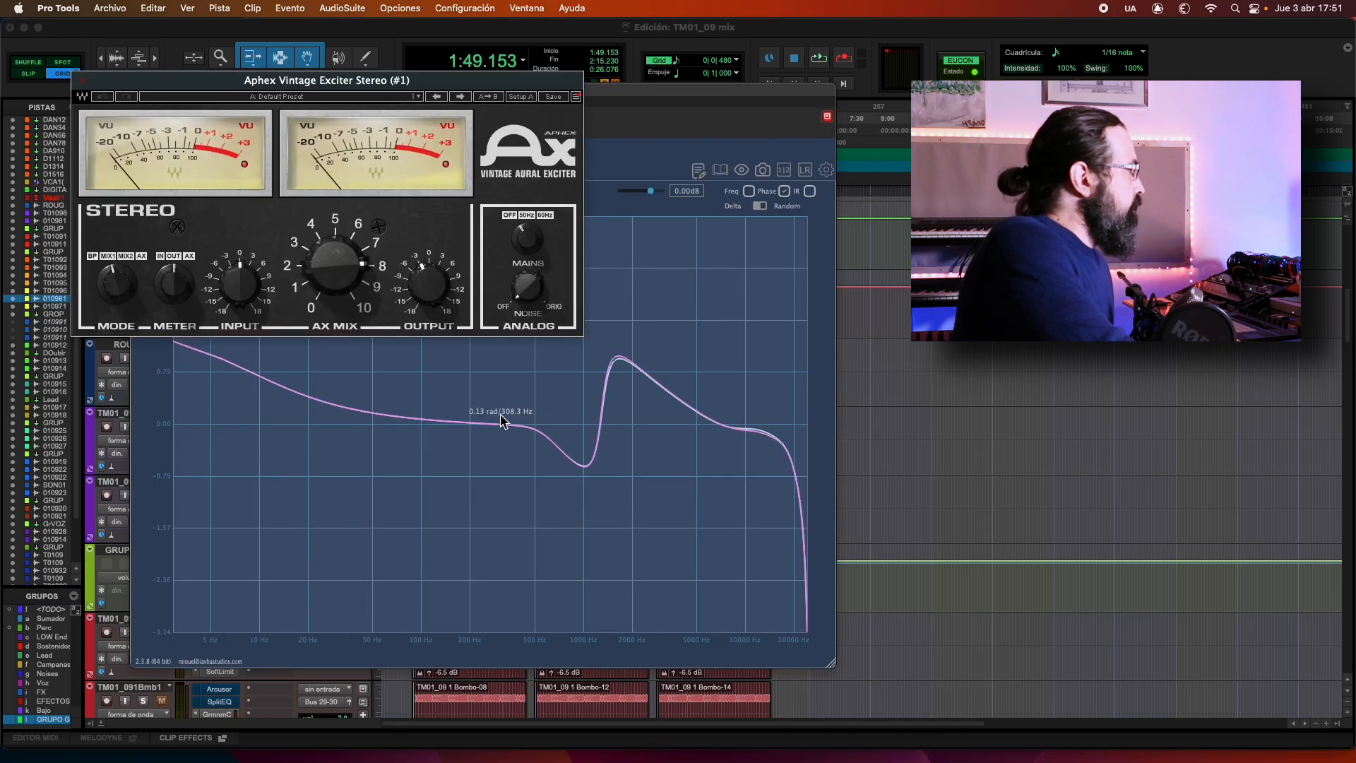
left_click_drag(429, 79, 470, 52)
left_click_drag(376, 237, 376, 258)
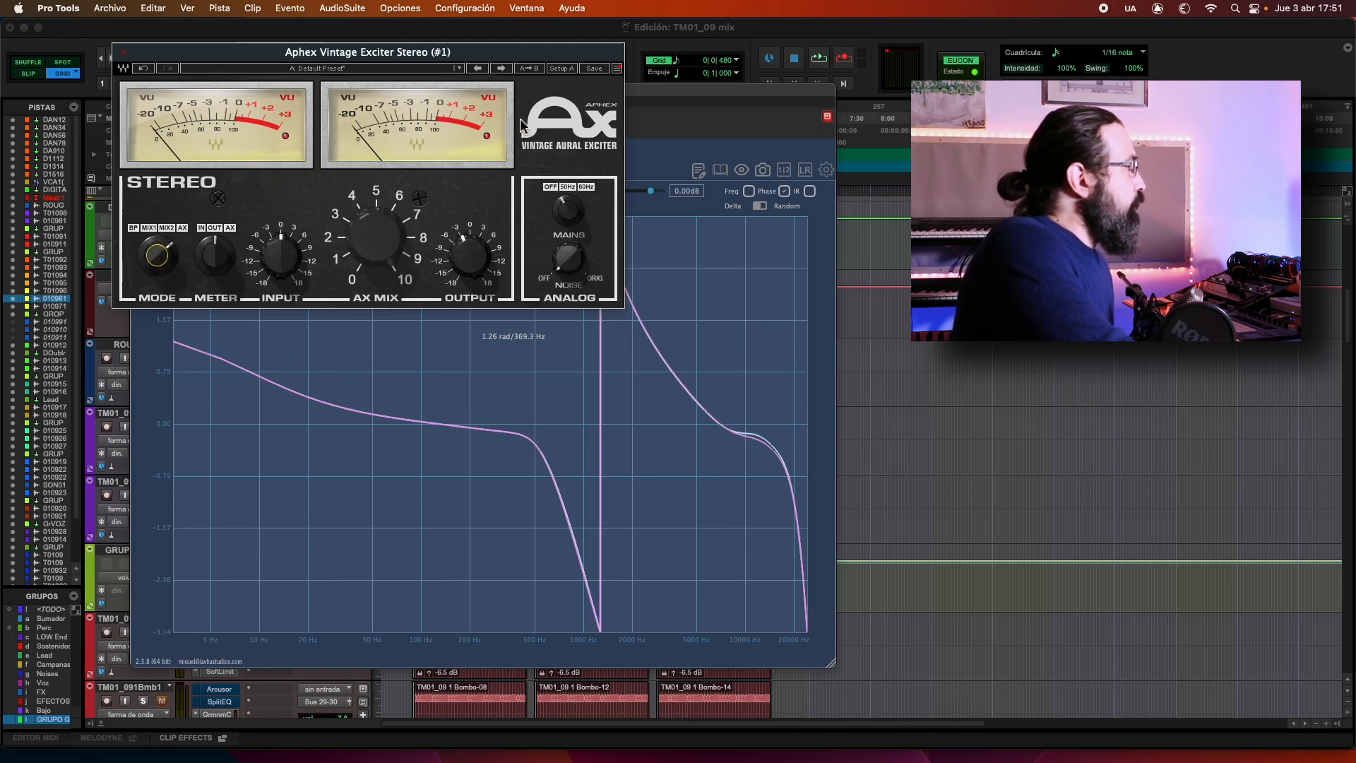
- Examine the exciter's phase curve in PluginDoctor, zooming in on the high frequencies and restoring the full range
left_click(647, 93)
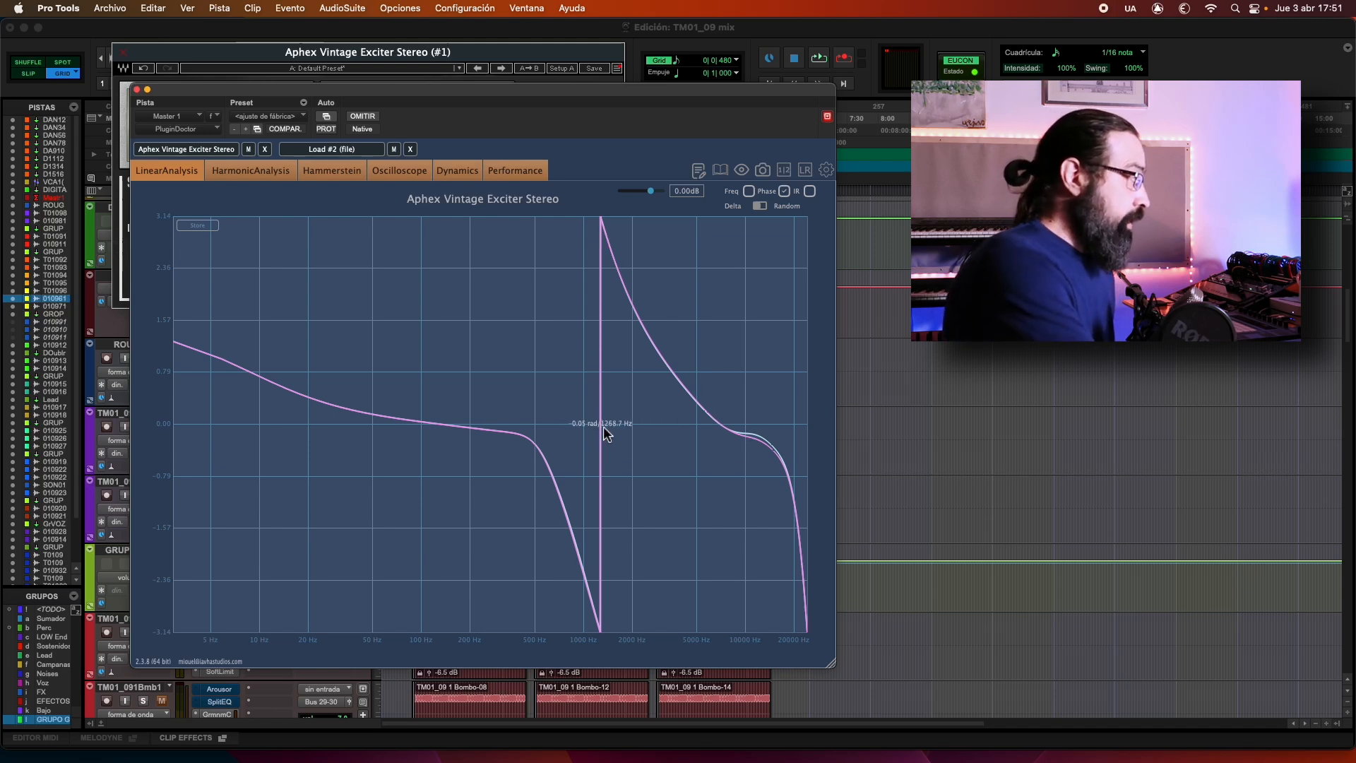
left_click_drag(639, 446, 781, 494)
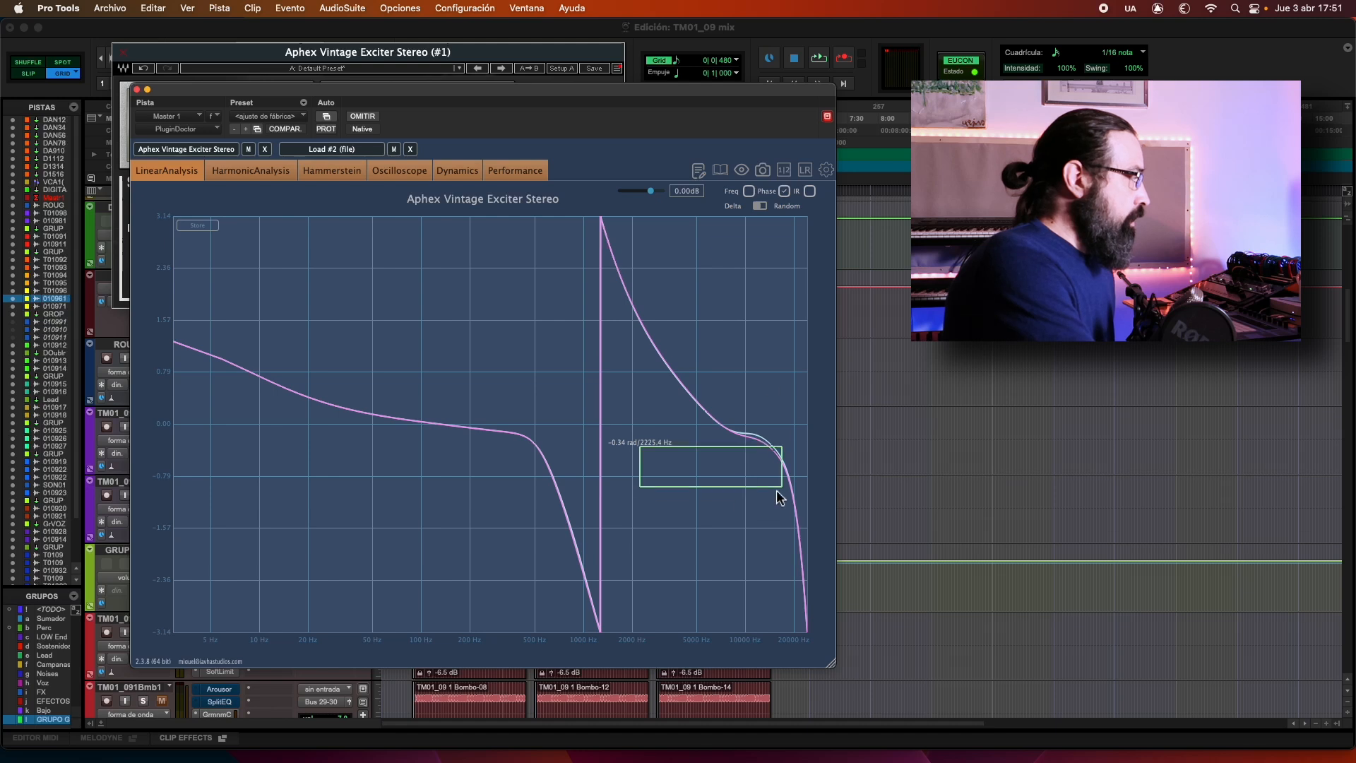
left_click_drag(639, 446, 796, 505)
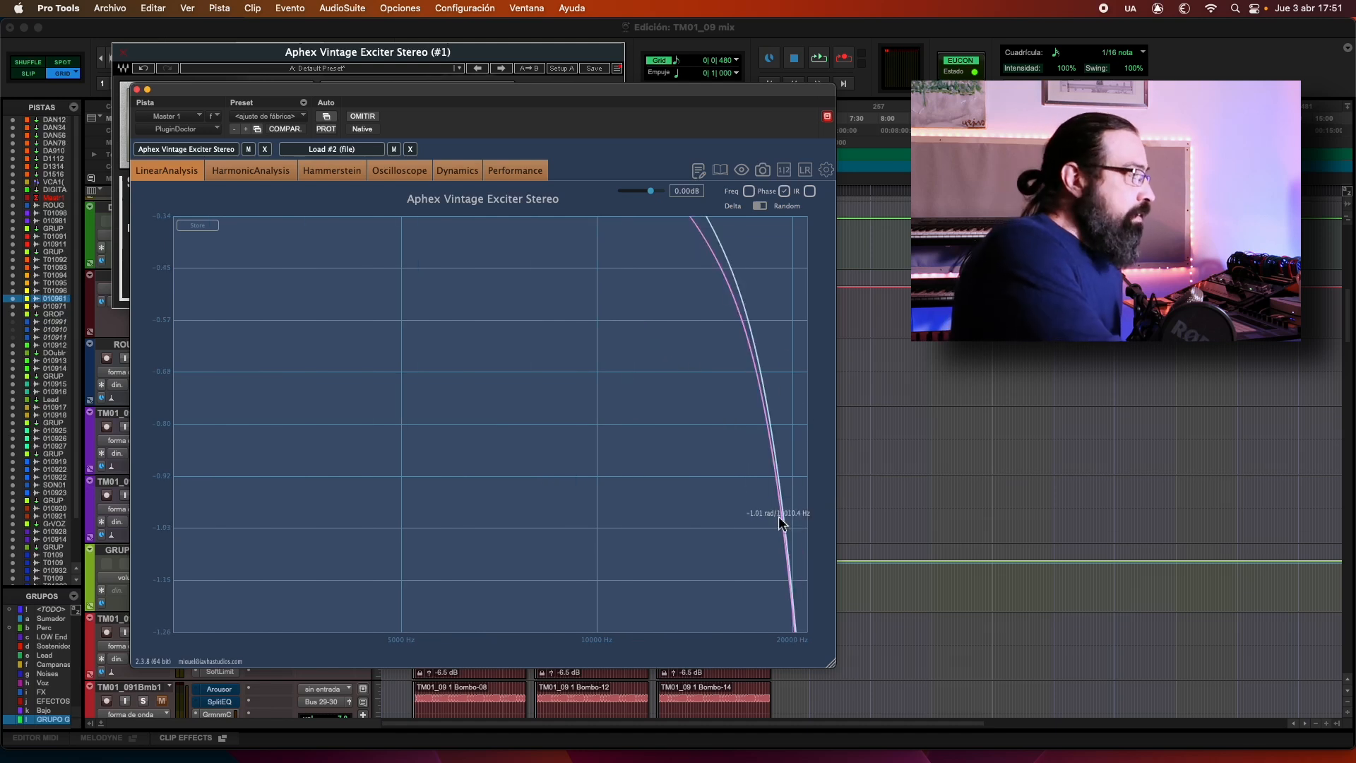
double_click(675, 437)
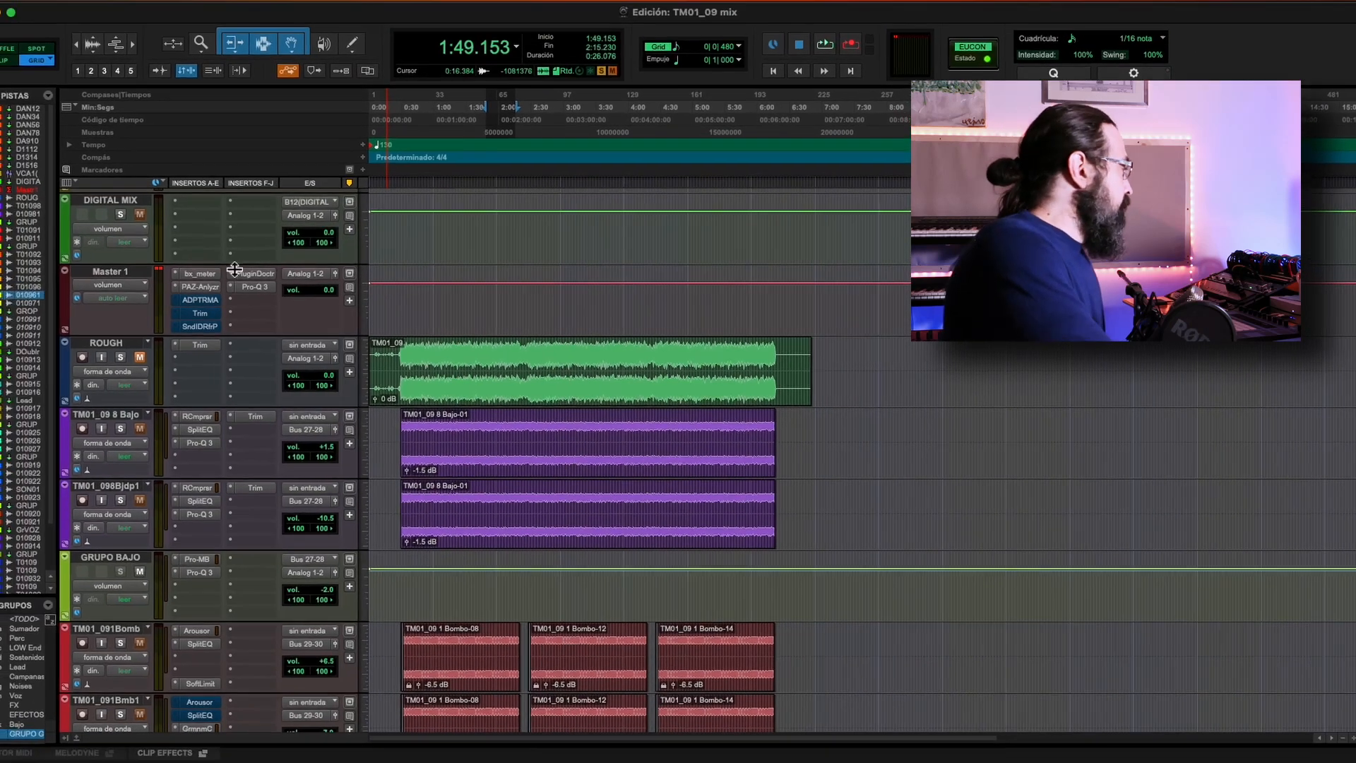
- Reopen PluginDoctor on Master 1 and load C4 Stereo in place of the exciter to view its phase response
left_click(254, 273)
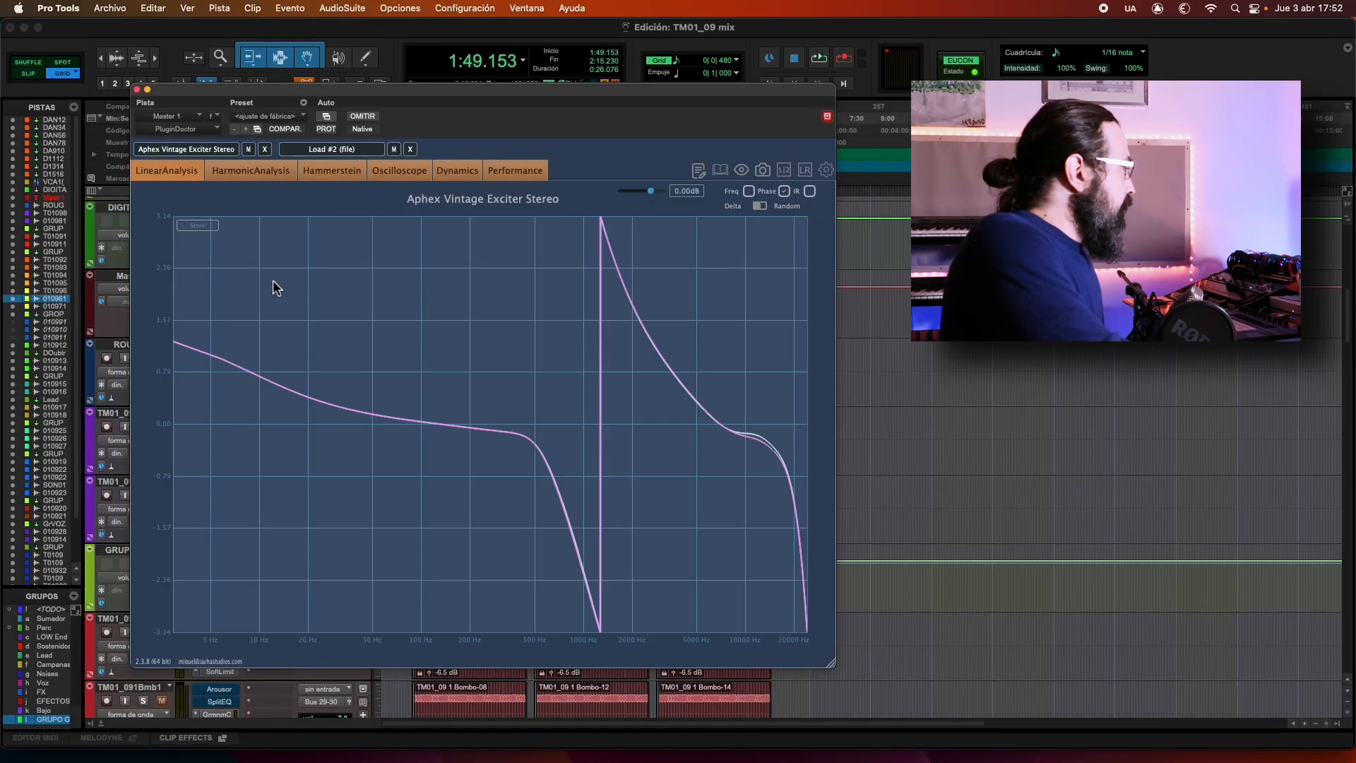
left_click(195, 154)
left_click(505, 445)
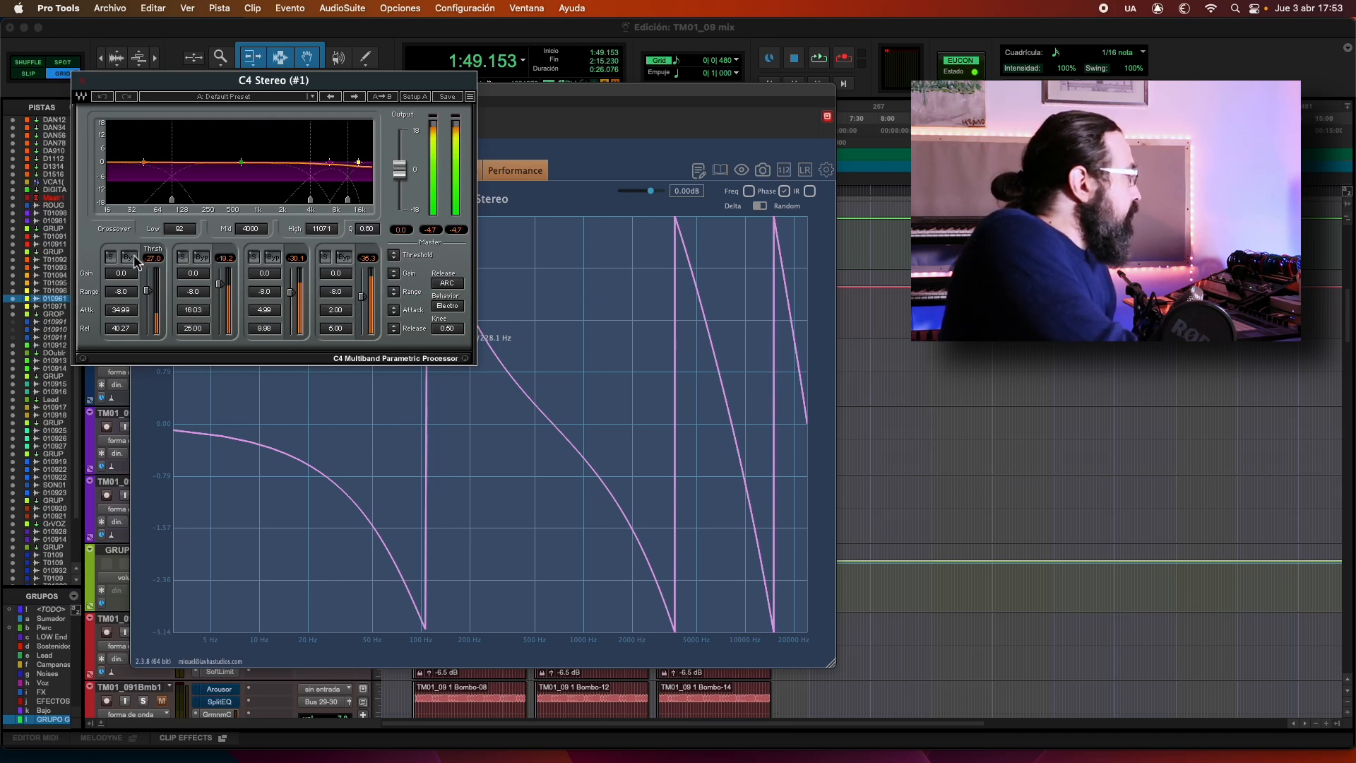
left_click(544, 104)
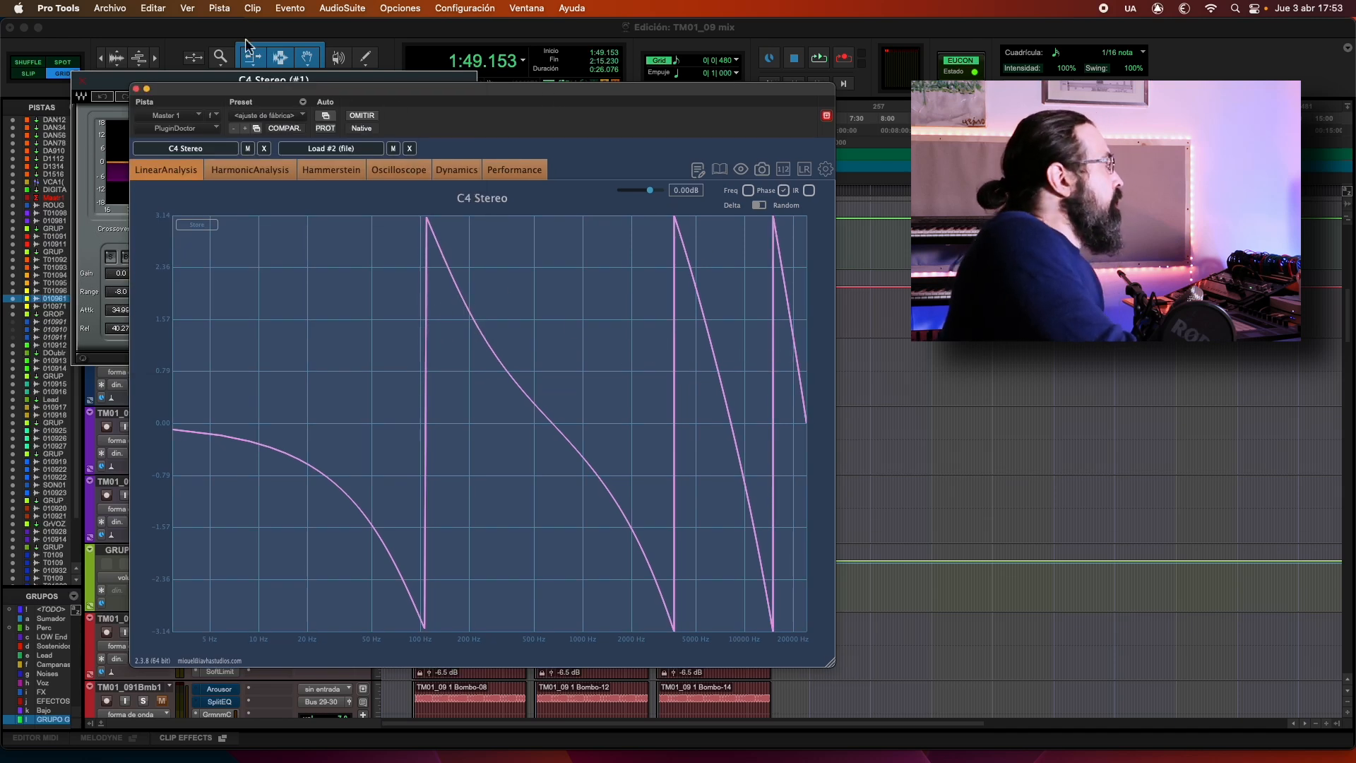
left_click(333, 79)
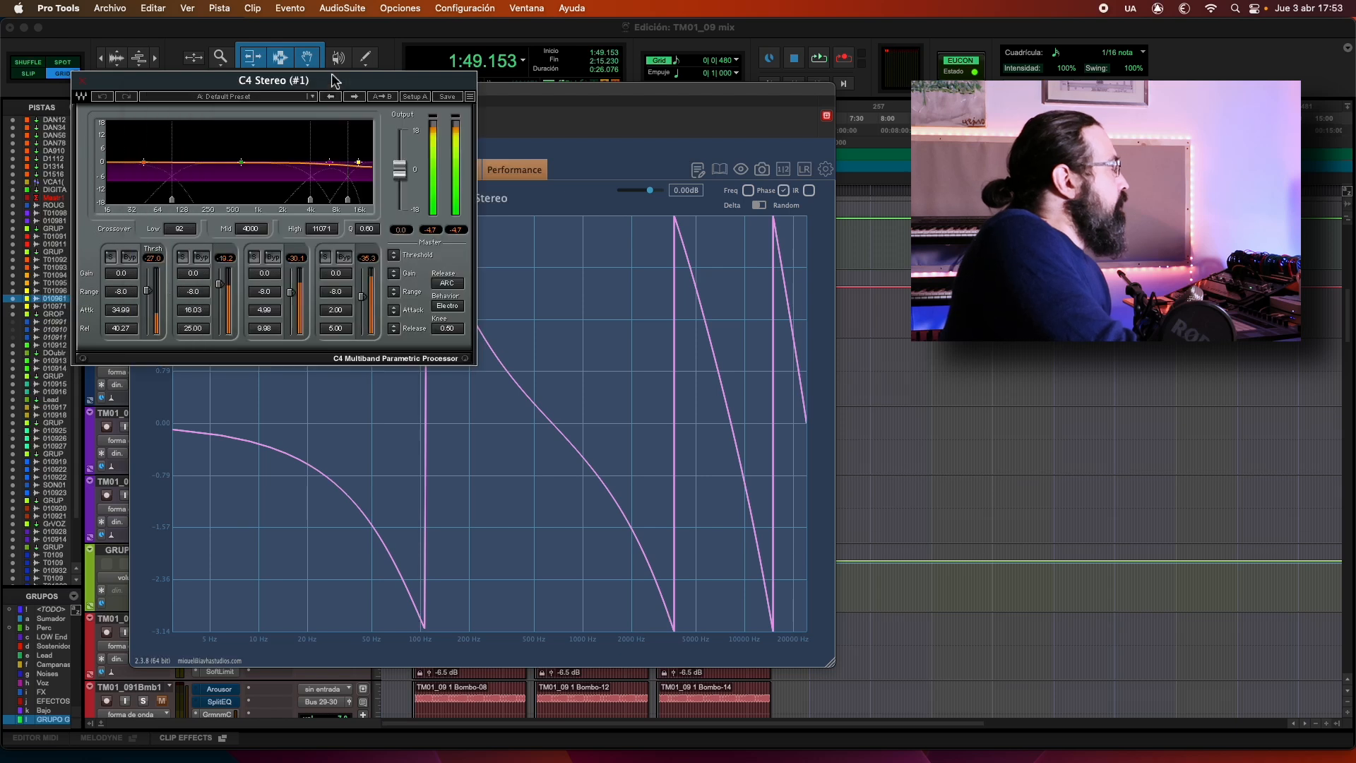
- Bypass all four C4 bands to check their effect on the phase curve, and close the C4 and PluginDoctor windows
left_click(130, 258)
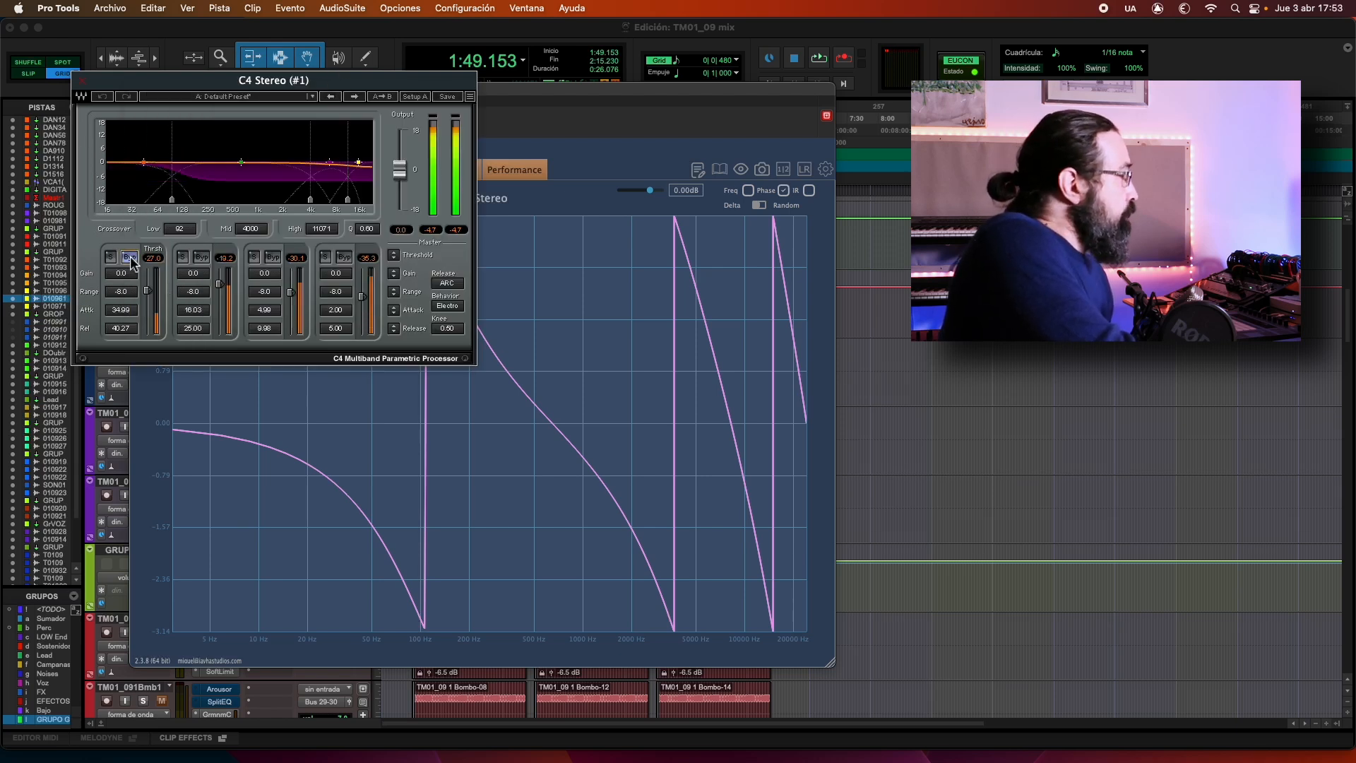
left_click(202, 257)
left_click(273, 258)
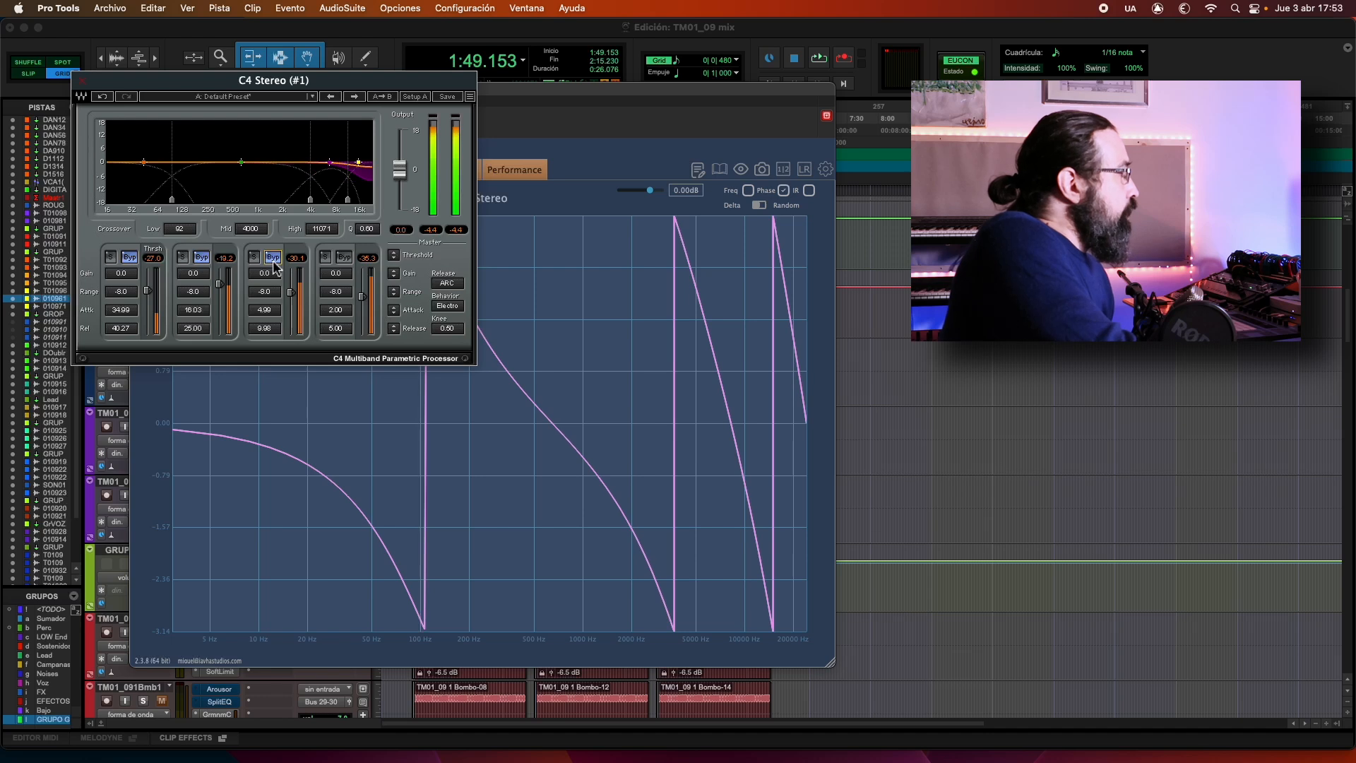
left_click(349, 259)
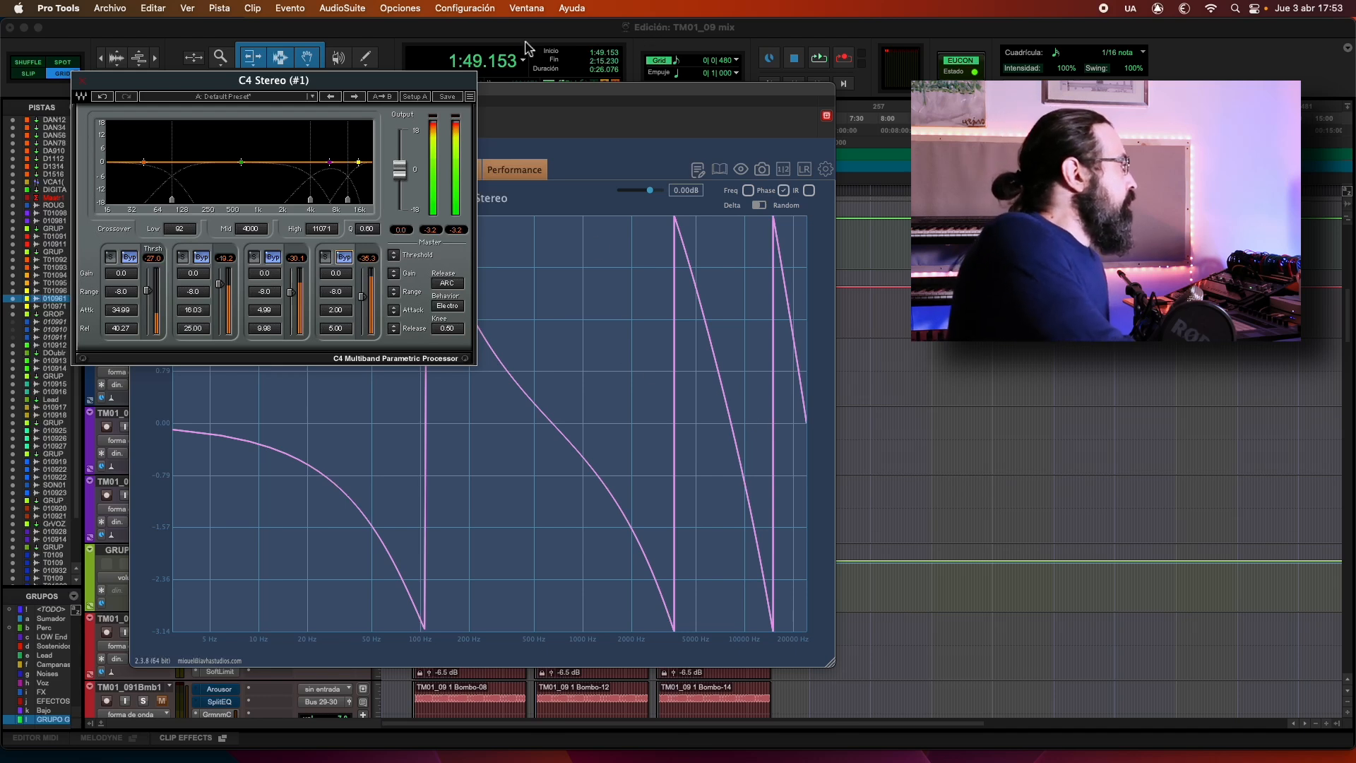
left_click(81, 80)
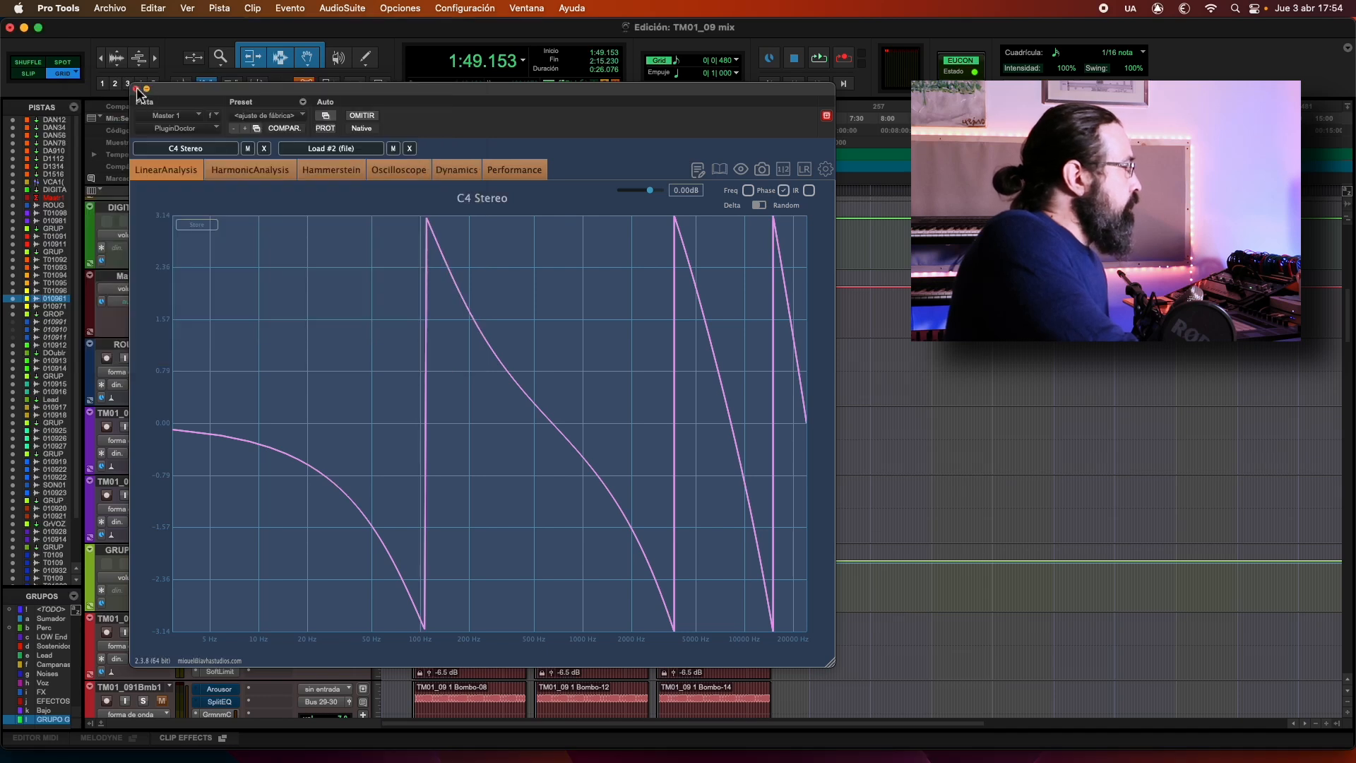
left_click(136, 89)
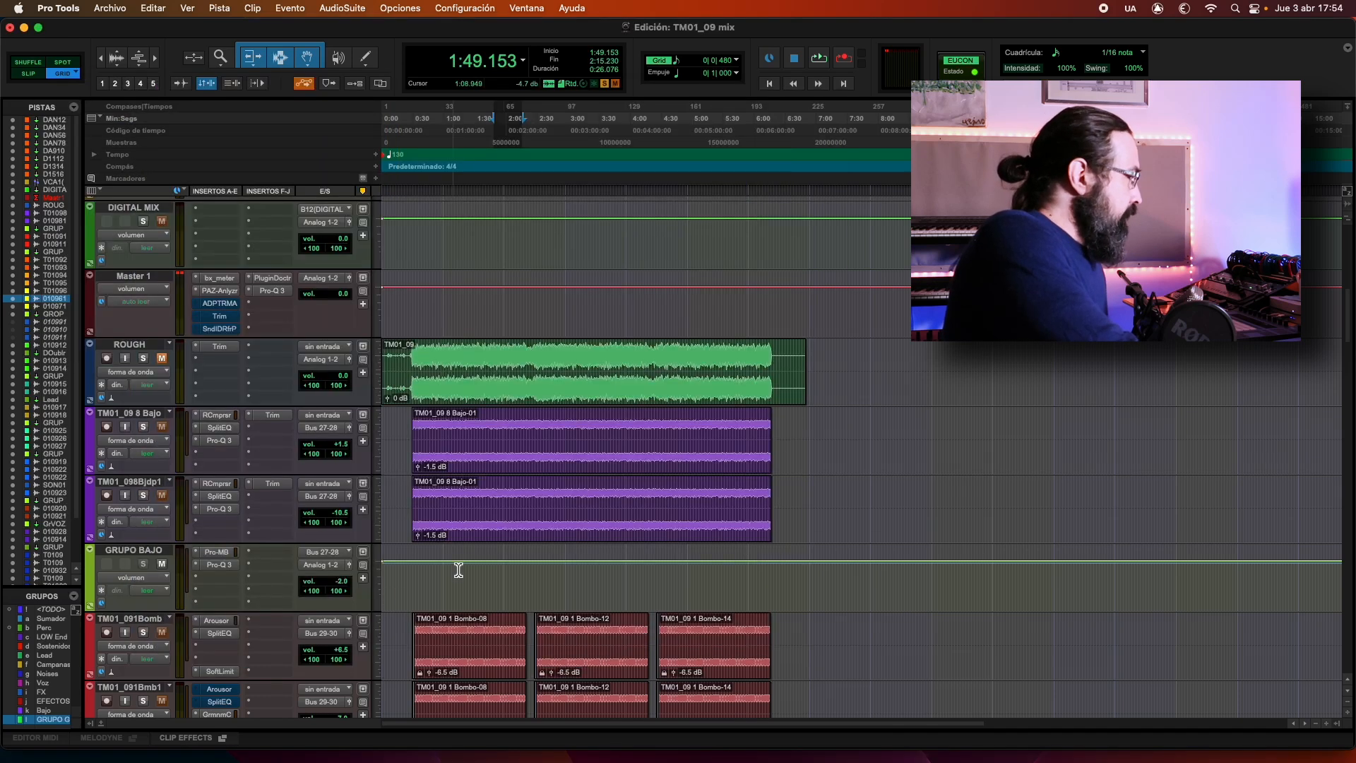
- Solo the percussion group's tracks, play them back, and make one duplicate of the GROPU PERC track with all its inserts
scroll(598, 329, "down", 15)
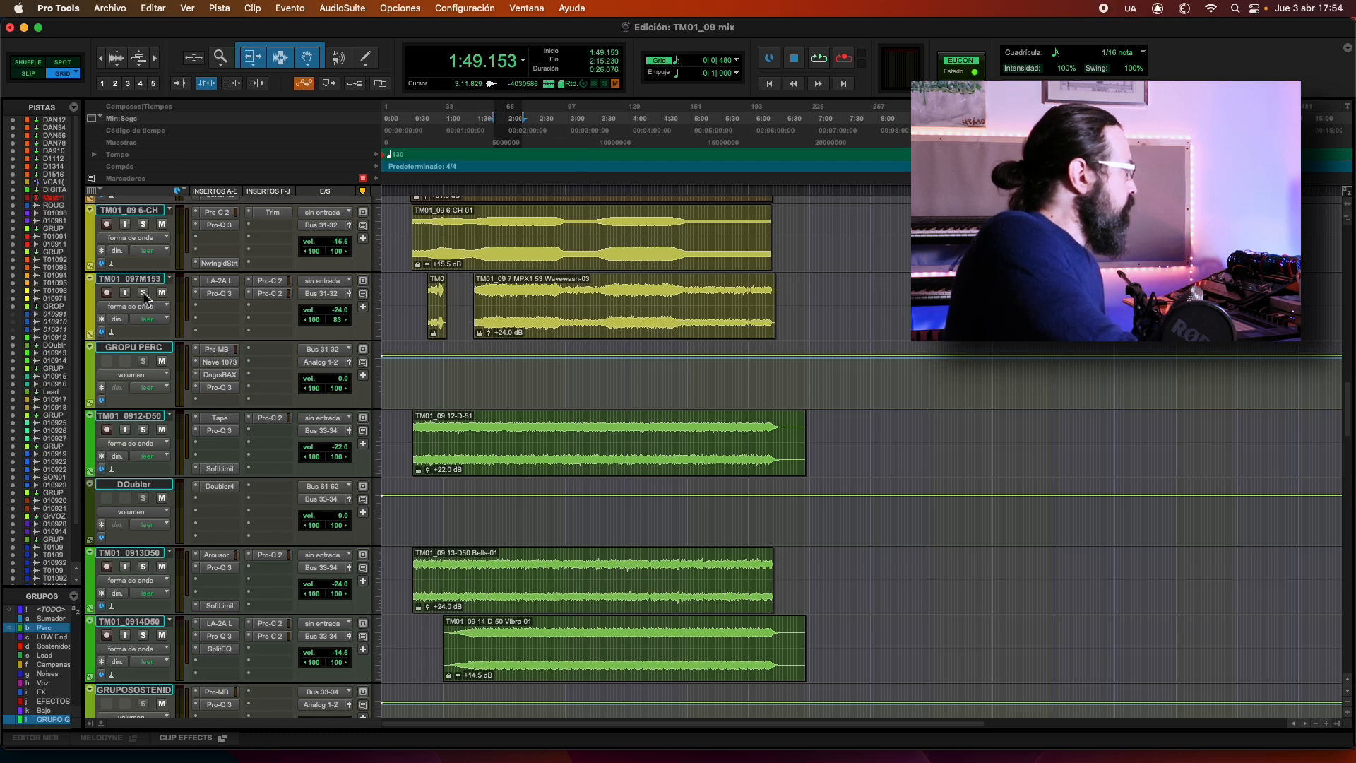
key("space")
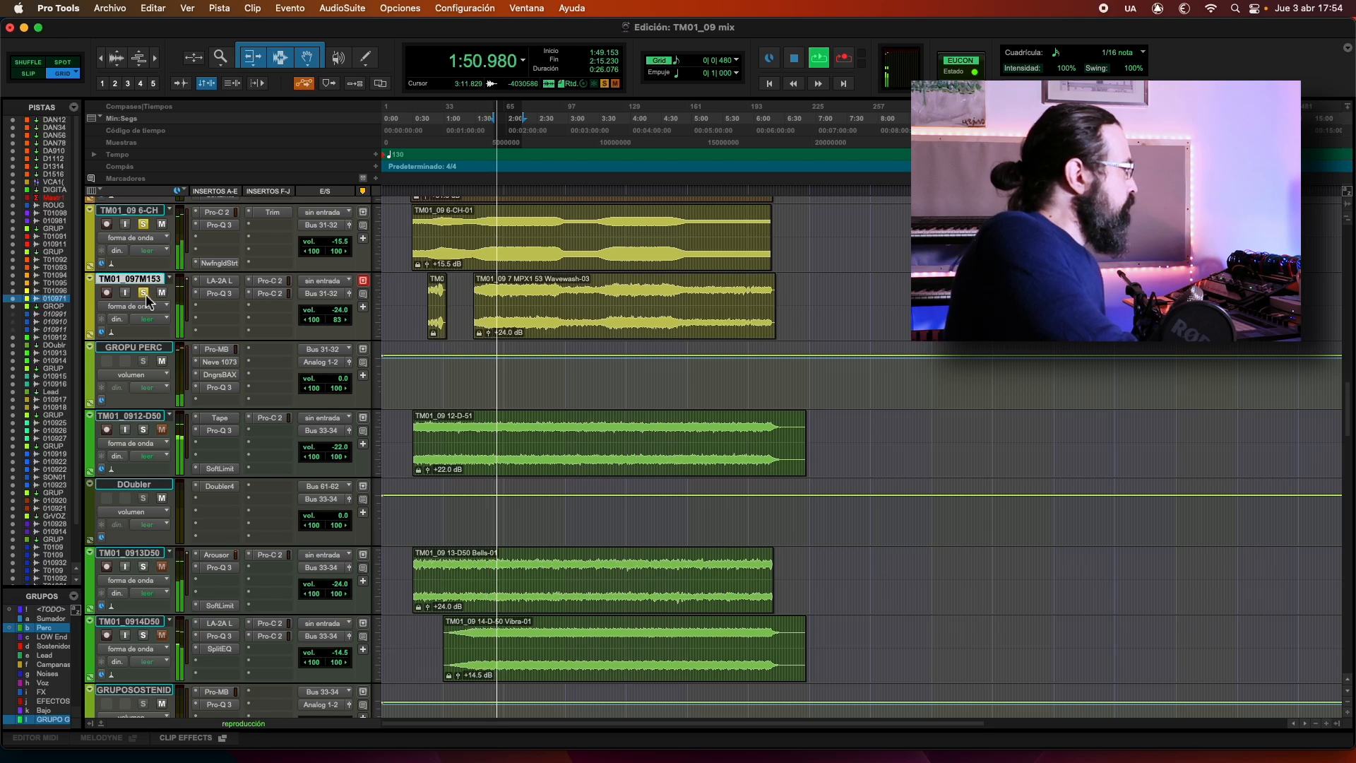
right_click(128, 351)
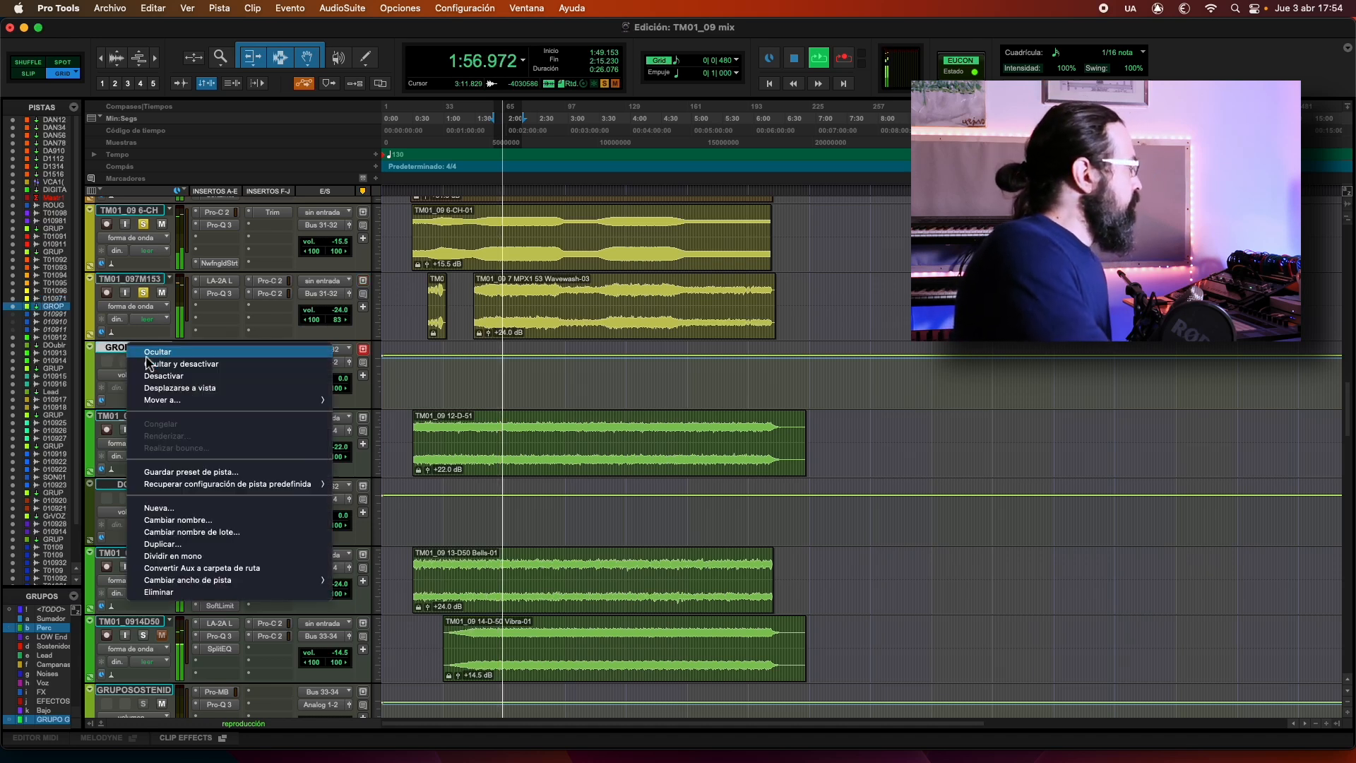
left_click(205, 544)
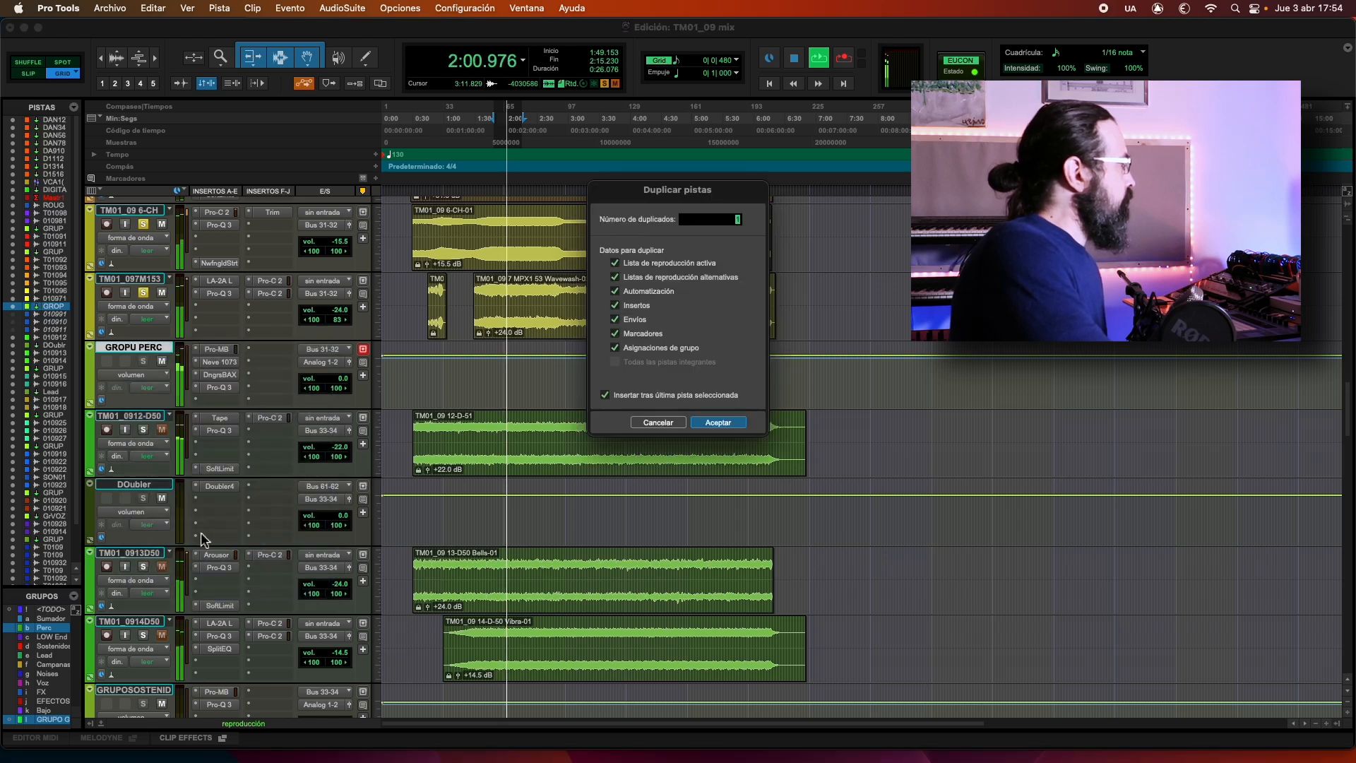
left_click(728, 424)
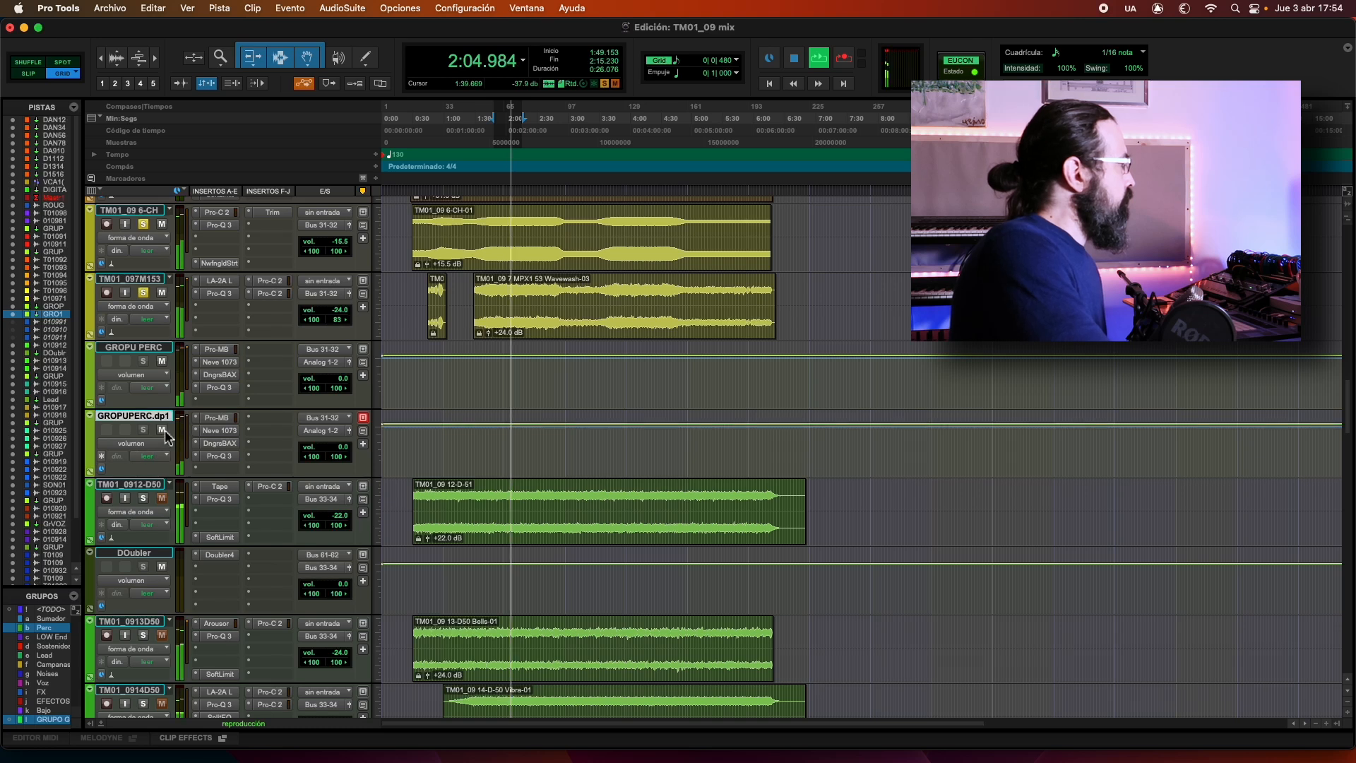
key("space")
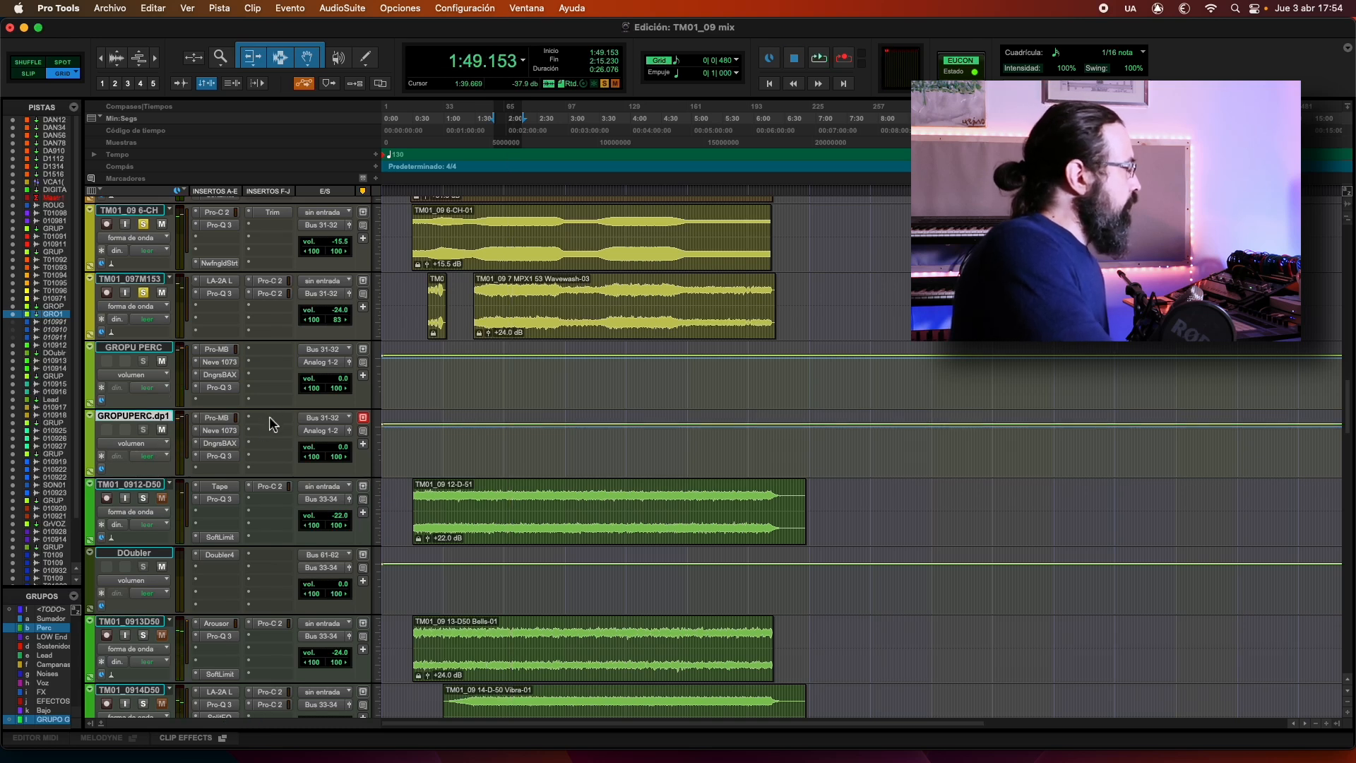
- Insert the stereo C4 on the duplicated GROPU PERC track and bypass all four of its bands
left_click(272, 423)
mouse_move(381, 423)
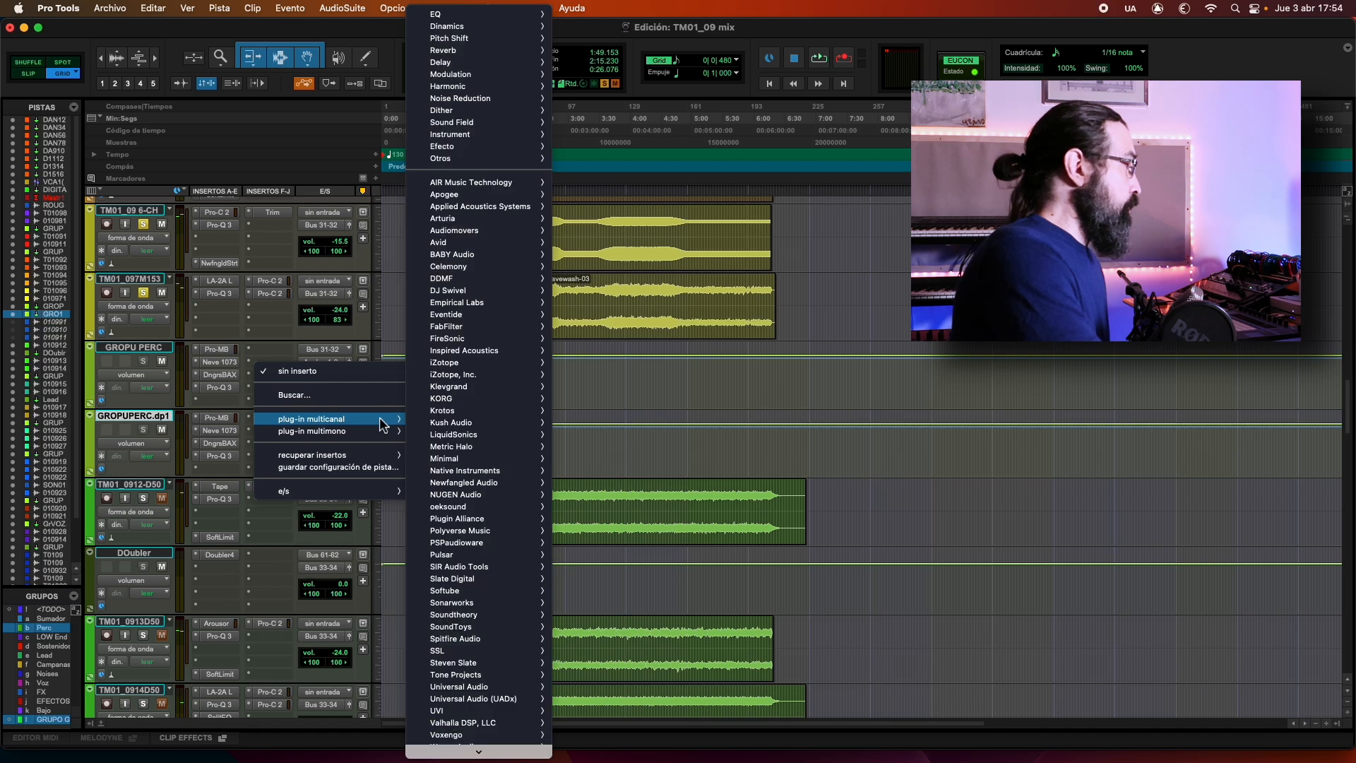
type("c4")
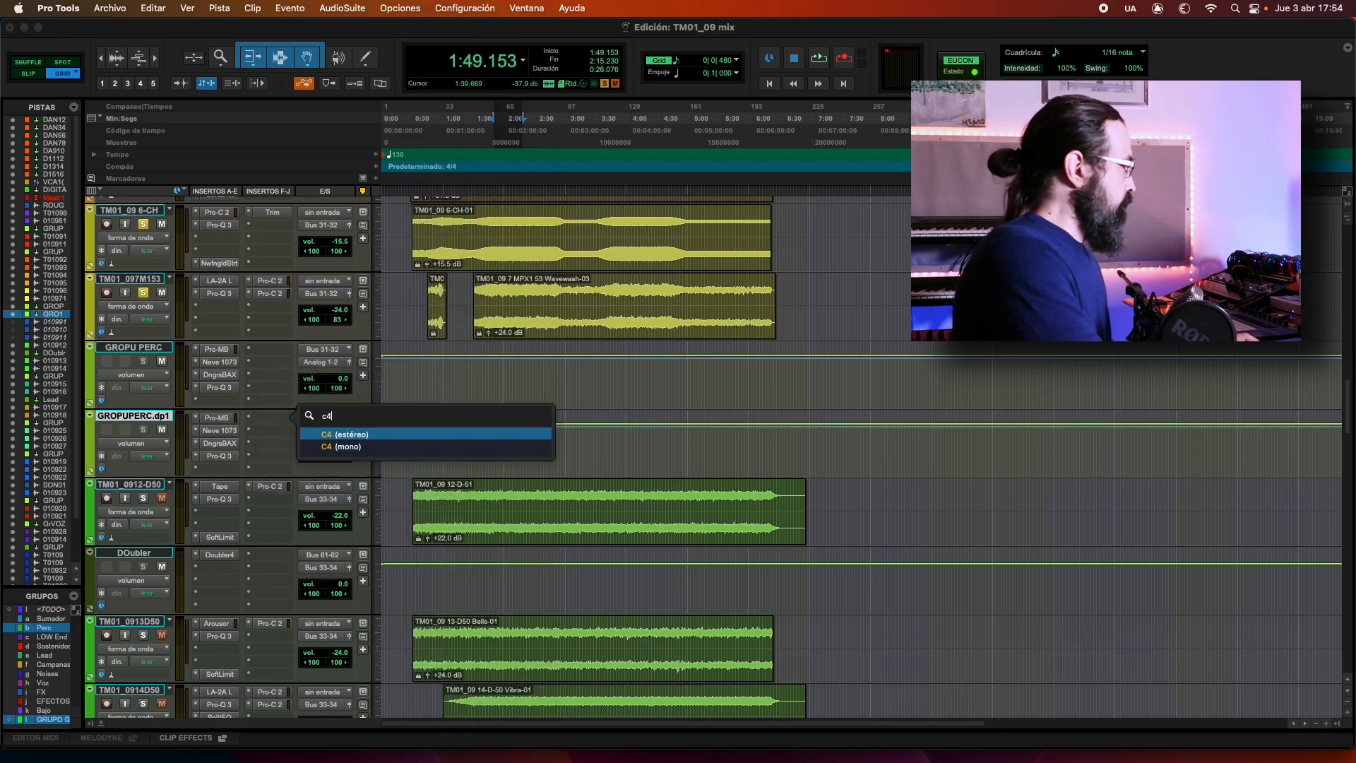
left_click(382, 433)
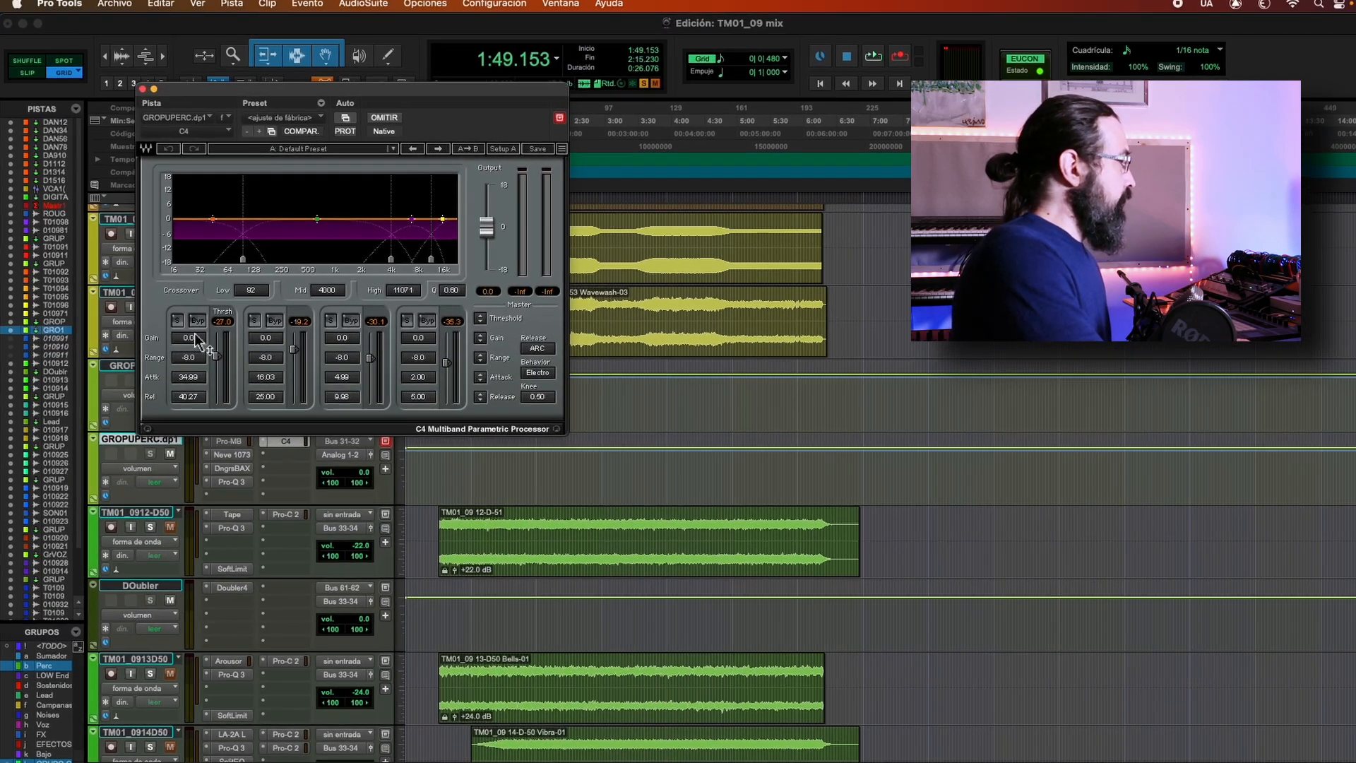
left_click(188, 305)
left_click(260, 305)
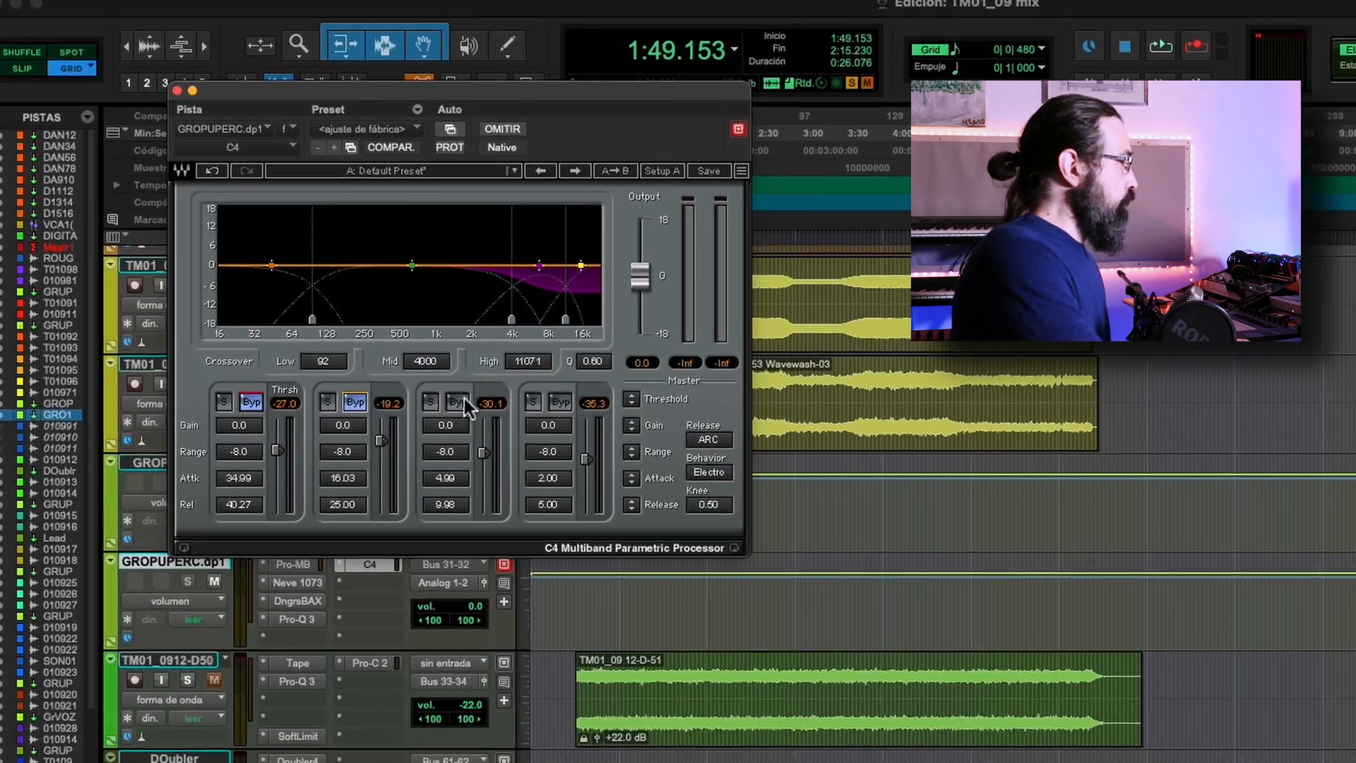
left_click(460, 401)
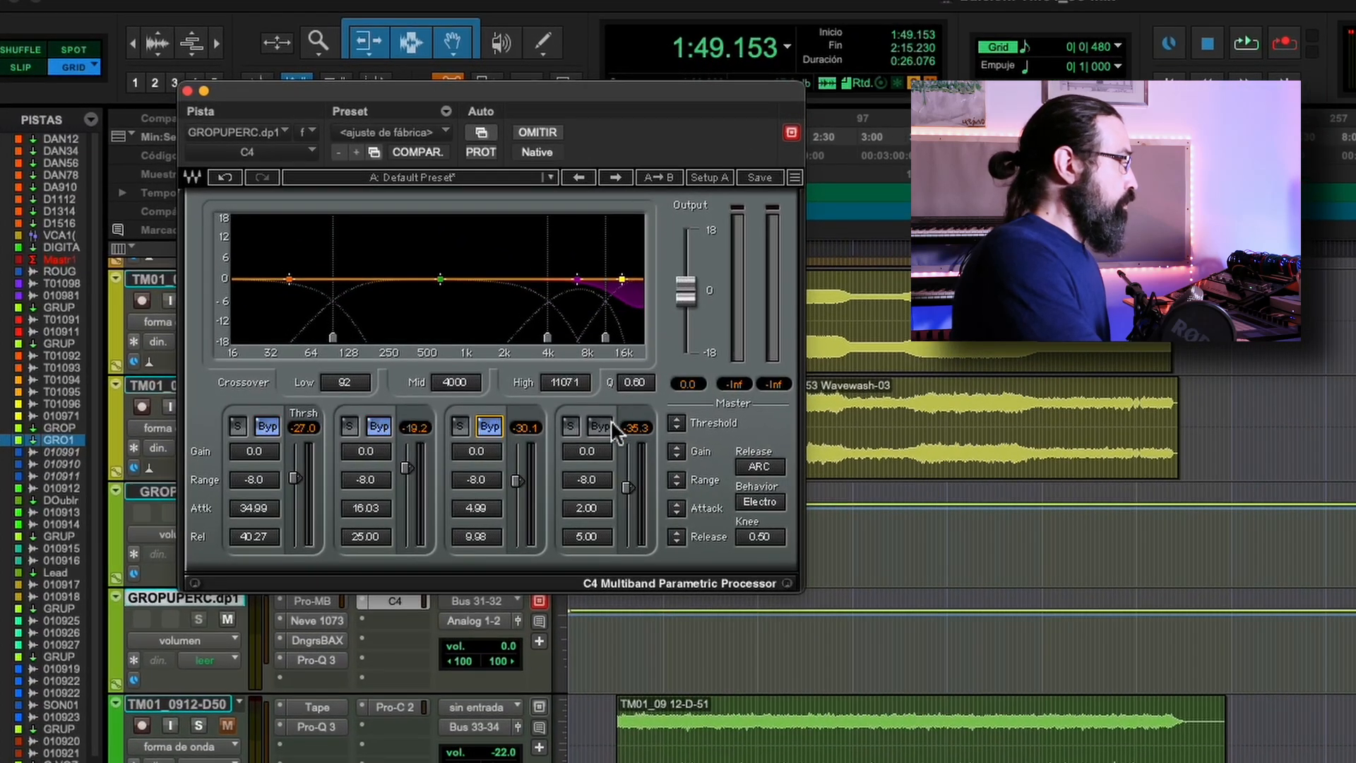
left_click(611, 425)
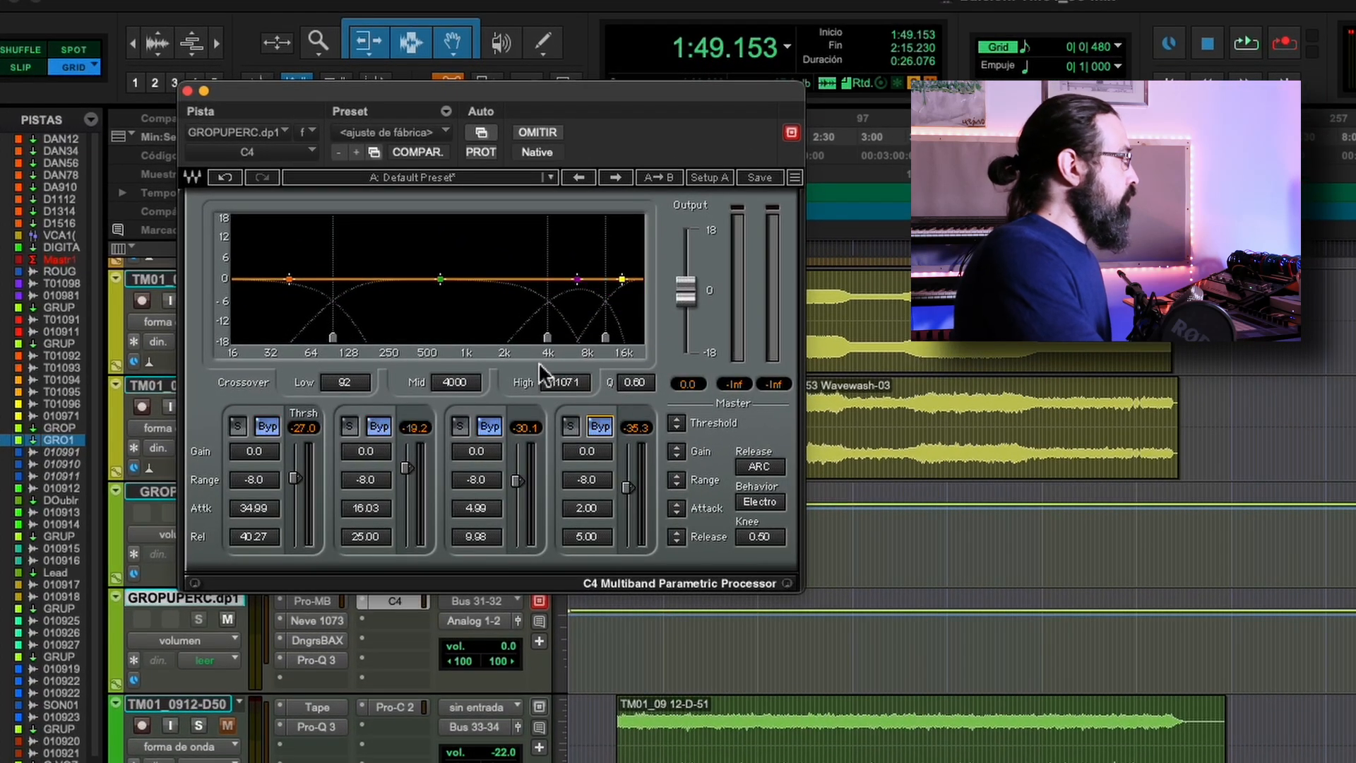
- During playback, set the C4's Mid crossover to 1264 and High crossover to 6034 while comparing the Master 1 Pro-Q 3 spectrum
key("space")
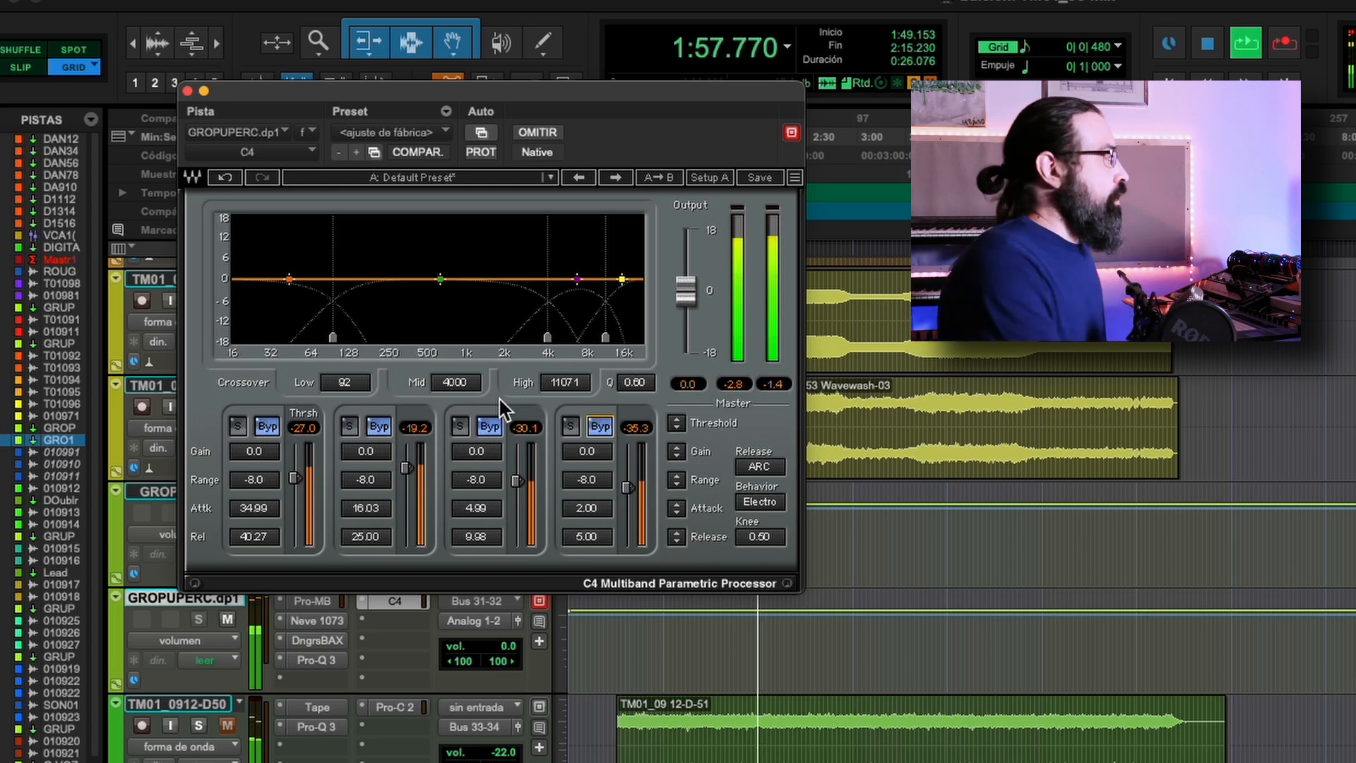
left_click_drag(439, 101, 445, 423)
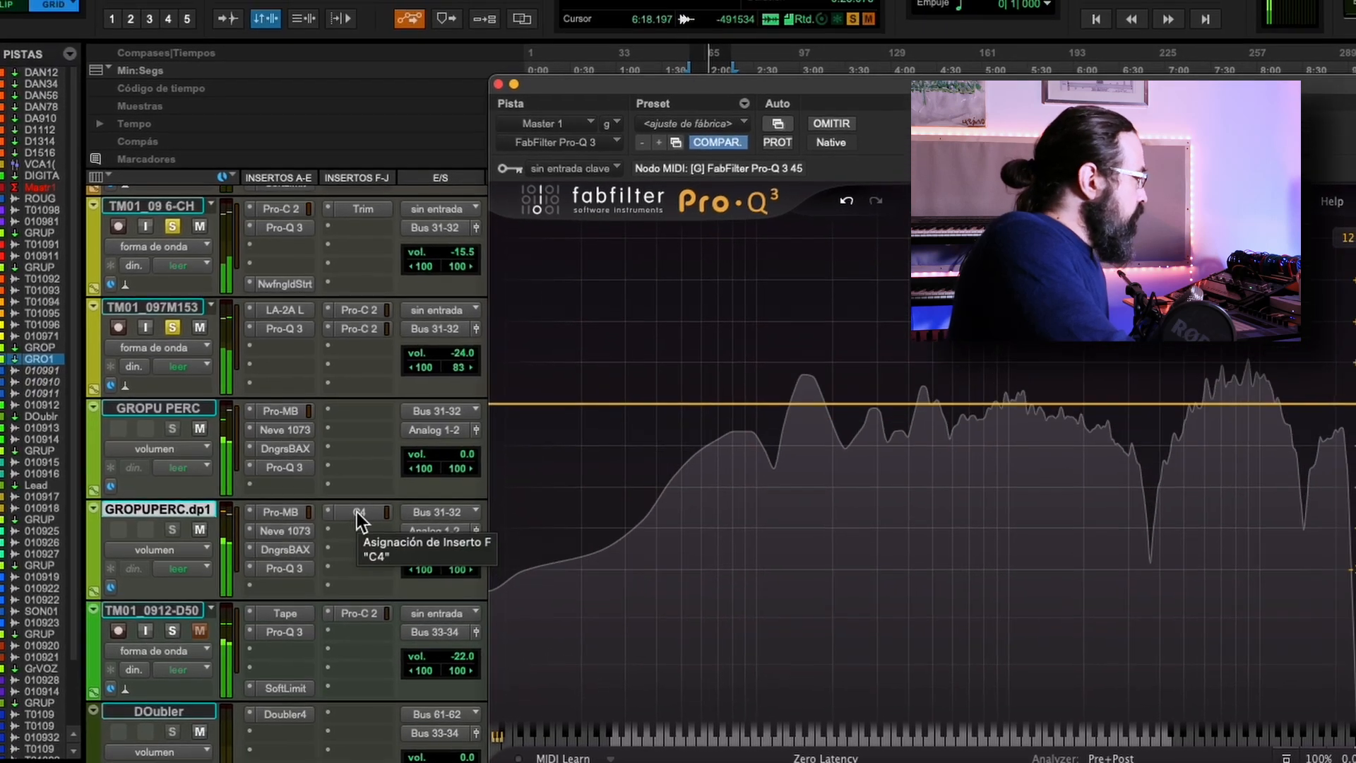
left_click(358, 512)
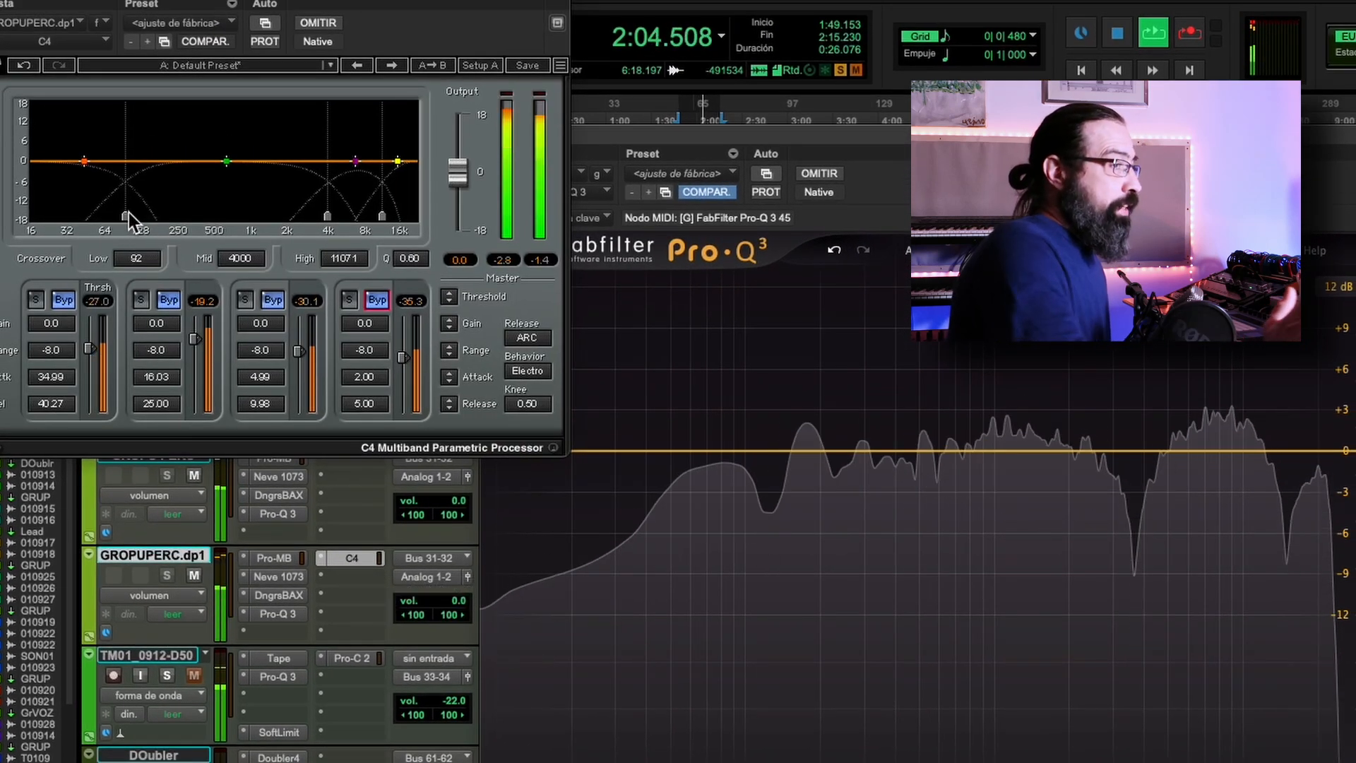
left_click(327, 217)
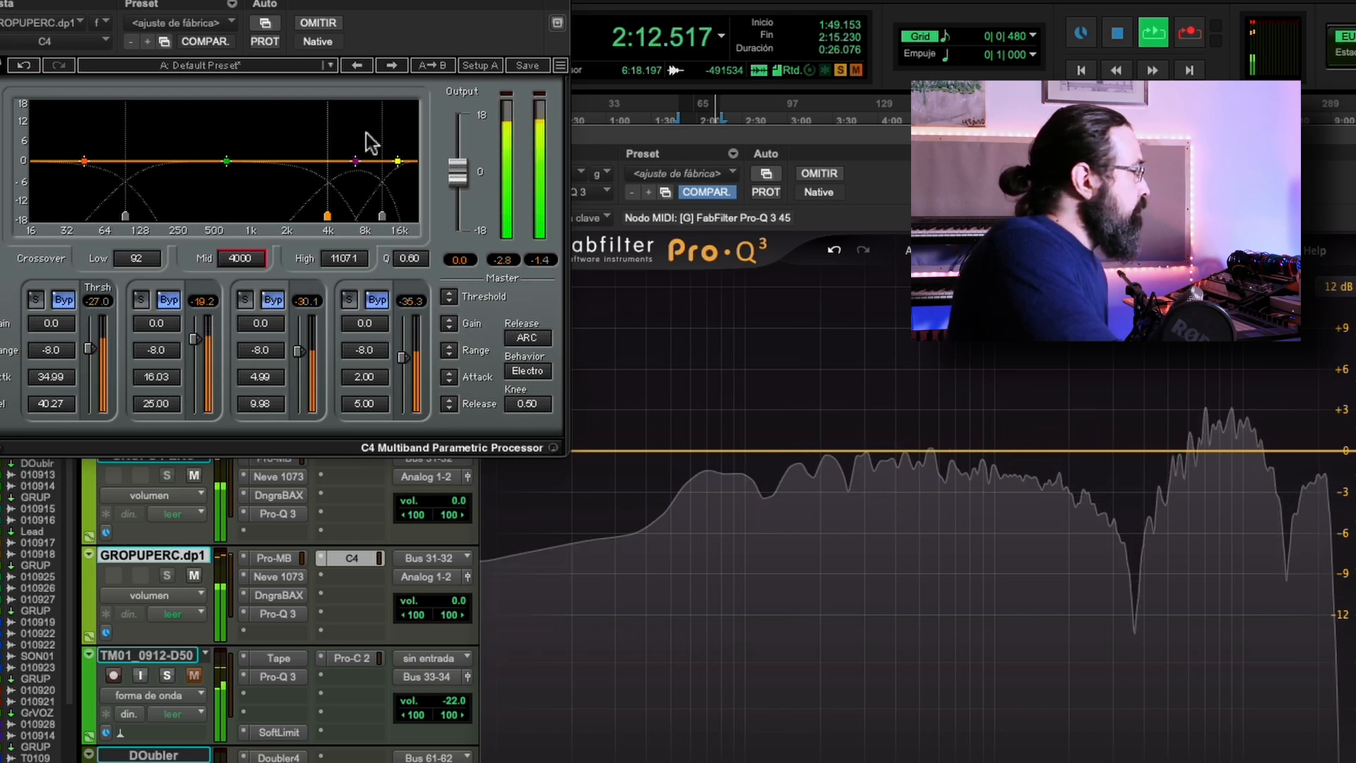
left_click_drag(322, 215, 265, 215)
left_click_drag(382, 216, 350, 215)
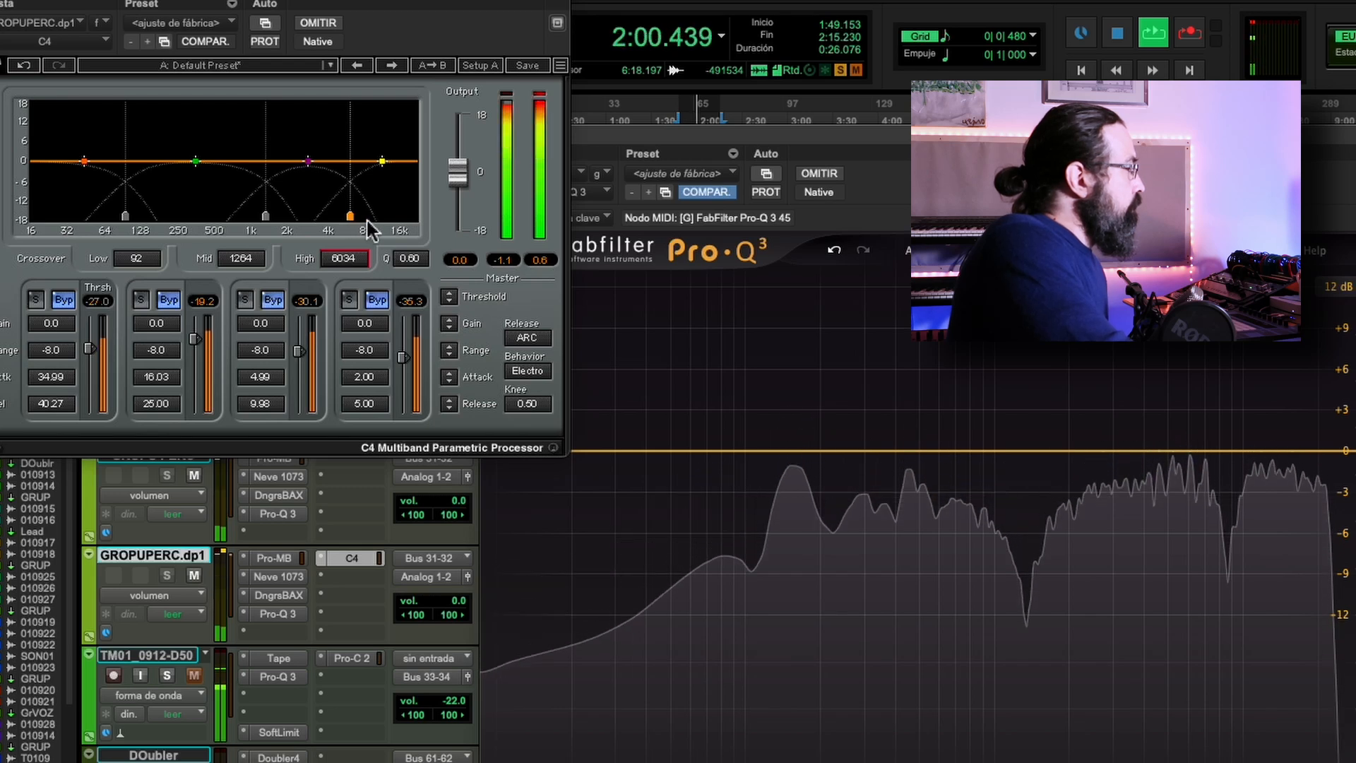
key("space")
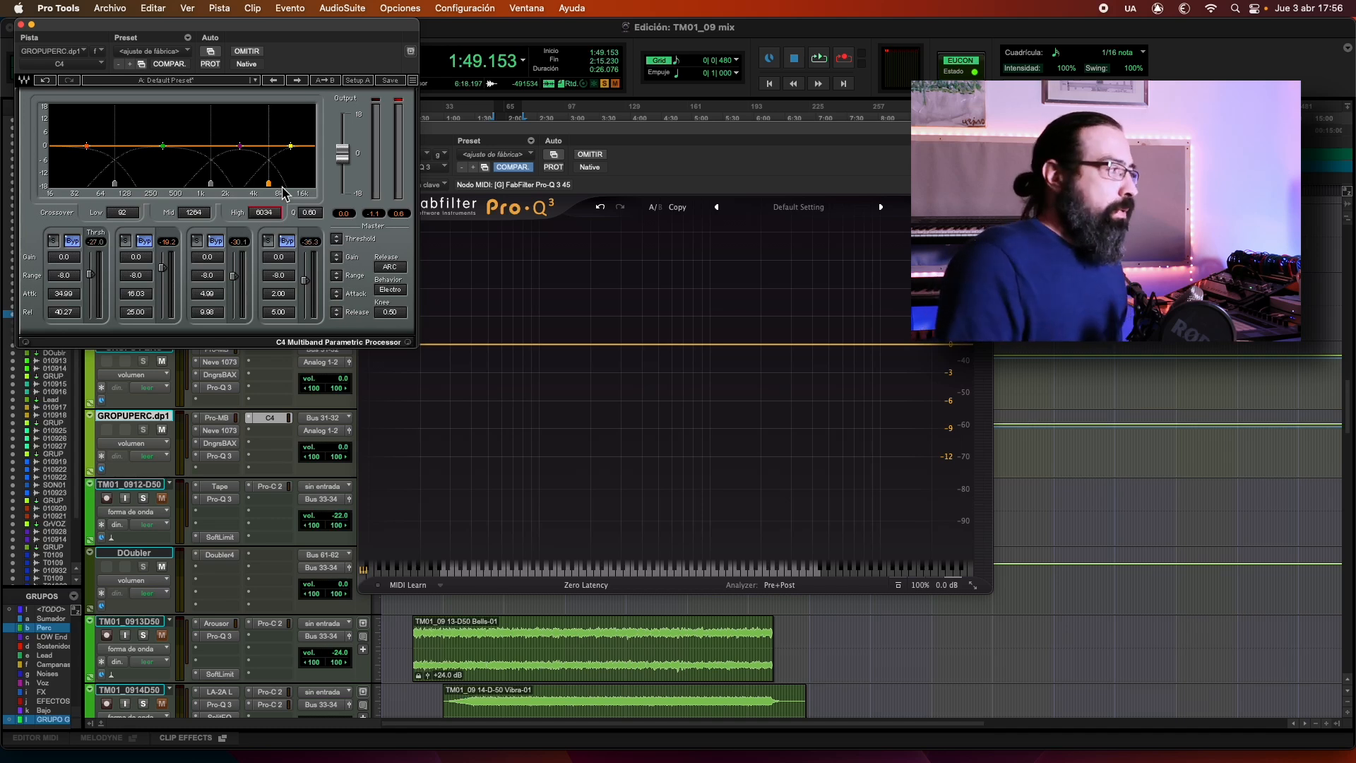
- Close the plug-in windows and delete the duplicated GROPU PERC track
left_click(22, 25, "alt")
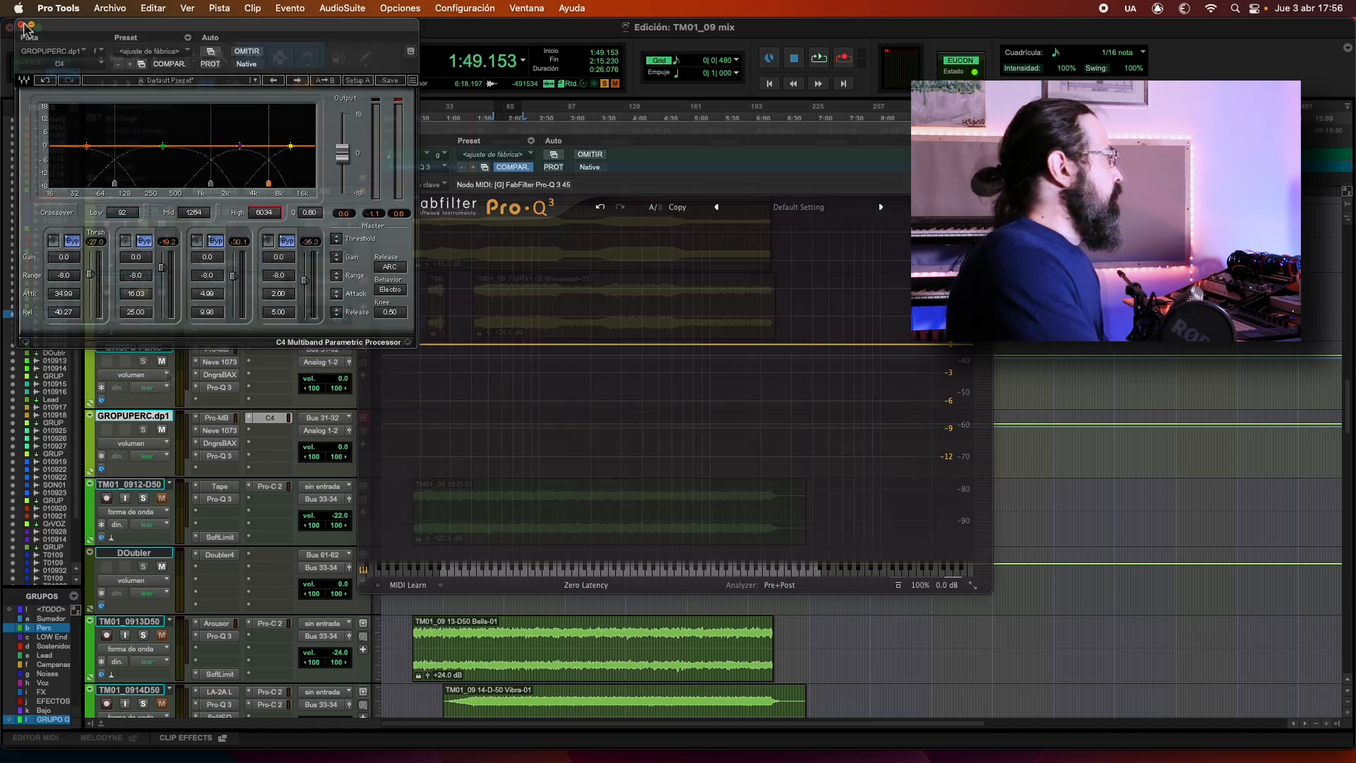
right_click(139, 420)
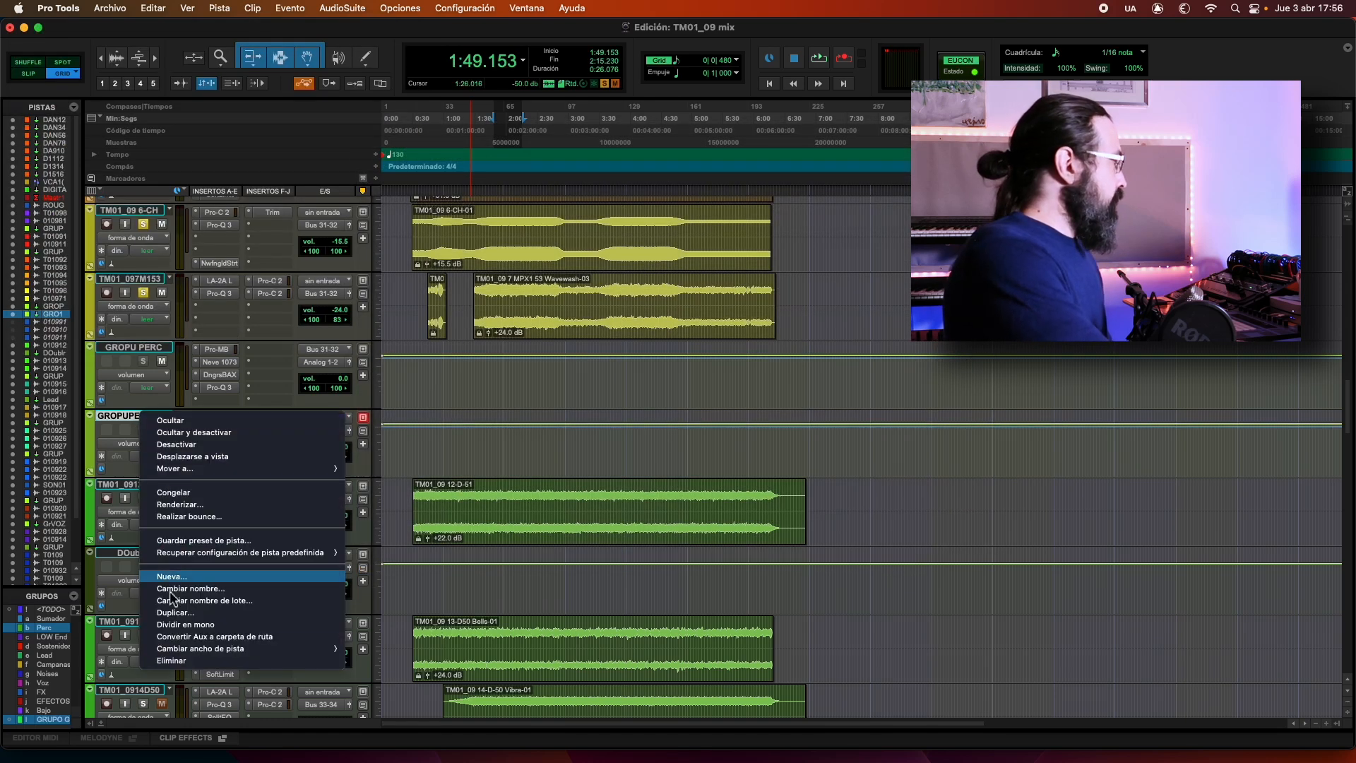
key("Escape")
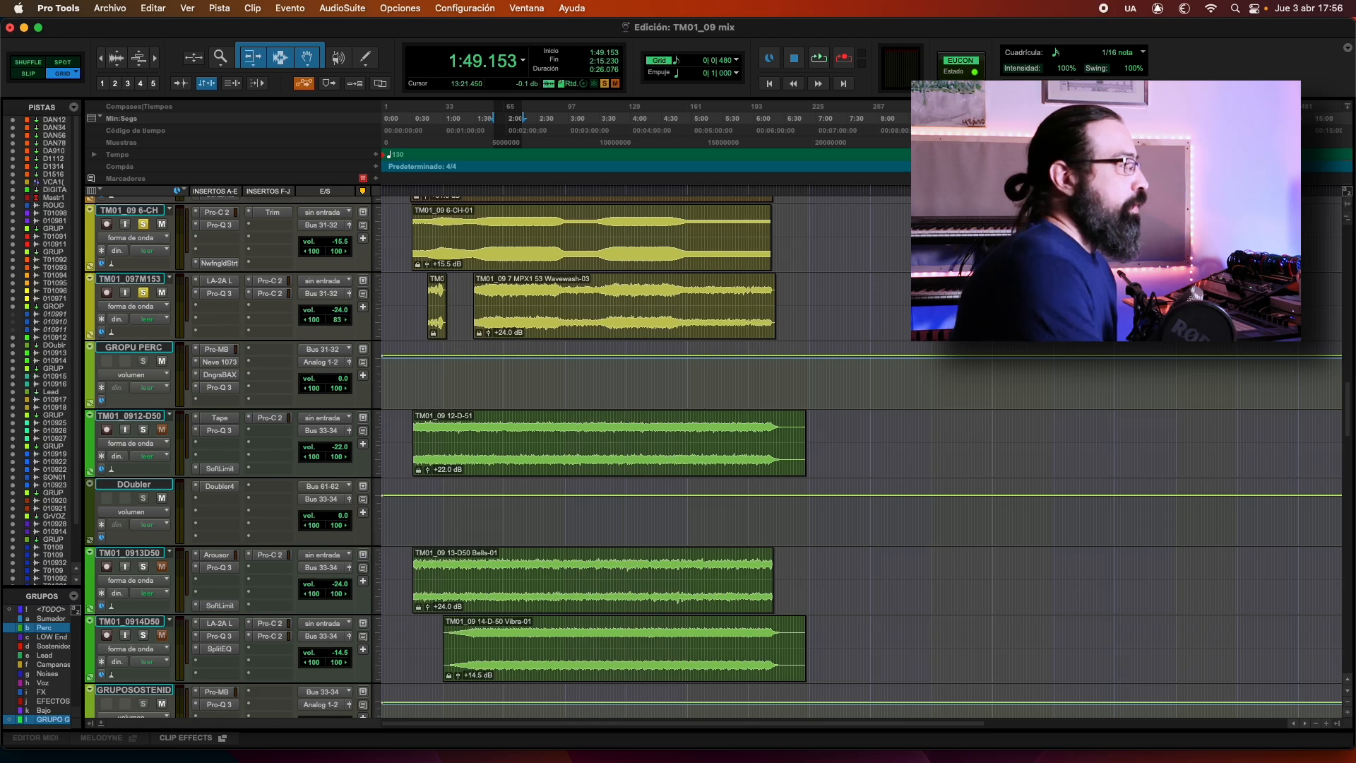
- Reopen PluginDoctor on Master 1 and load LoAir Stereo in place of C4
left_click_drag(1349, 424, 1332, 345)
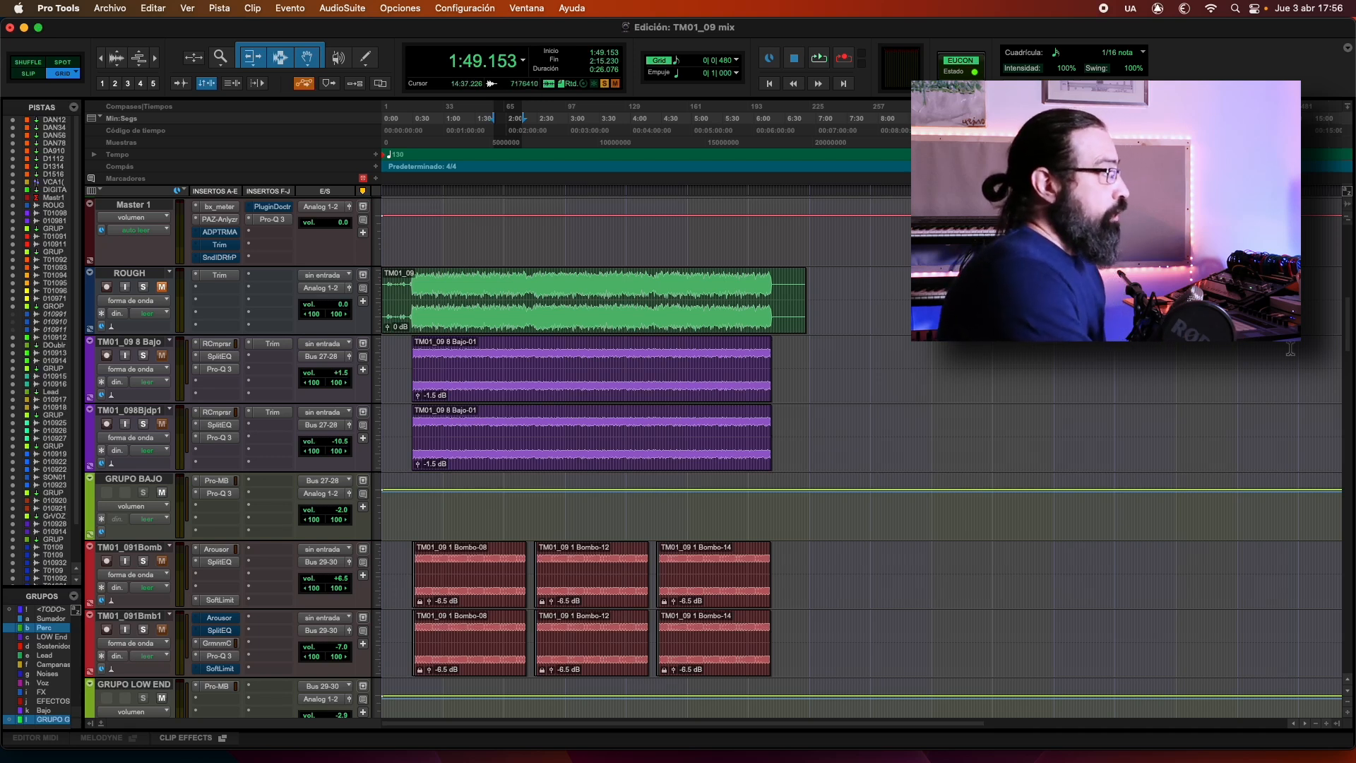
left_click(279, 209)
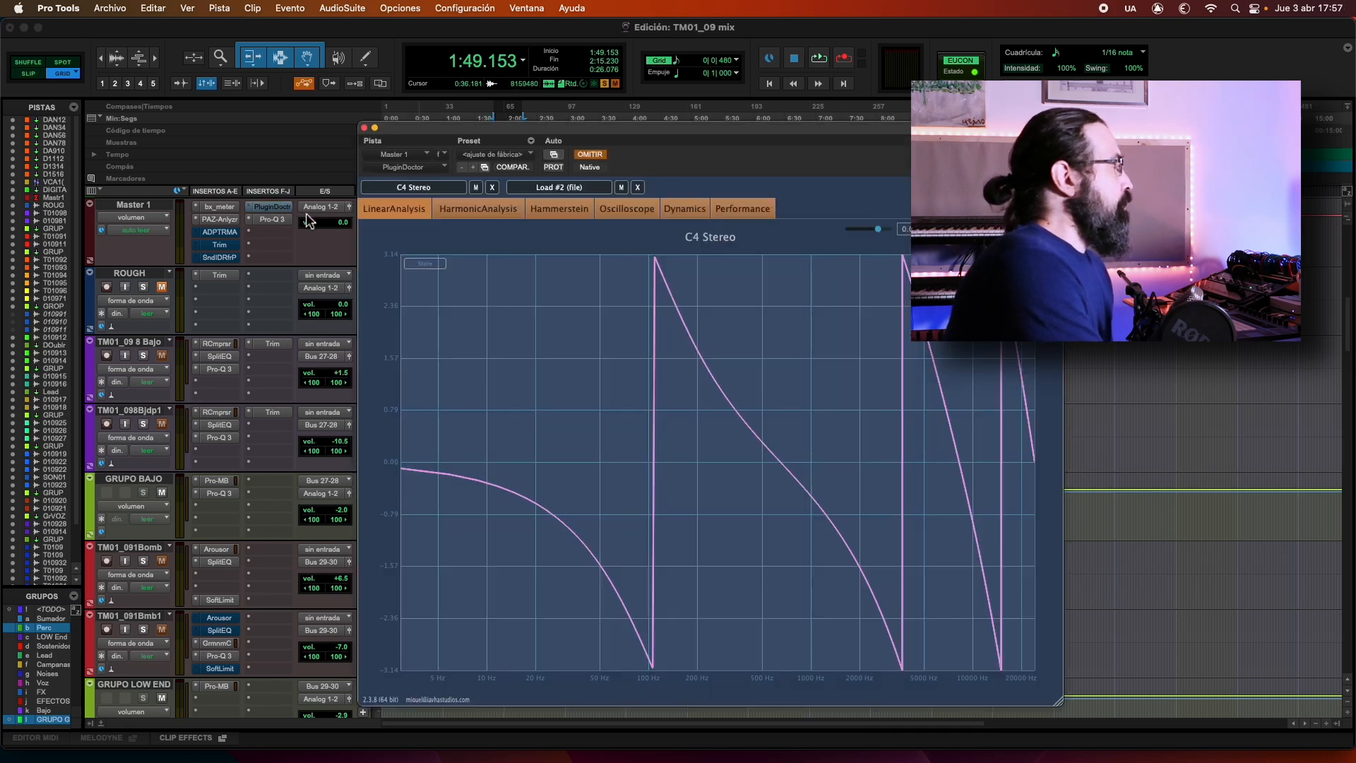
left_click(418, 185)
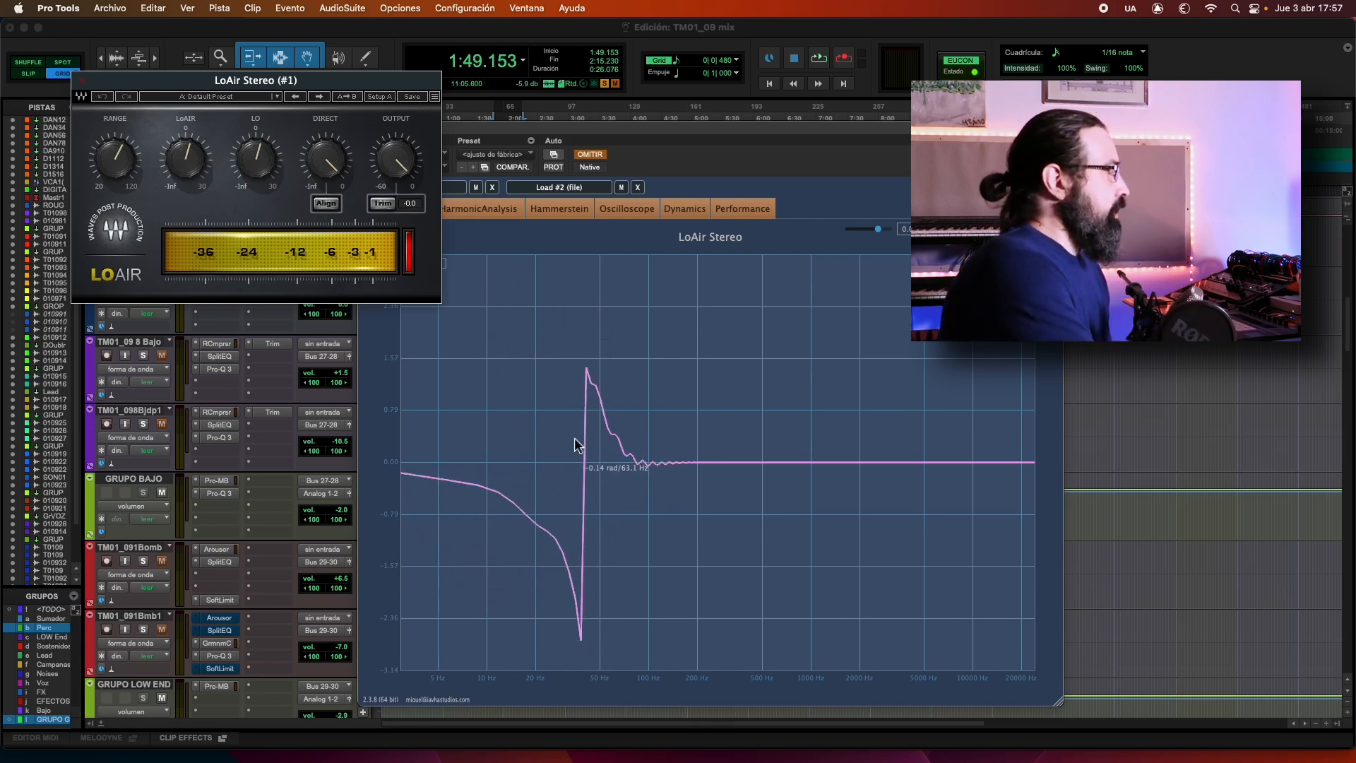
- Lower LoAir's Direct, LO and LoAIR levels to -Inf to examine how the phase response changes
mouse_move(325, 159)
left_mouse_down()
mouse_move(325, 212)
mouse_move(342, 152)
mouse_move(329, 173)
left_mouse_up()
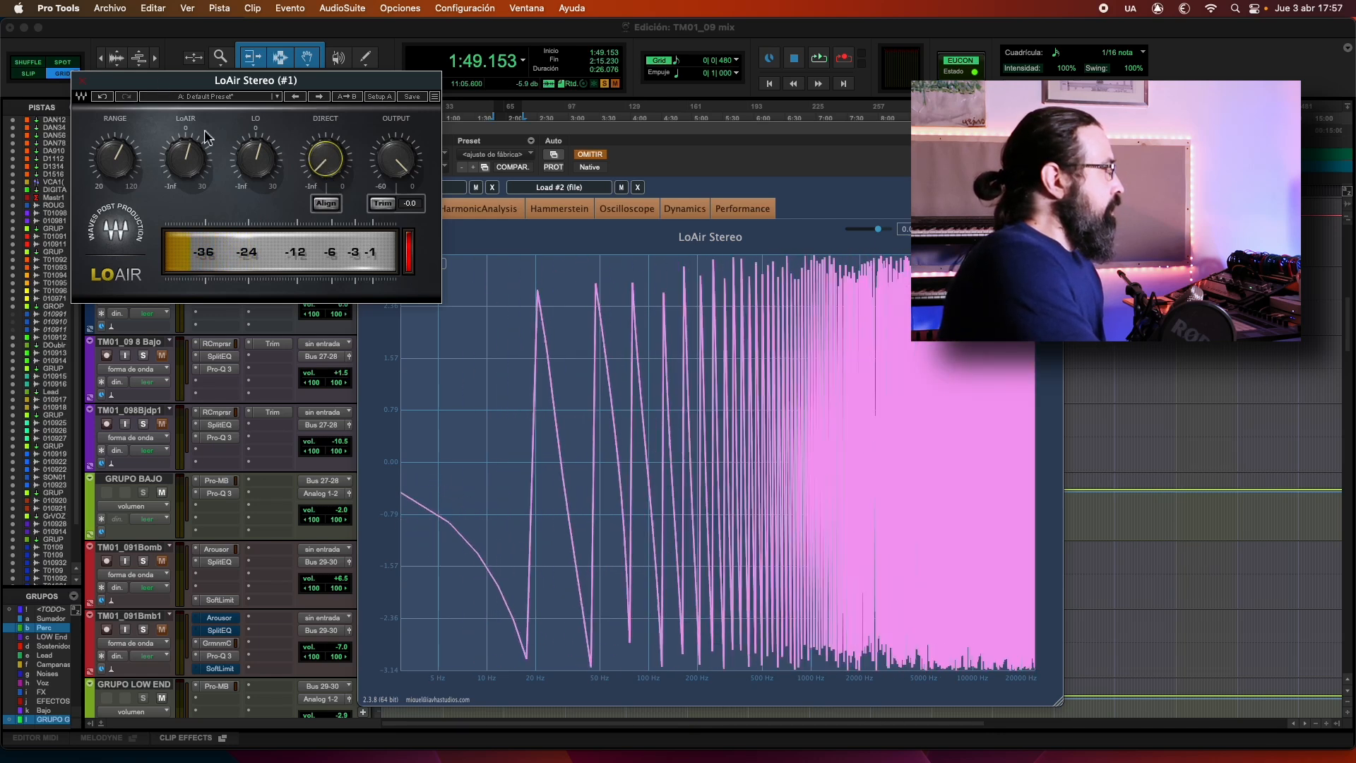
left_click_drag(257, 161, 257, 212)
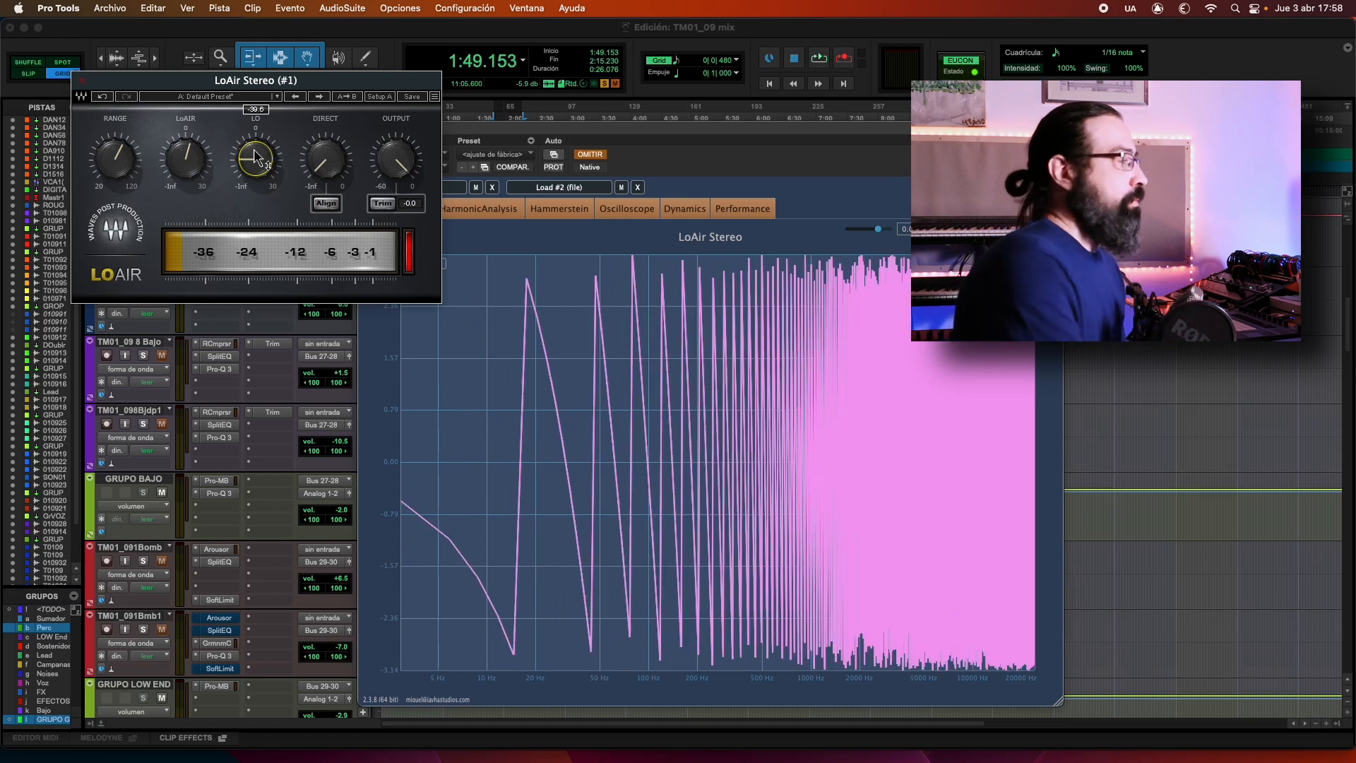
left_click_drag(185, 154, 185, 190)
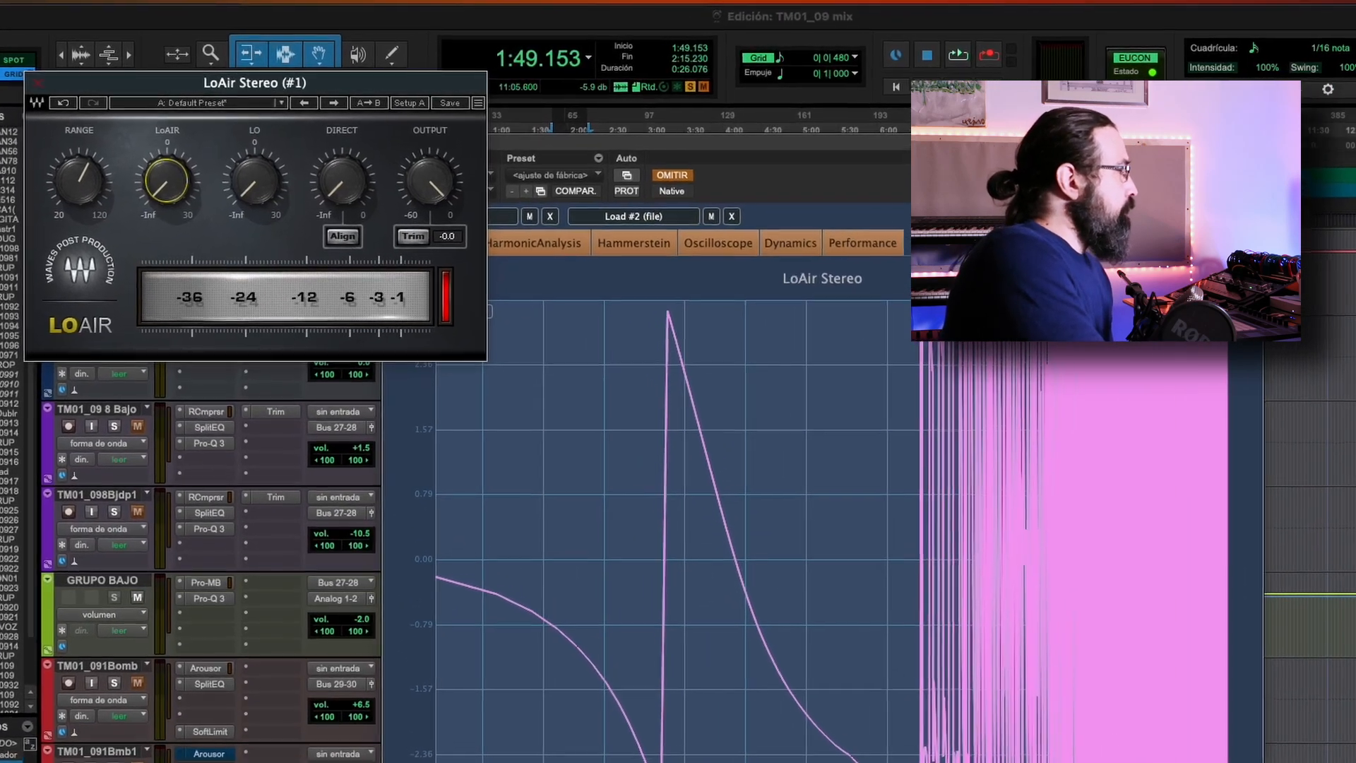
- Raise LoAir's LO level to about 0 and inspect its phase curve around 40 Hz in PluginDoctor
left_click(608, 284)
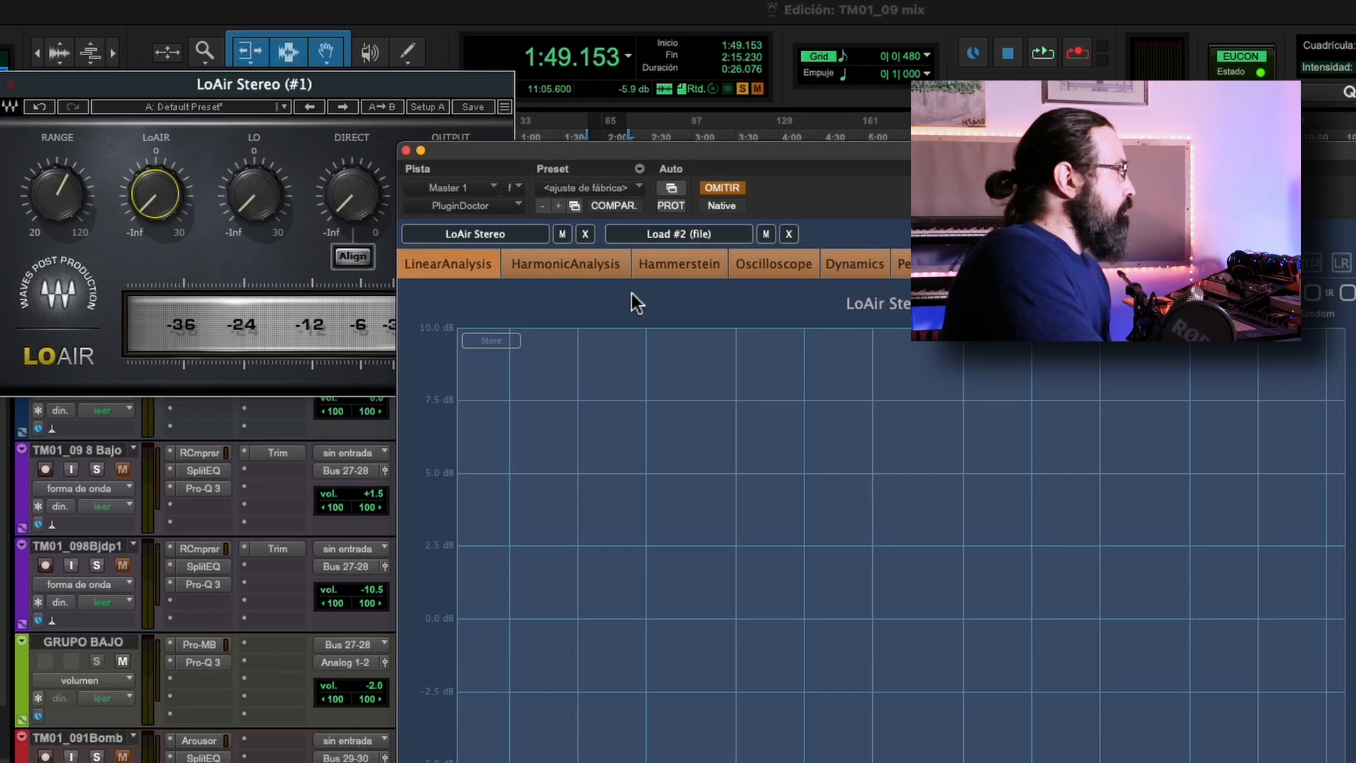
left_click(251, 207)
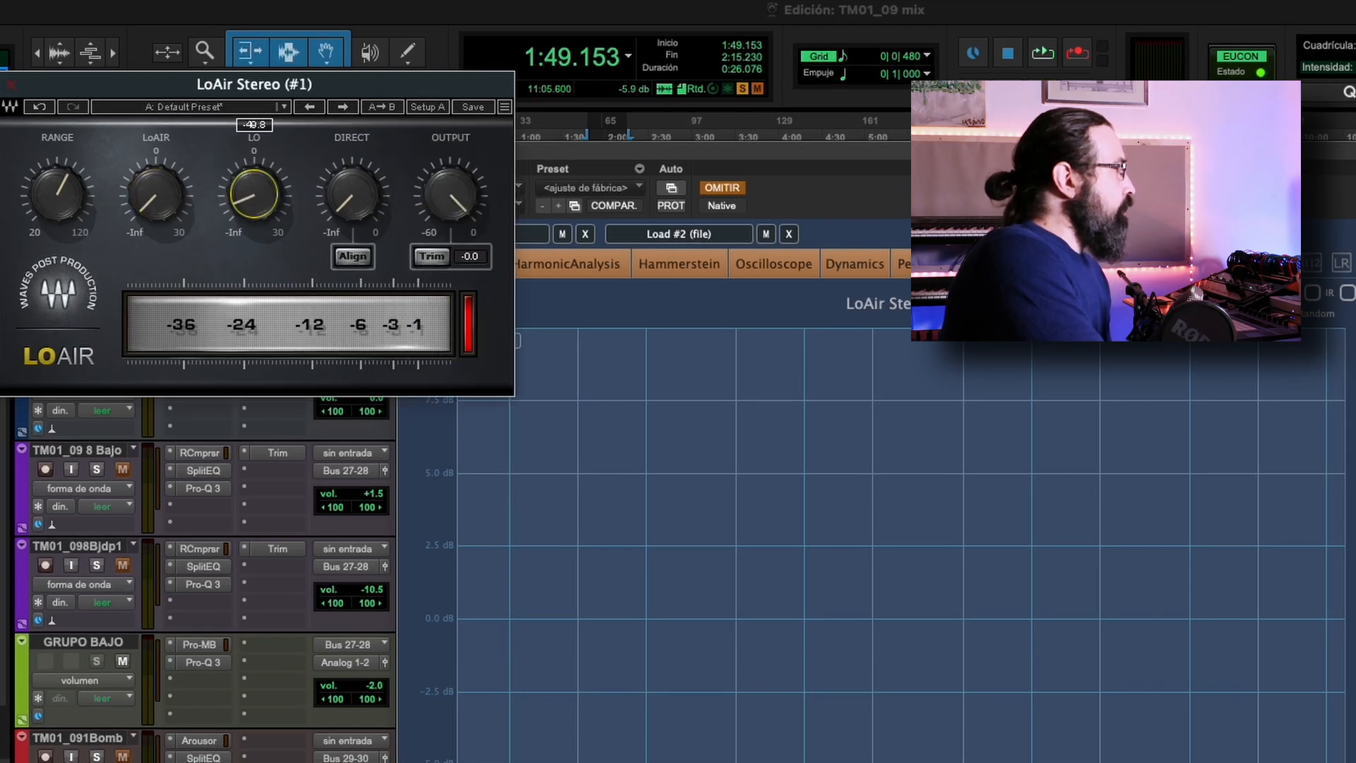
mouse_move(253, 194)
left_mouse_down()
mouse_move(253, 164)
mouse_move(251, 220)
mouse_move(251, 203)
left_mouse_up()
left_click(1317, 295)
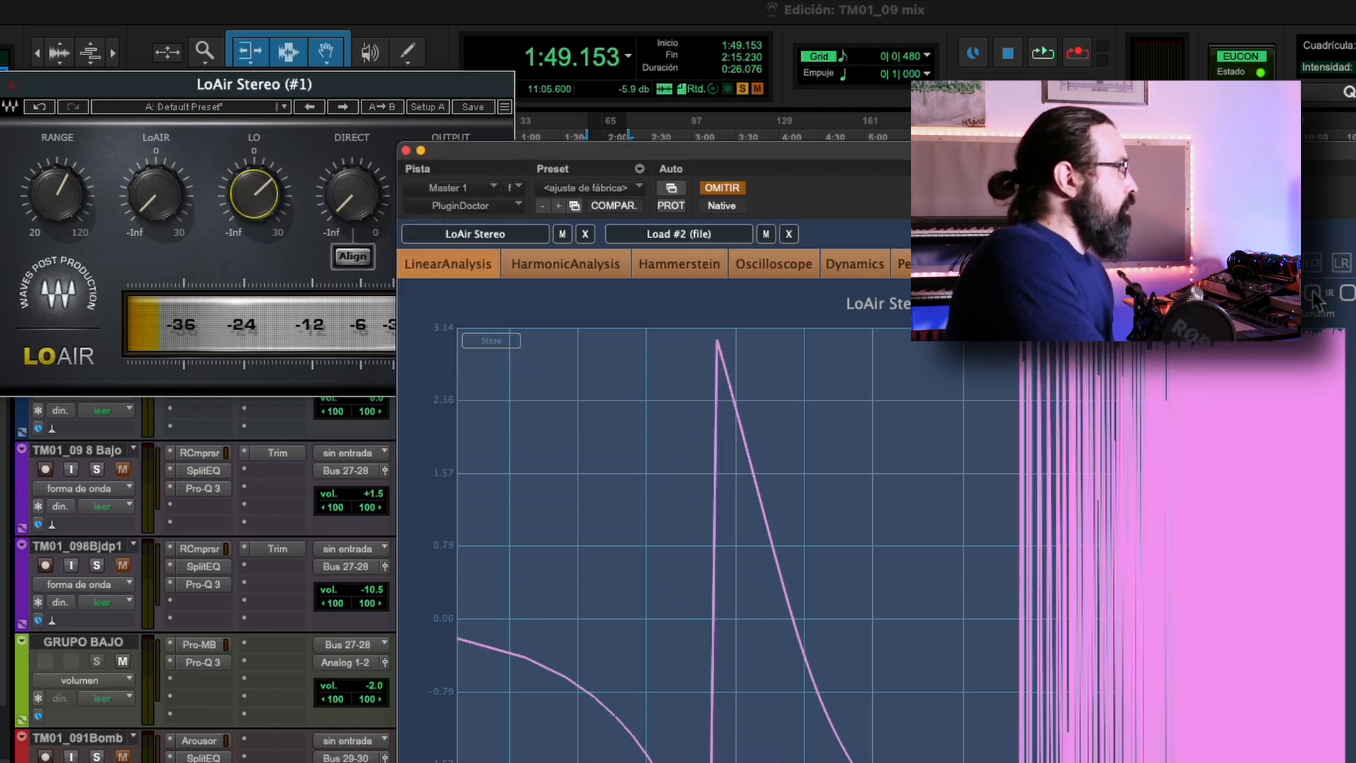
left_click_drag(273, 223, 263, 180)
left_click(713, 619)
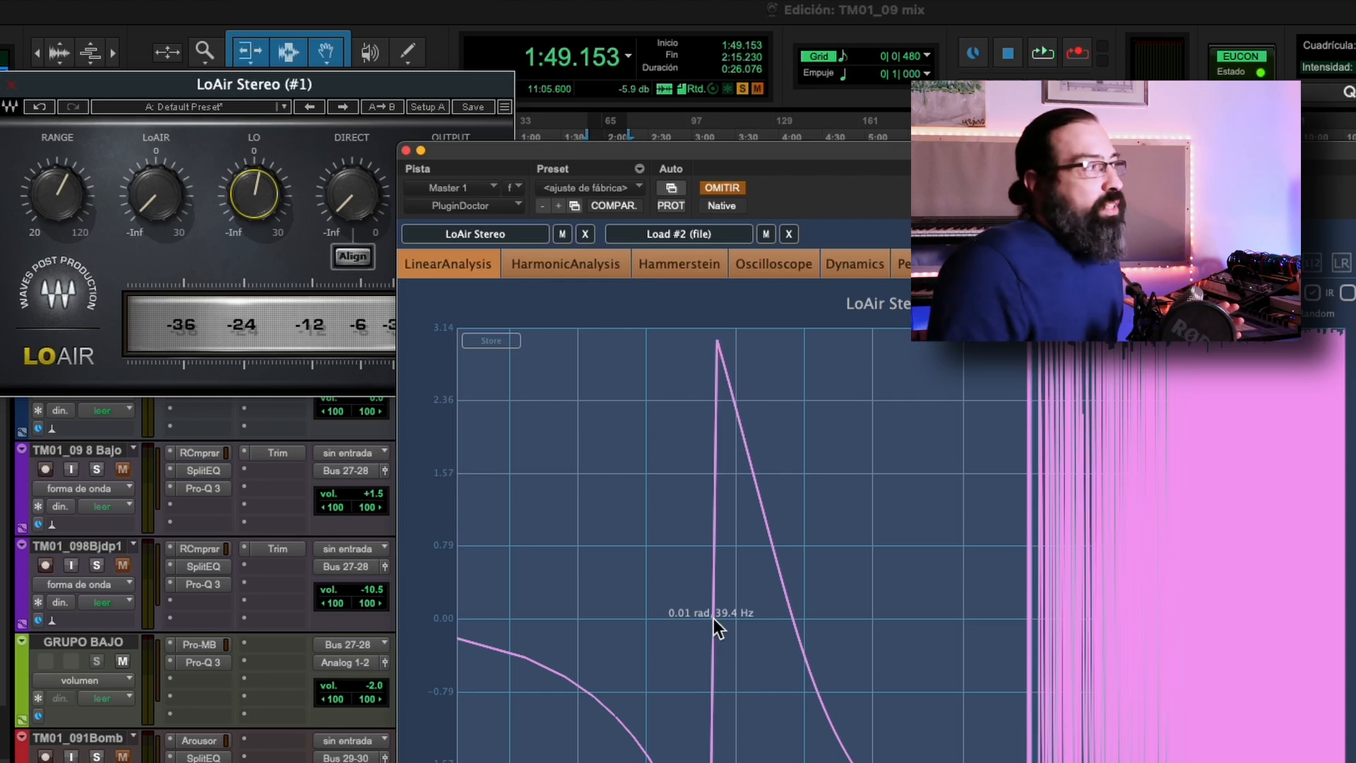
- Compare LoAir's phase response with Align on and off at a Direct level of 0.0, and return Direct to -Inf
left_click(354, 257)
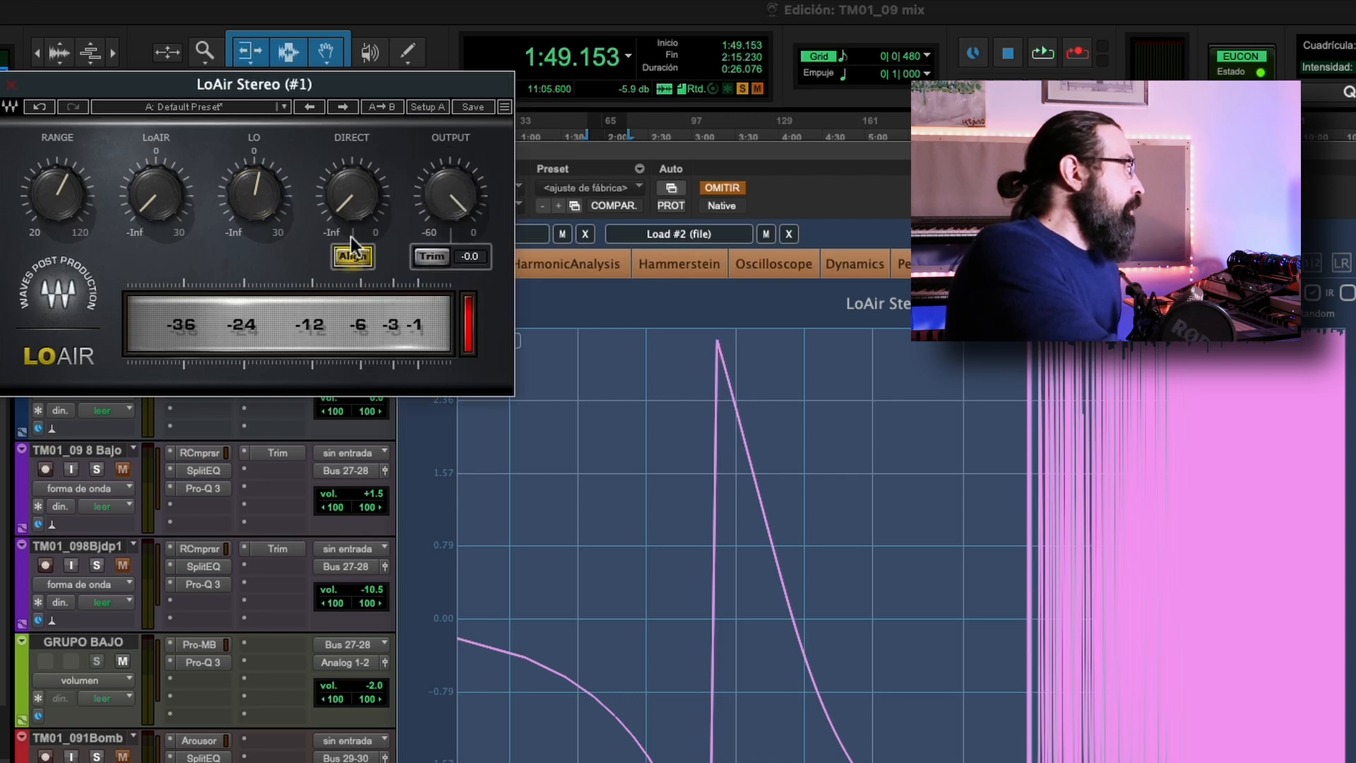
left_click_drag(356, 216, 357, 170)
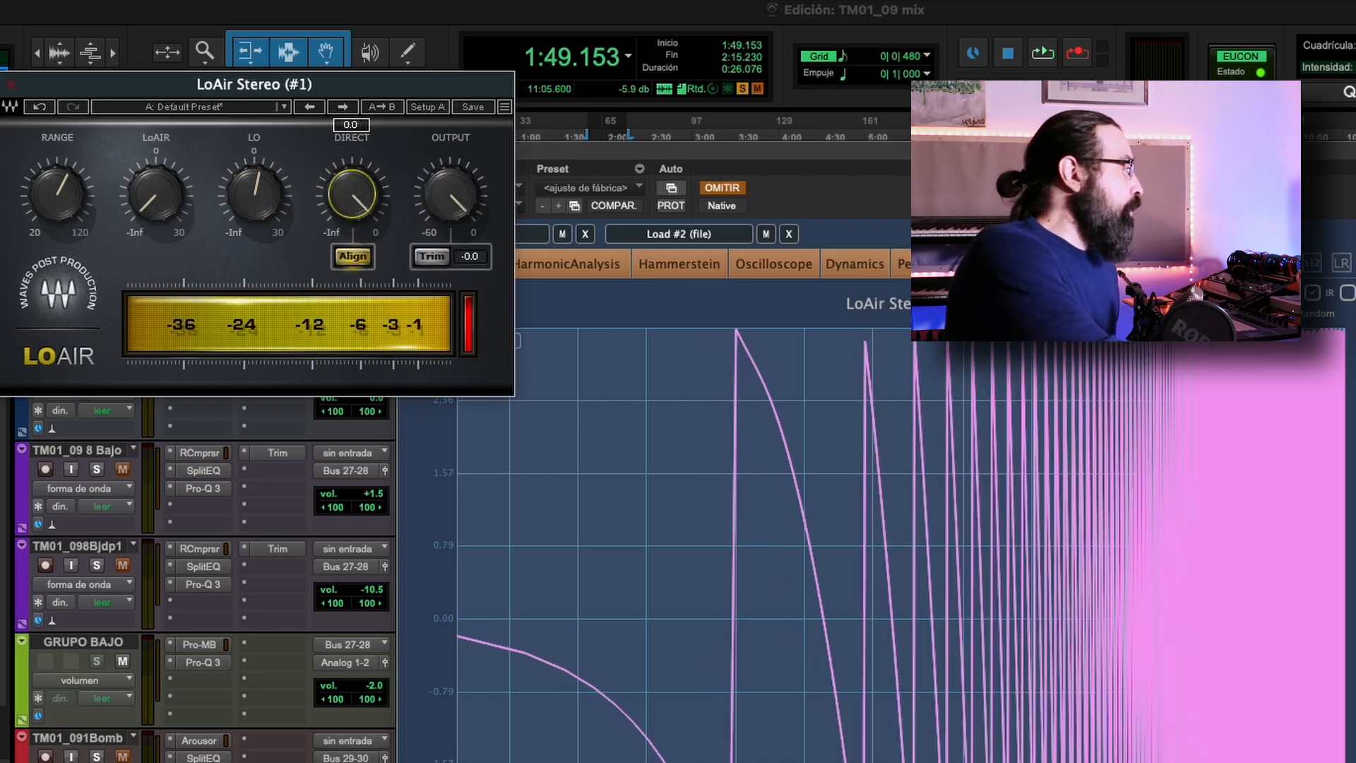
left_click(354, 260)
left_click(354, 258)
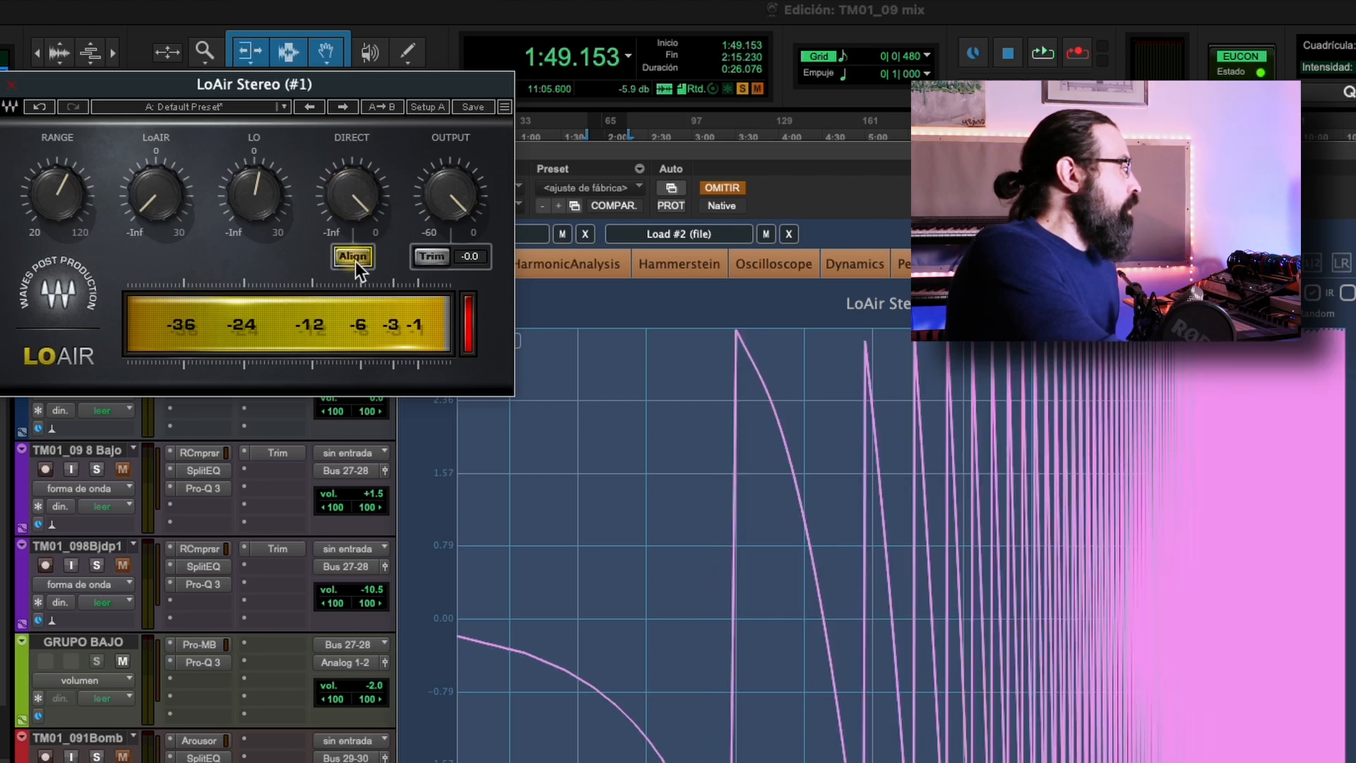
left_click(355, 259)
left_click(354, 259)
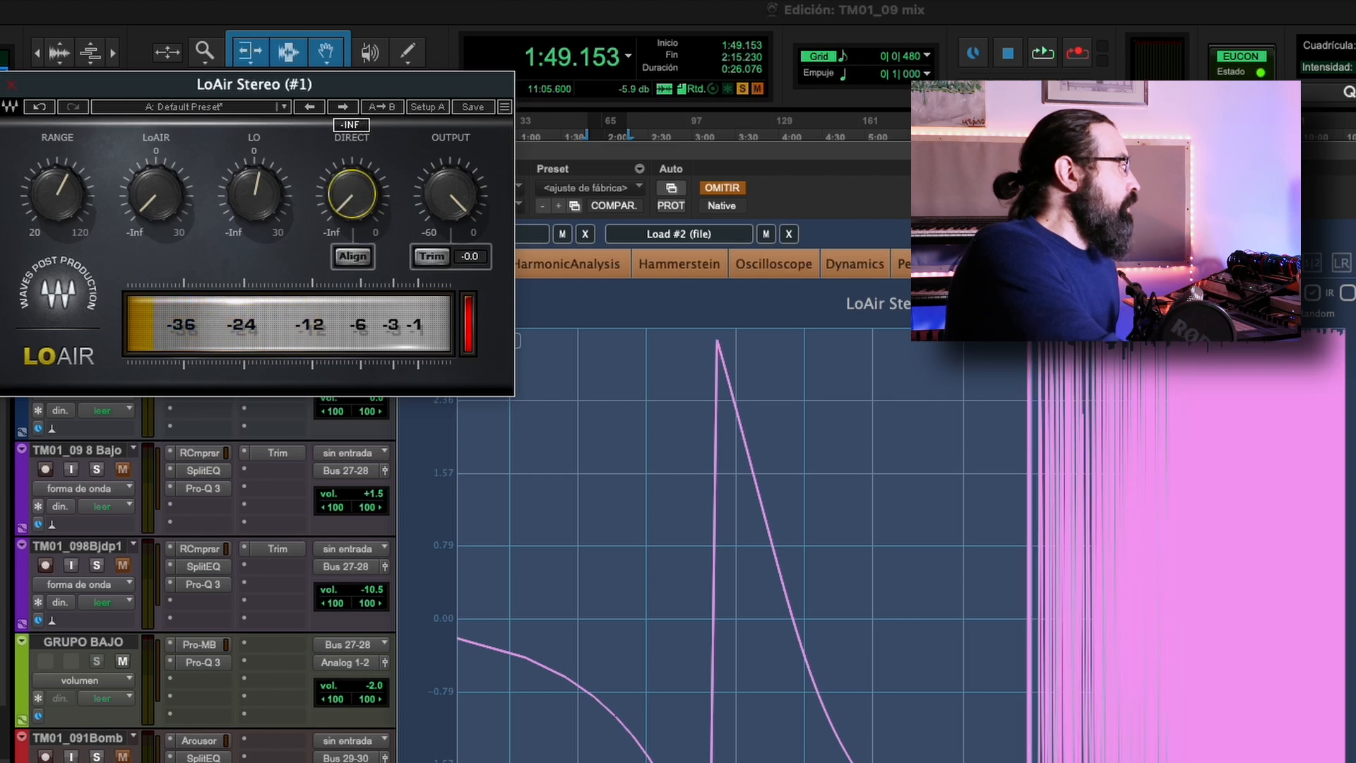
- Show LoAir's magnitude response in PluginDoctor, vary its LoAIR level to examine the low-frequency output, and close both plug-in windows
mouse_move(352, 194)
left_mouse_down()
mouse_move(352, 168)
mouse_move(352, 195)
left_mouse_up()
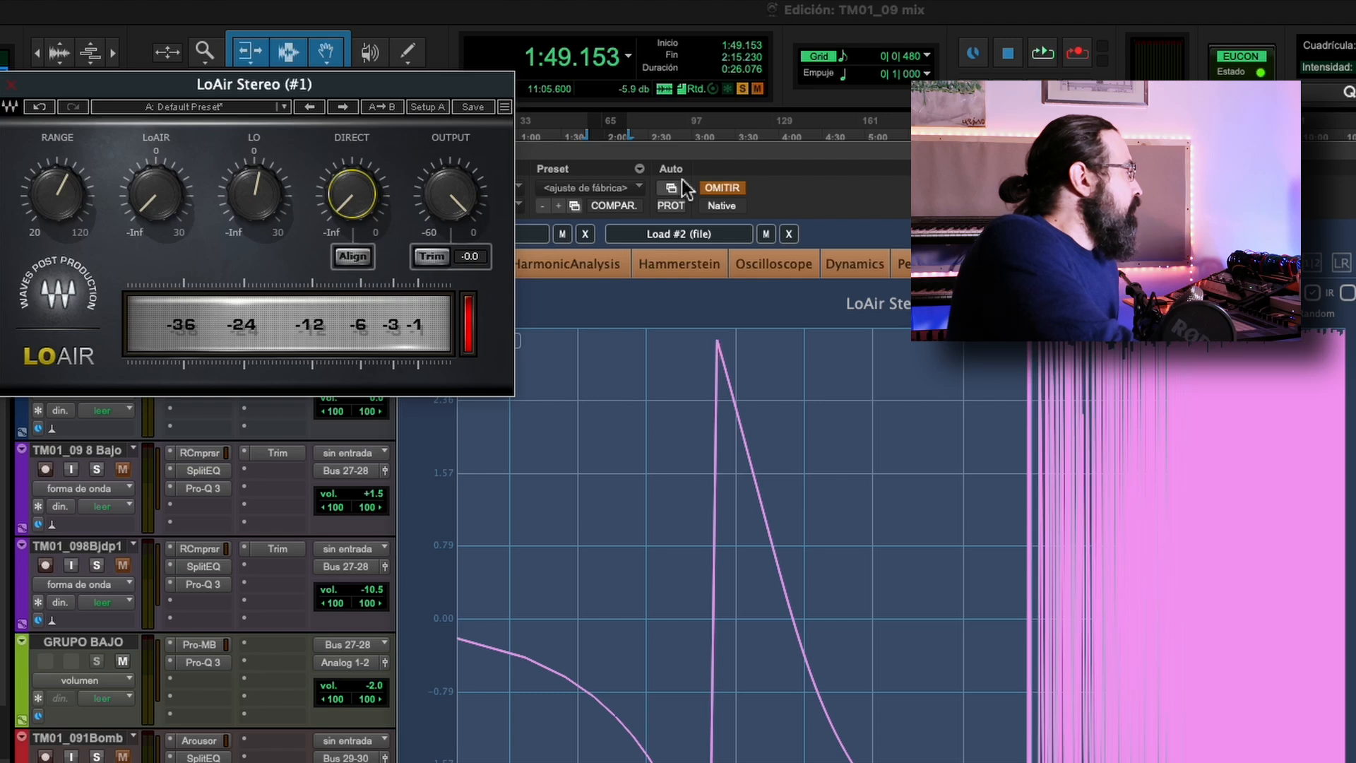
left_click_drag(155, 195, 155, 155)
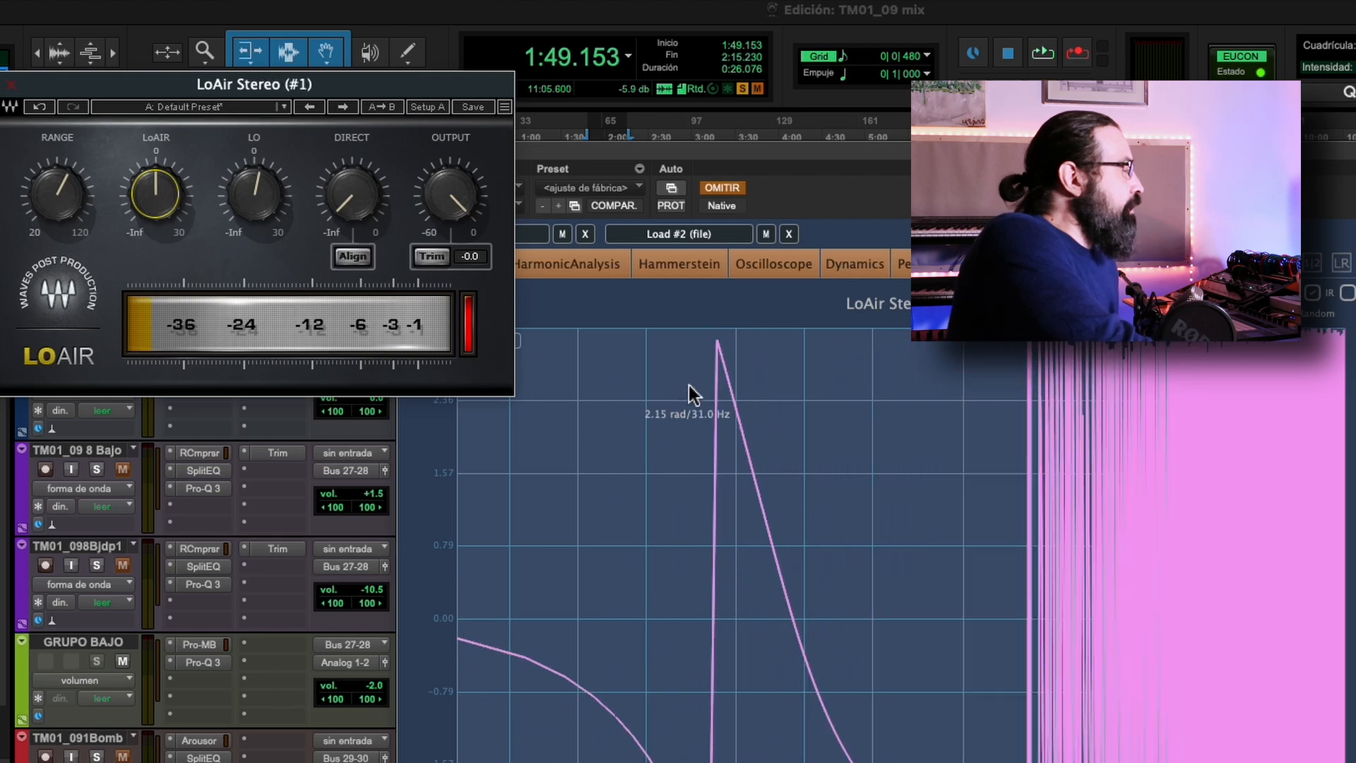
left_click(1312, 293)
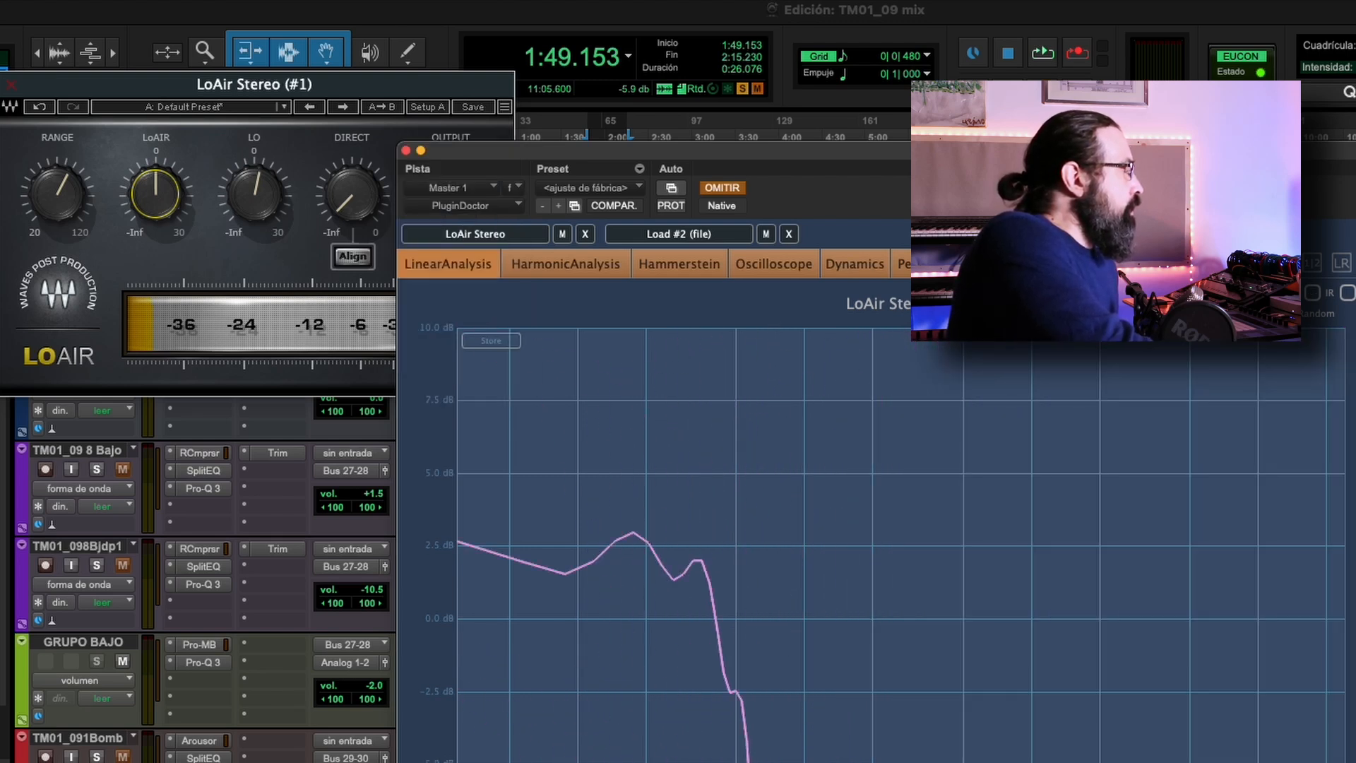
mouse_move(155, 195)
left_mouse_down()
mouse_move(155, 233)
mouse_move(164, 196)
left_mouse_up()
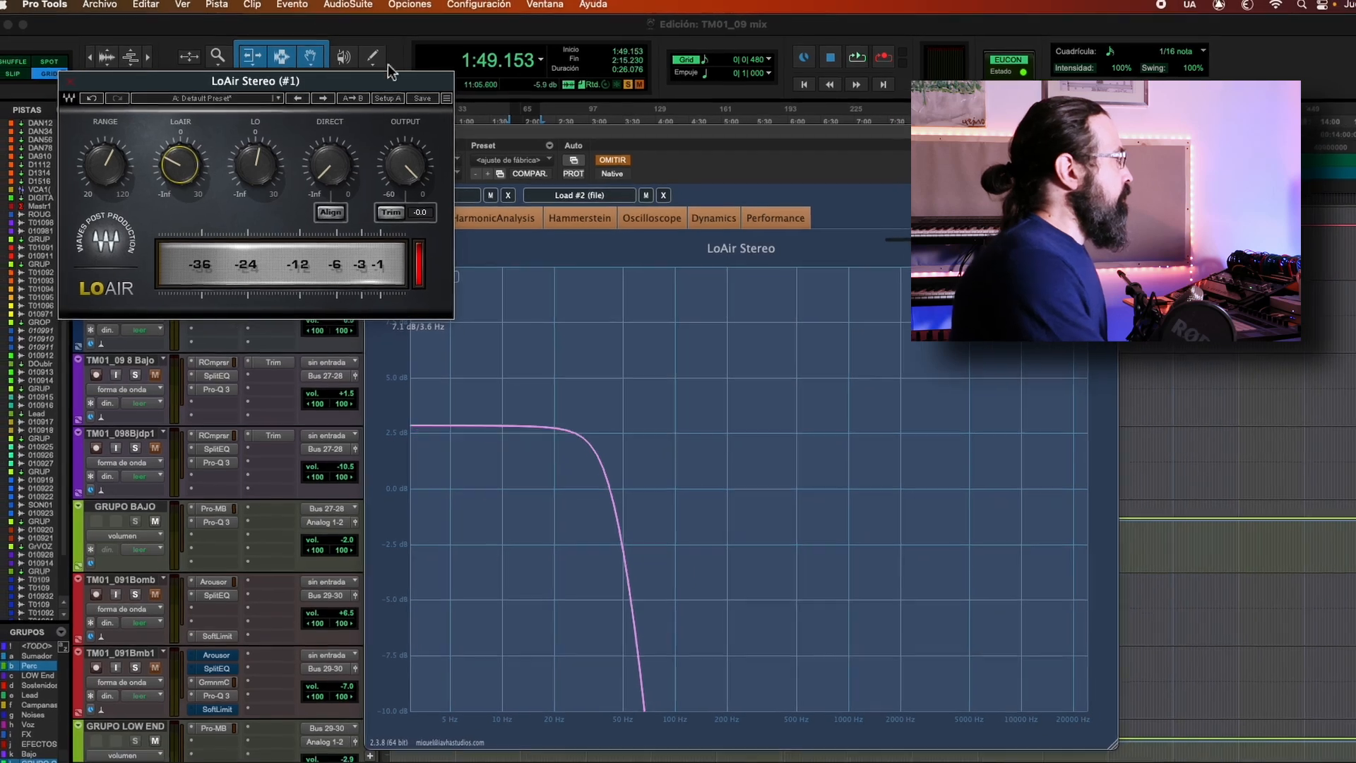
left_click(78, 80)
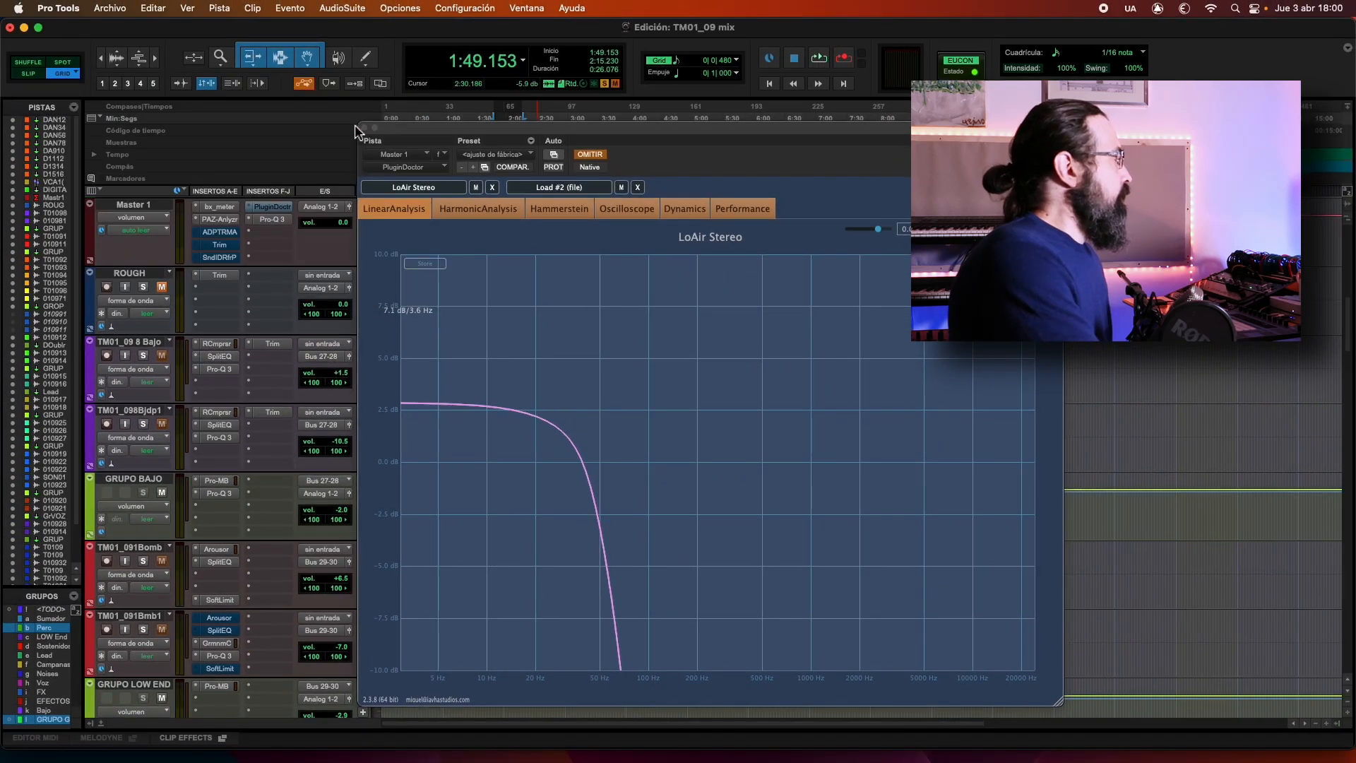
left_click(362, 126)
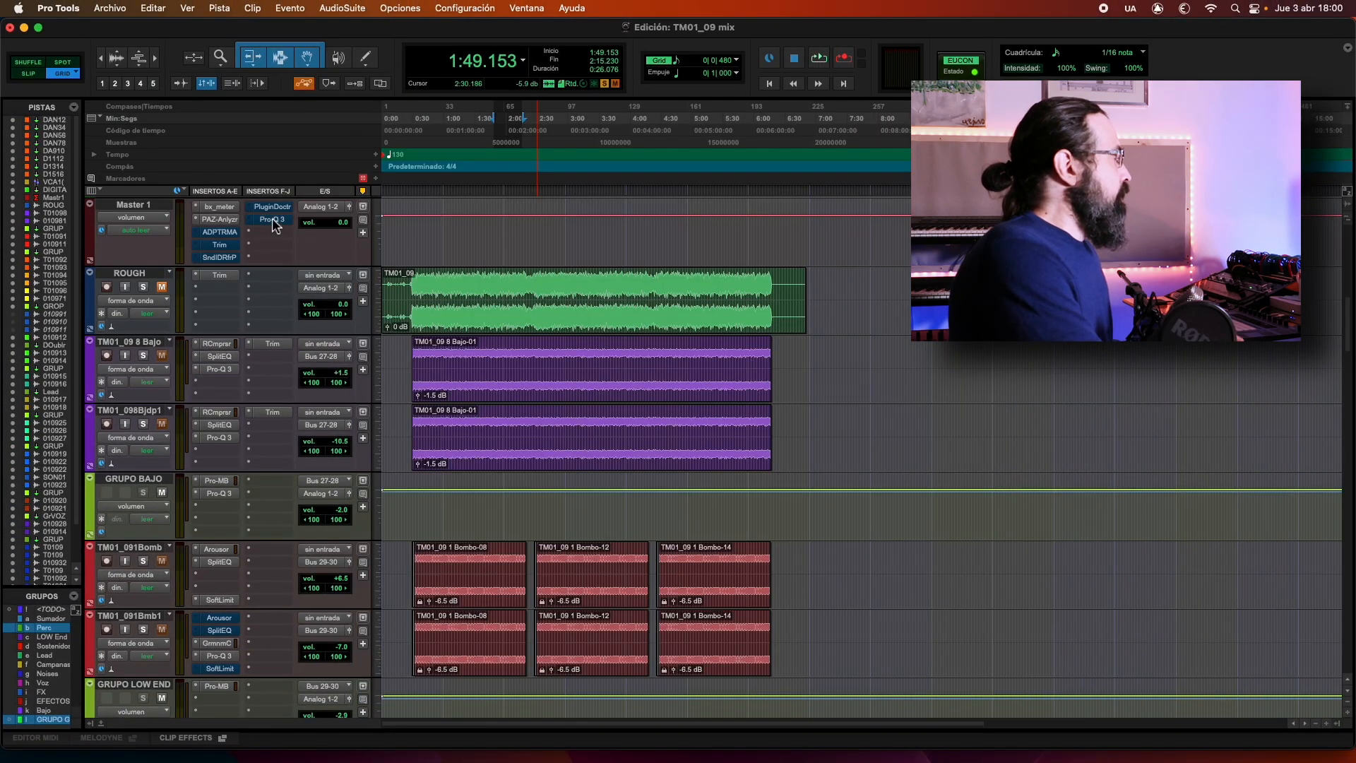
- Duplicate the TM01_09 8 Bajo track once, keeping all its data and placing the copy after the selected track
left_click(129, 341)
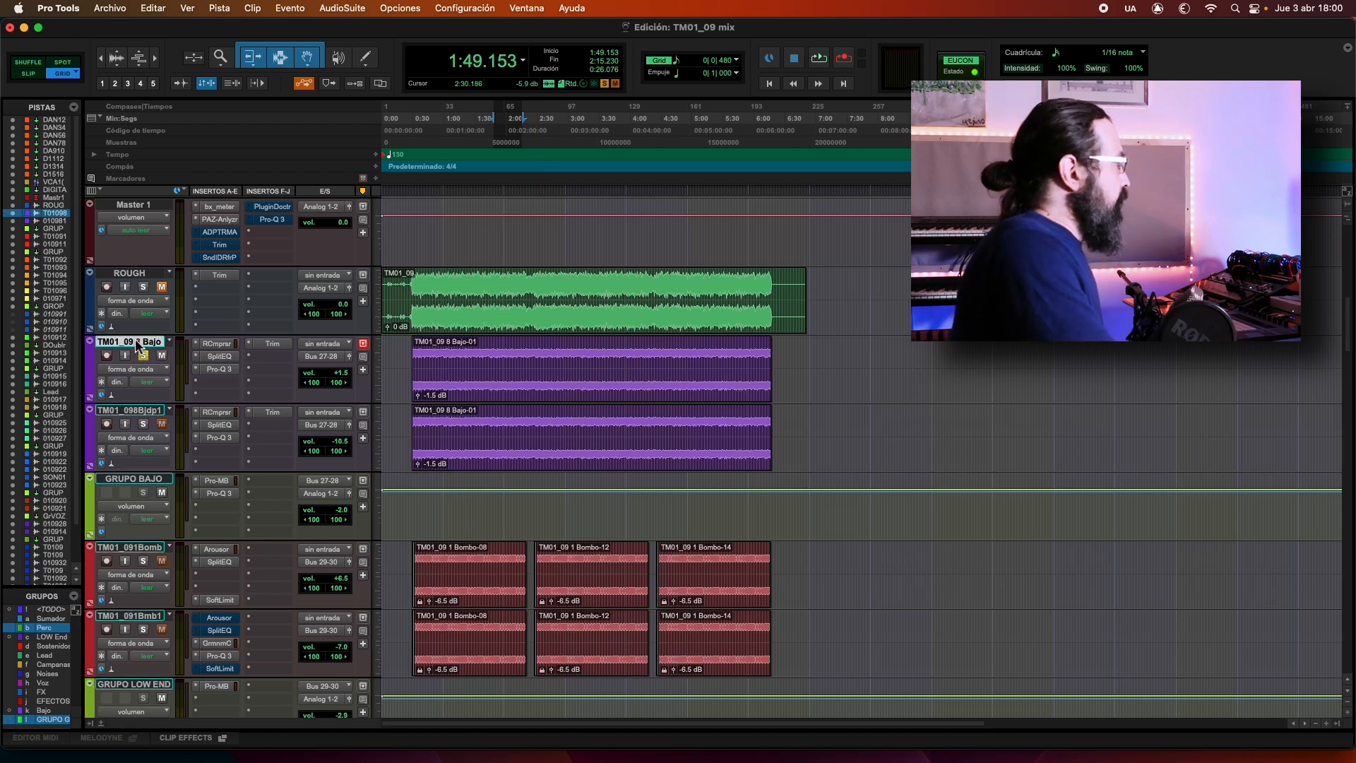
right_click(135, 346)
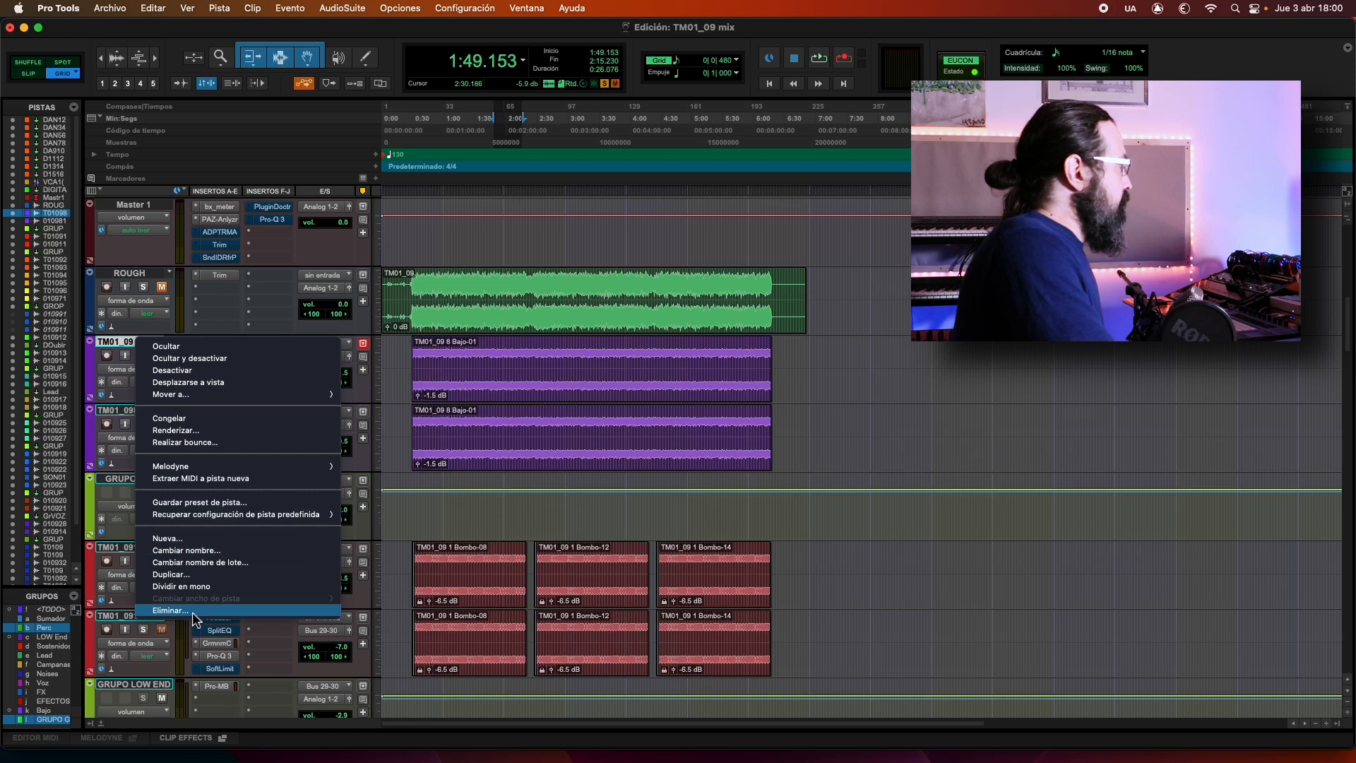
left_click(200, 575)
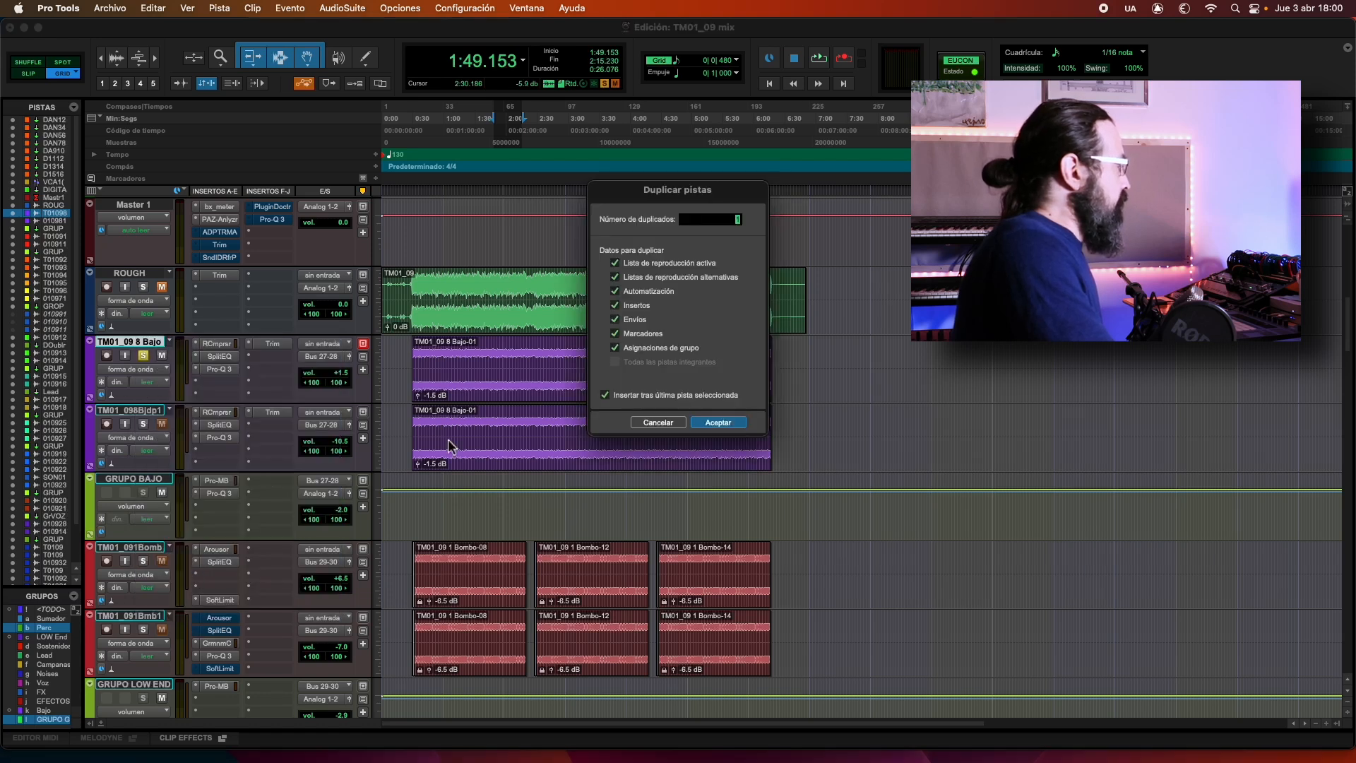
left_click(718, 423)
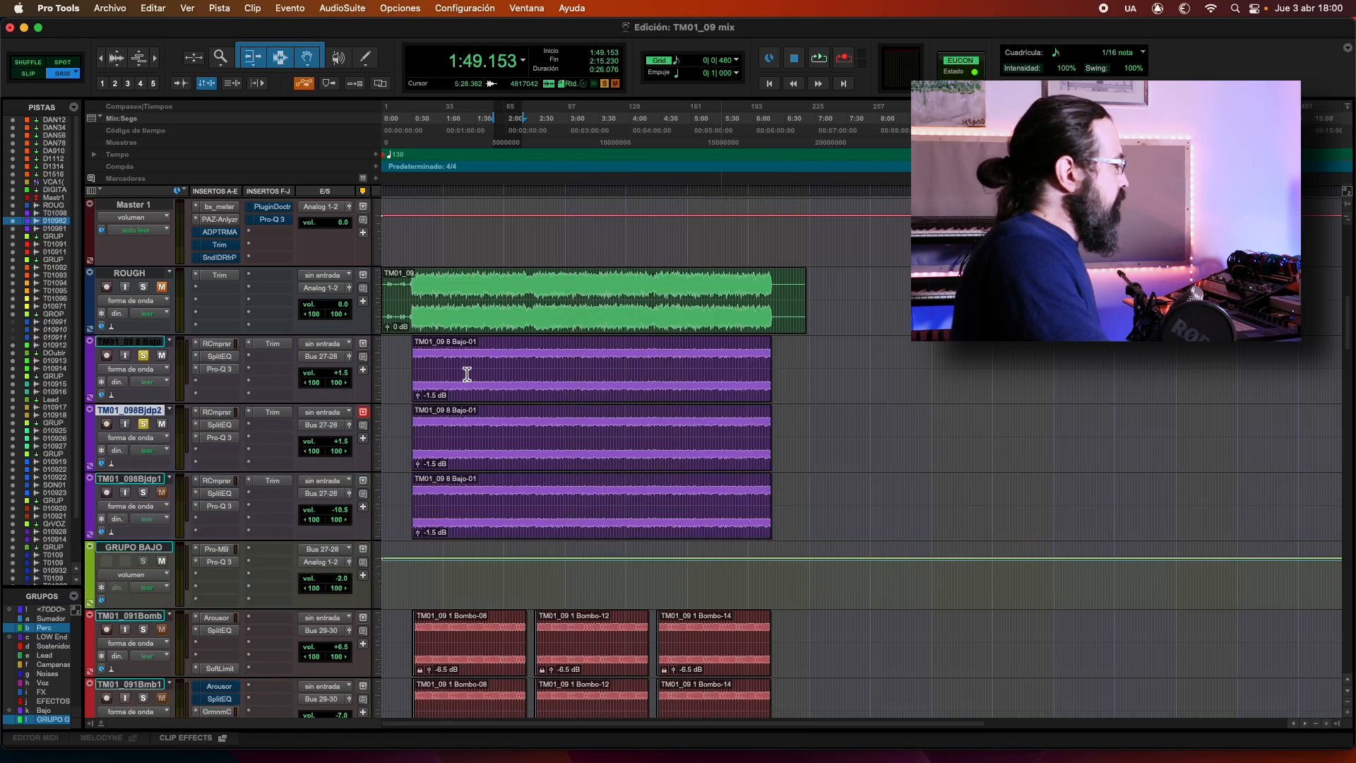
- Insert LoAir (estéreo) after Trim on the new TM01_098Bjdp2 duplicate track
left_click(281, 432)
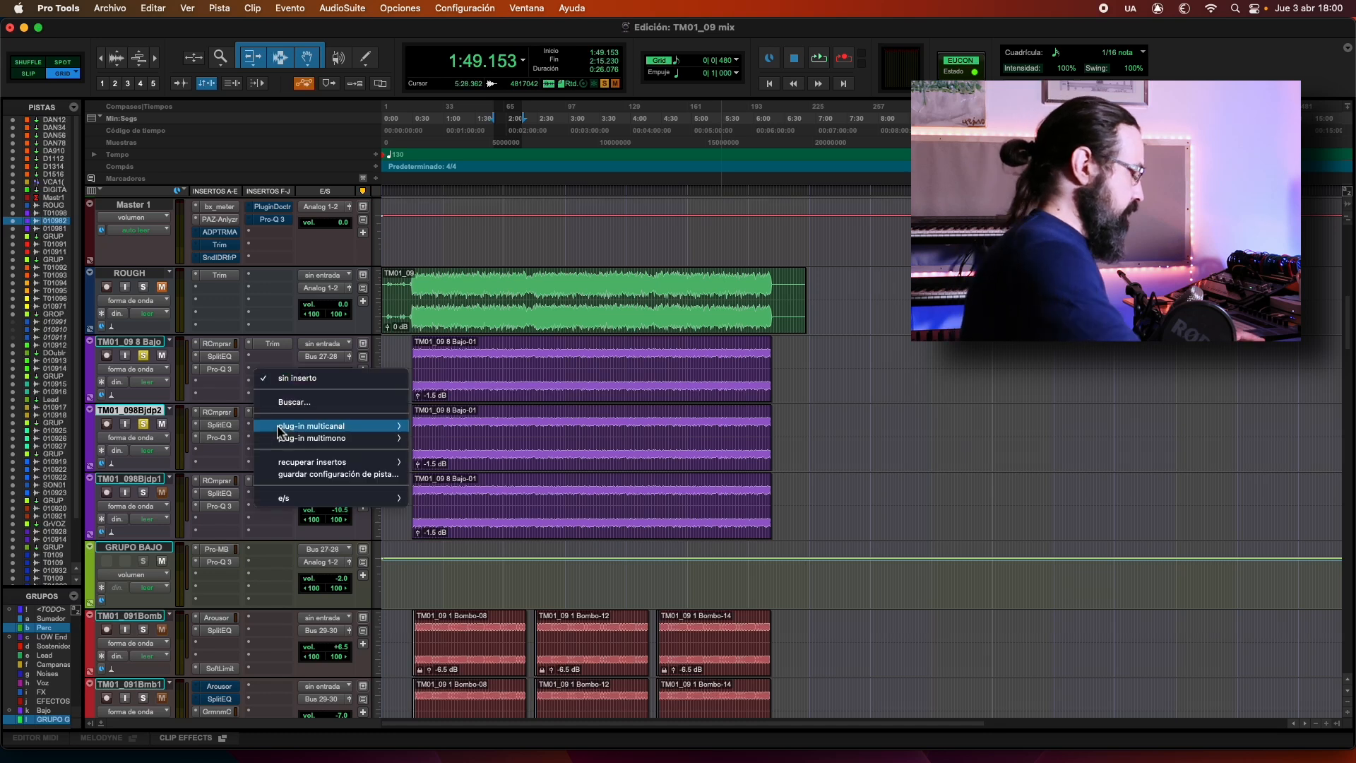
left_click(295, 402)
type("loair")
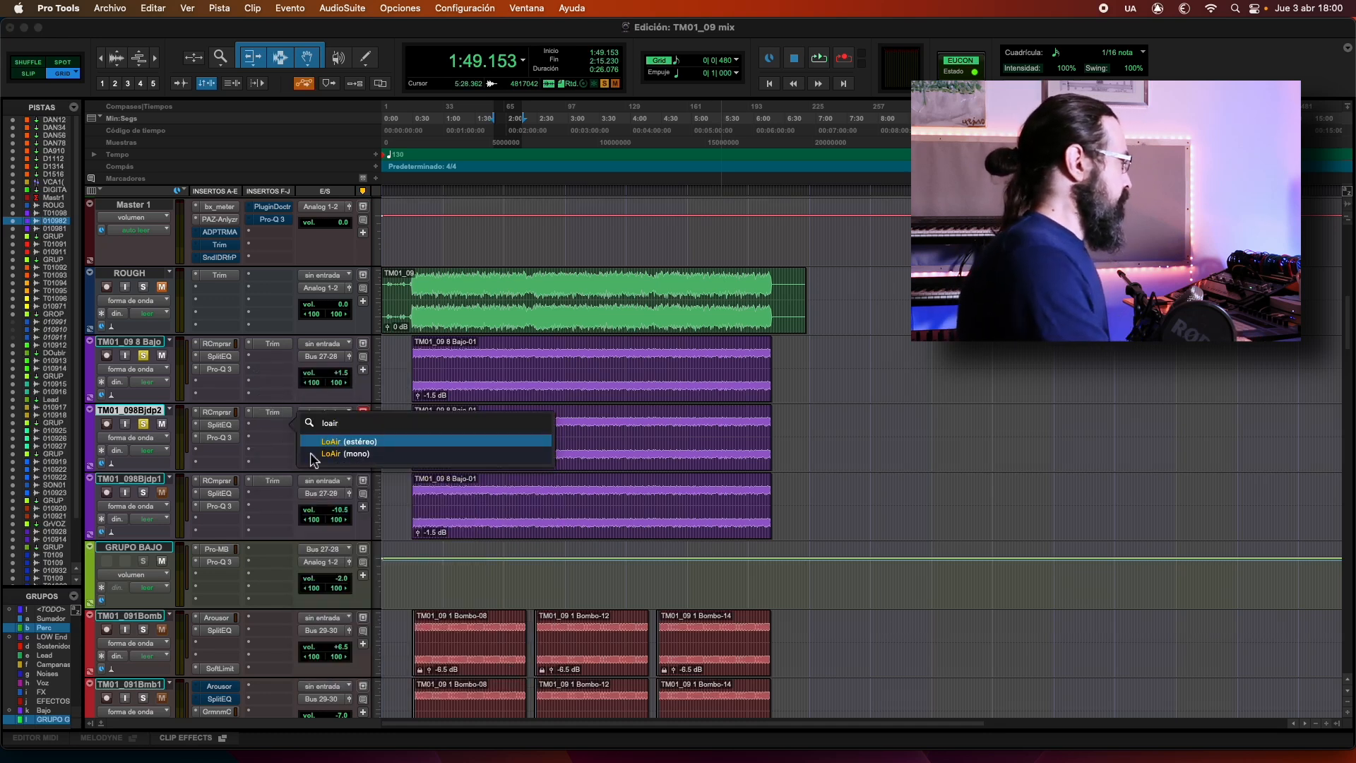
key("Return")
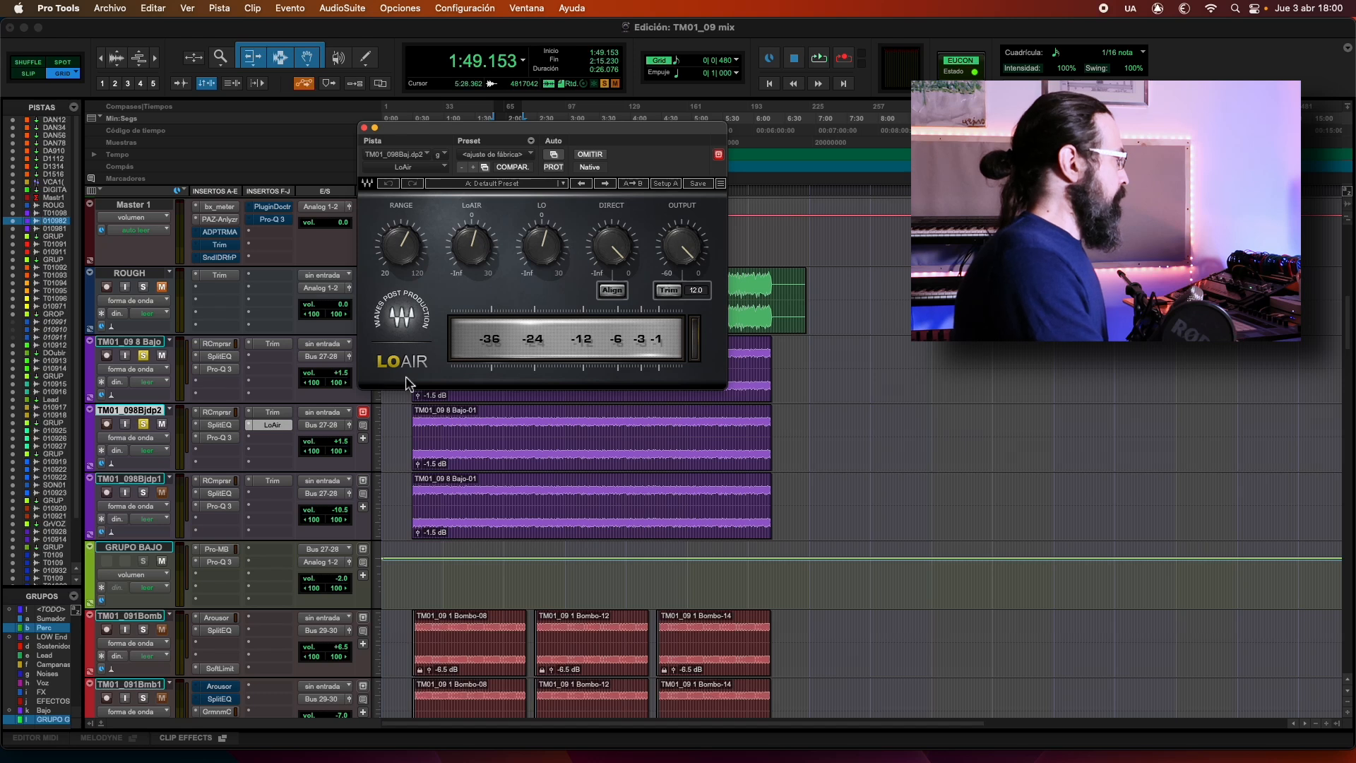
- Unsolo the original bass and play the 1:34.846 to 2:41.769 selection with only the TM01_098Bjdp2 duplicate soloed
left_click(143, 356)
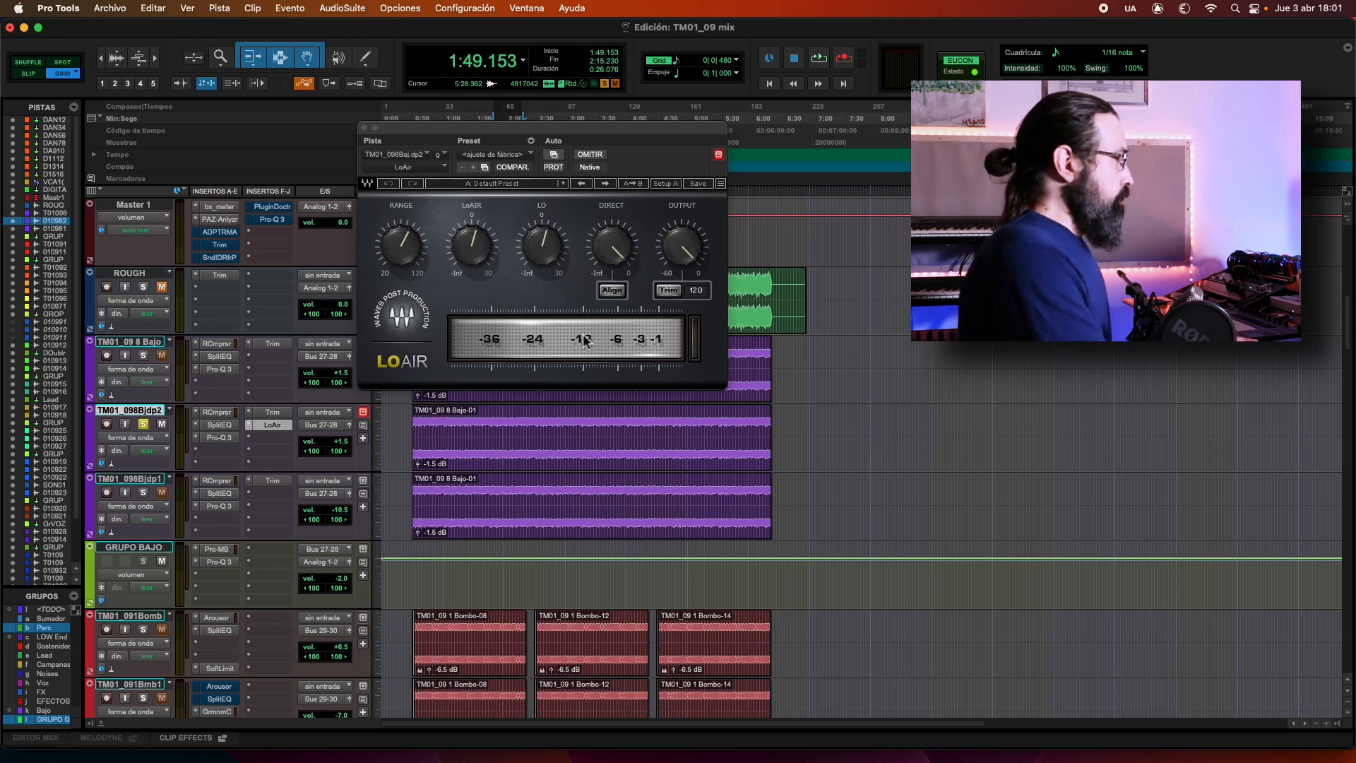
left_click_drag(480, 432, 549, 427)
key("space")
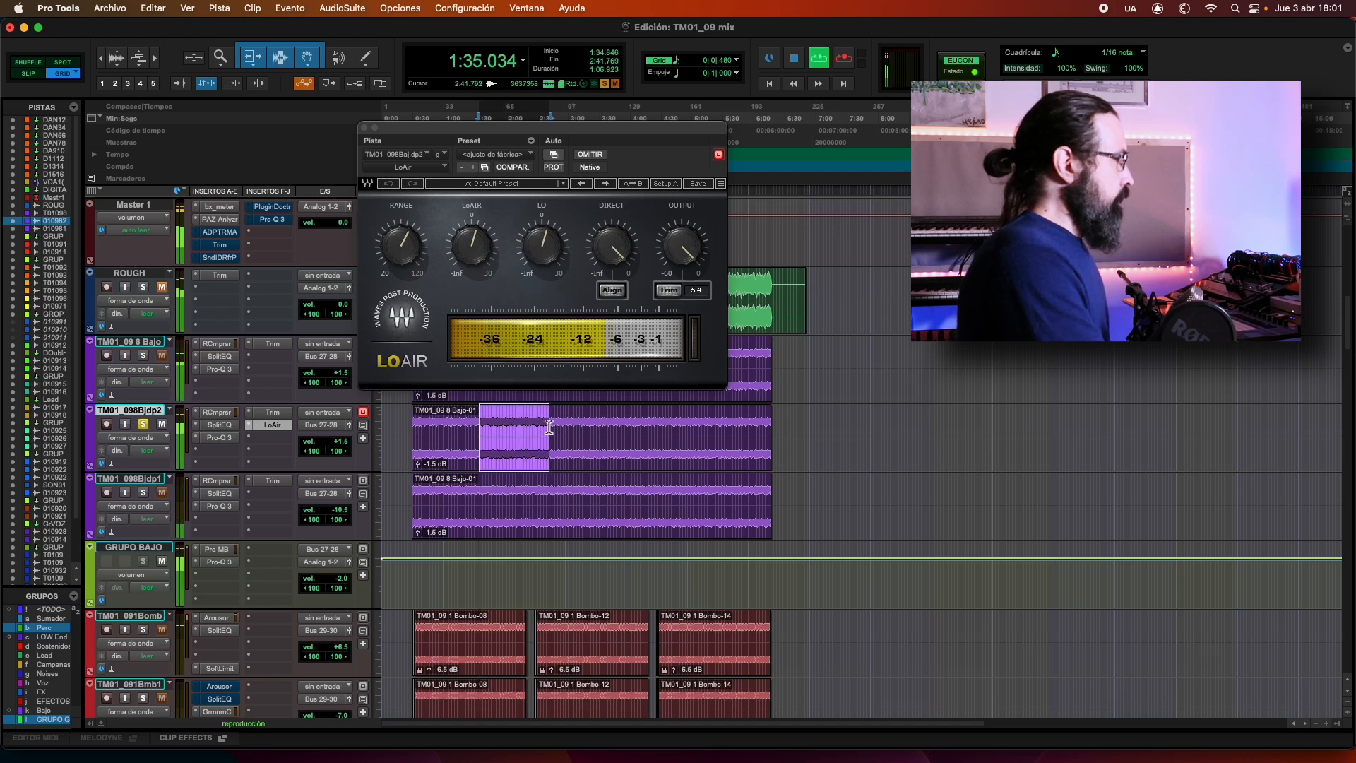
- Lower the Direct and LoAIR levels to -Inf in the duplicate bass track's LoAir during playback
left_click(614, 252)
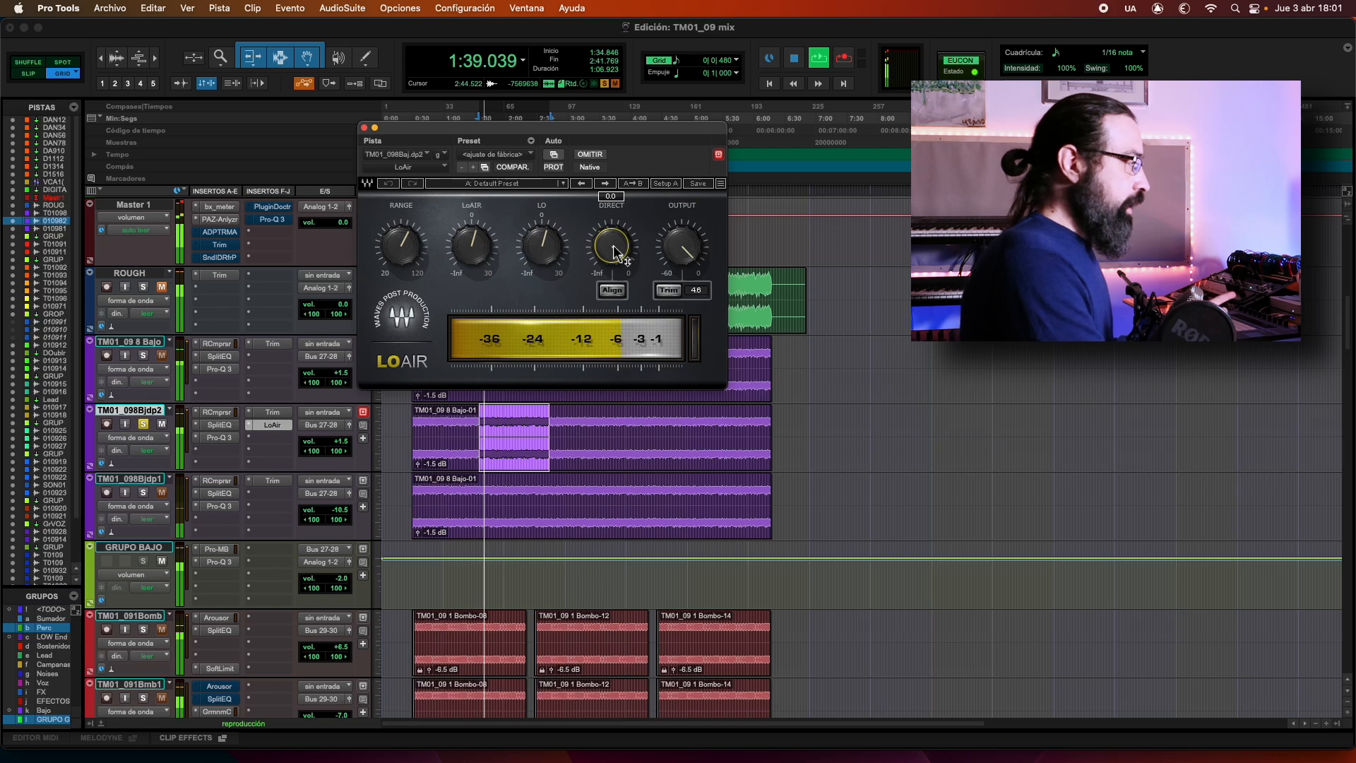
left_click_drag(611, 245, 612, 296)
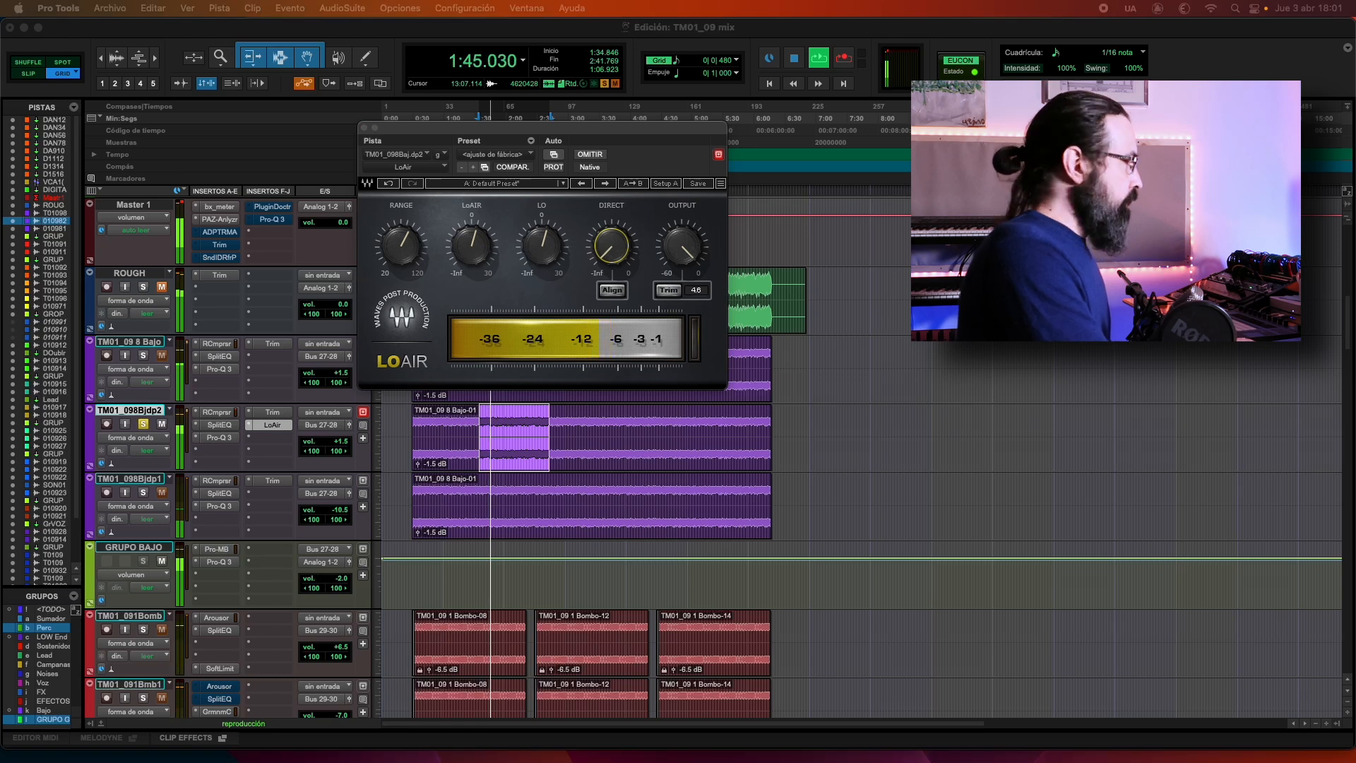
left_click(472, 236)
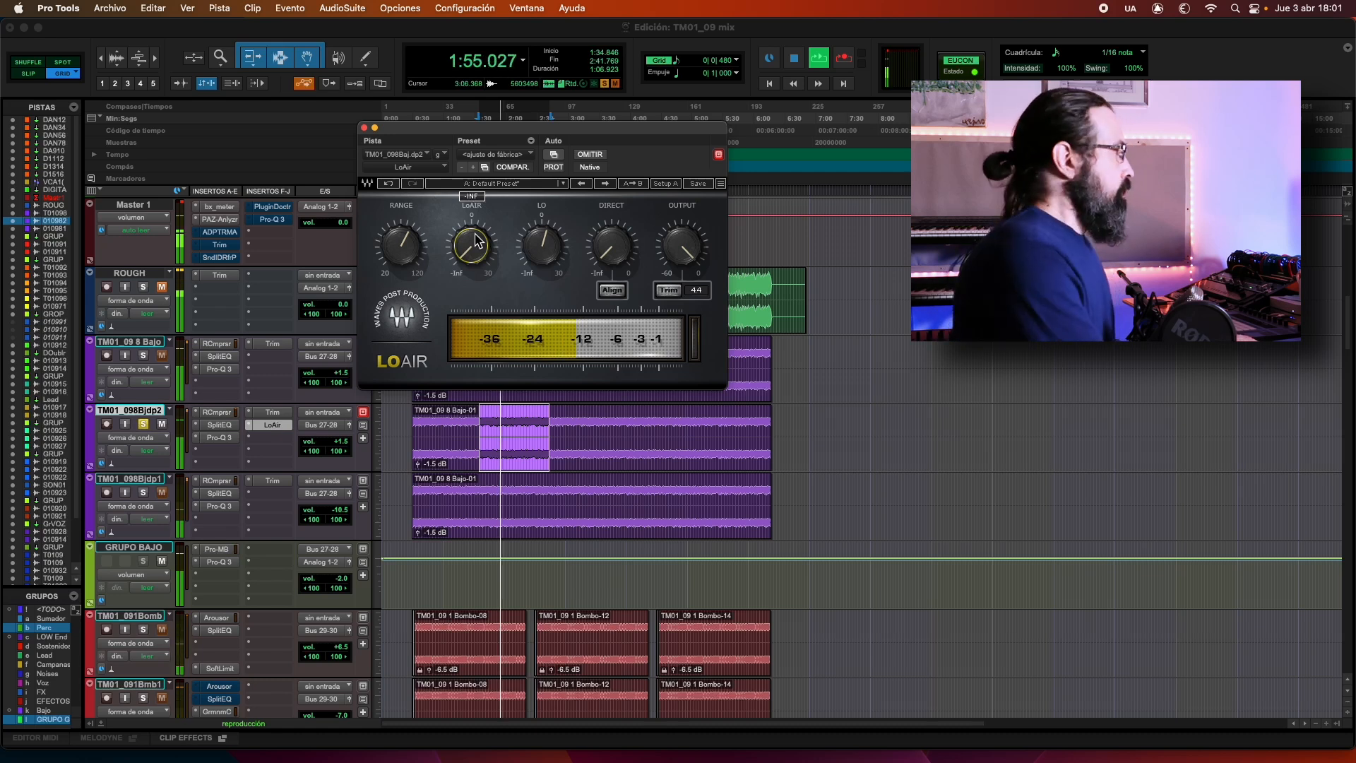
- Compare the soloed original bass with and without the LoAir duplicate, raising LoAIR to -4.0, and stop playback
left_click(144, 357)
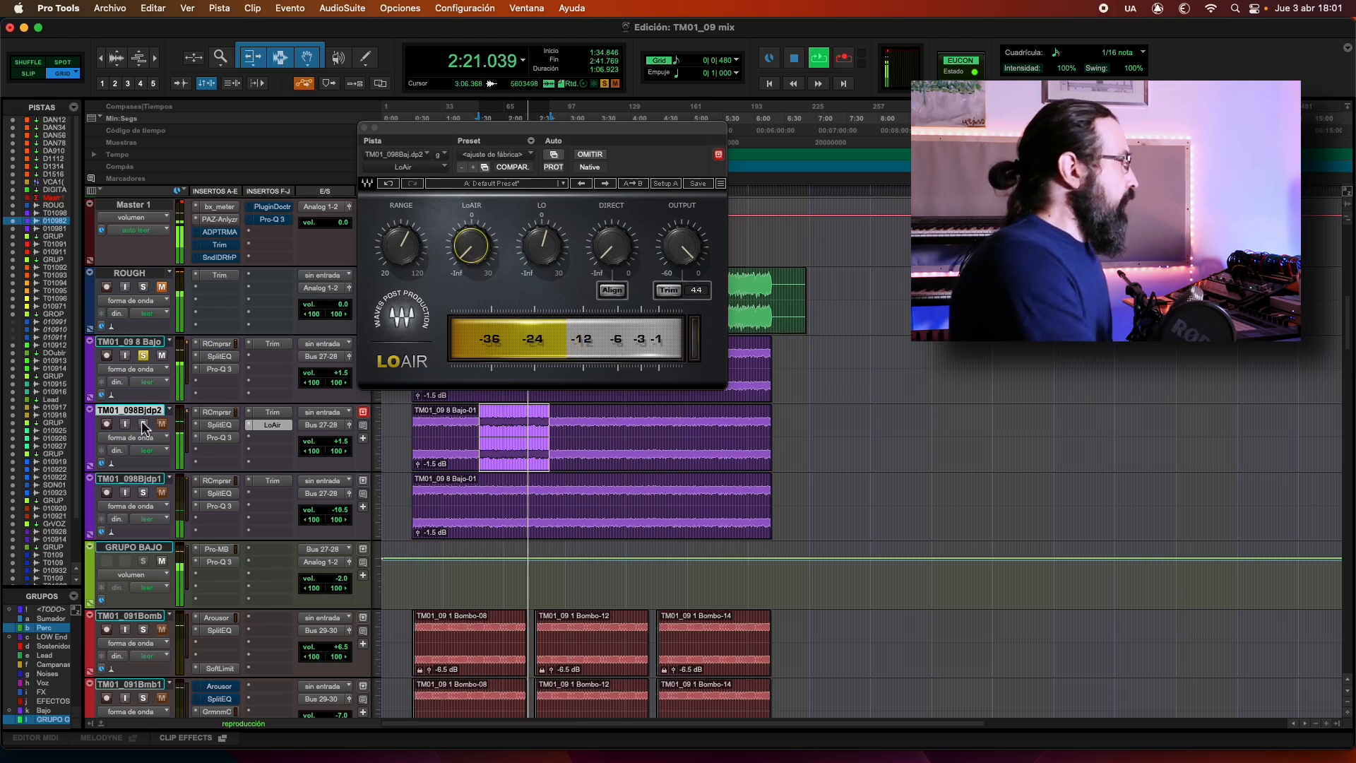
left_click(485, 263)
left_click_drag(462, 263, 463, 240)
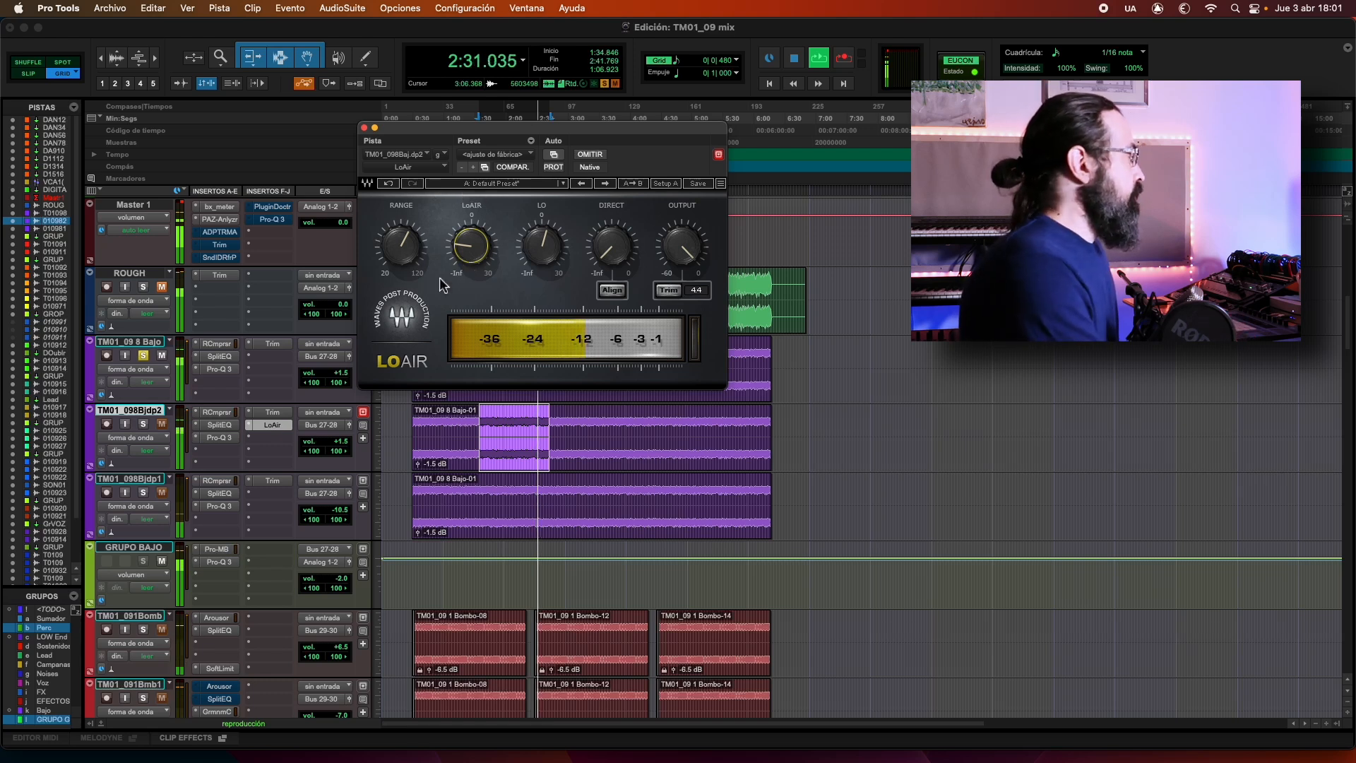
left_click(145, 424)
mouse_move(471, 258)
left_mouse_down()
mouse_move(471, 229)
mouse_move(466, 254)
left_mouse_up()
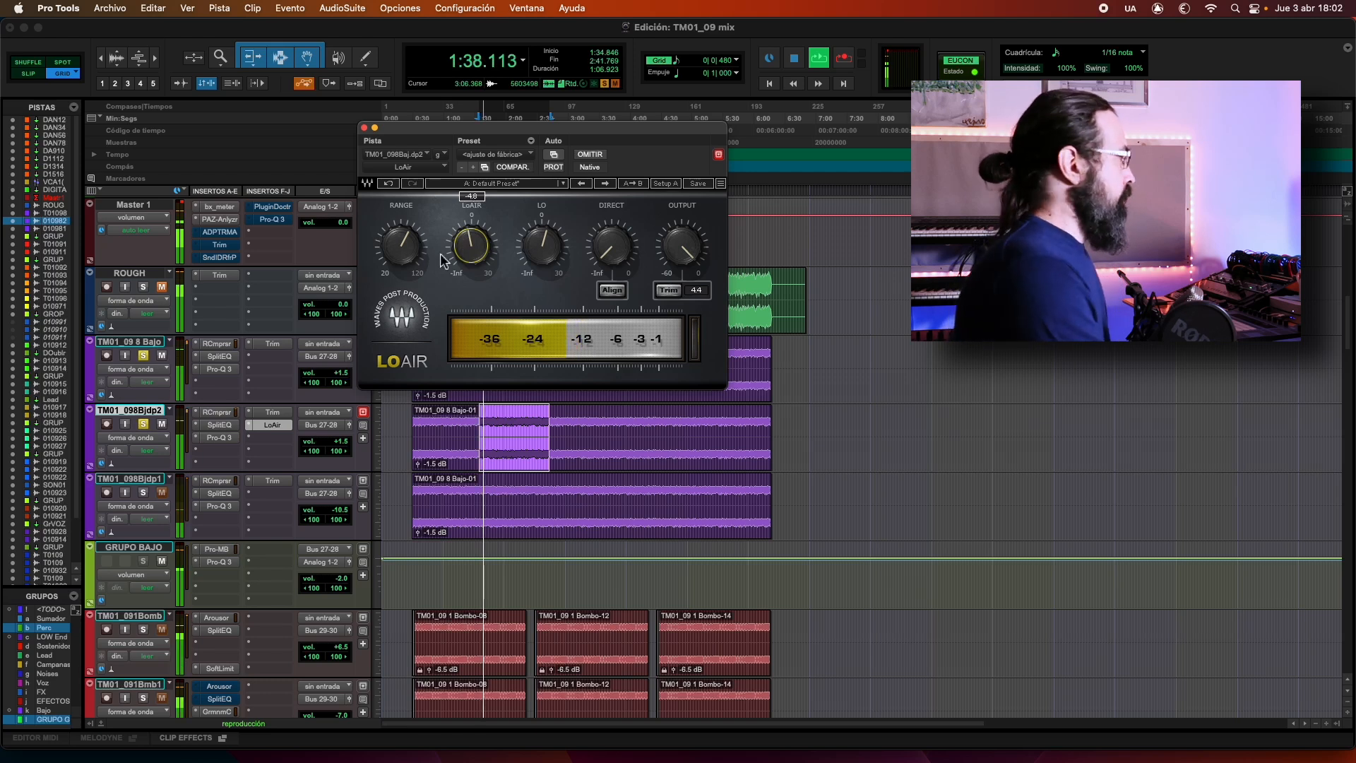
left_click(144, 424)
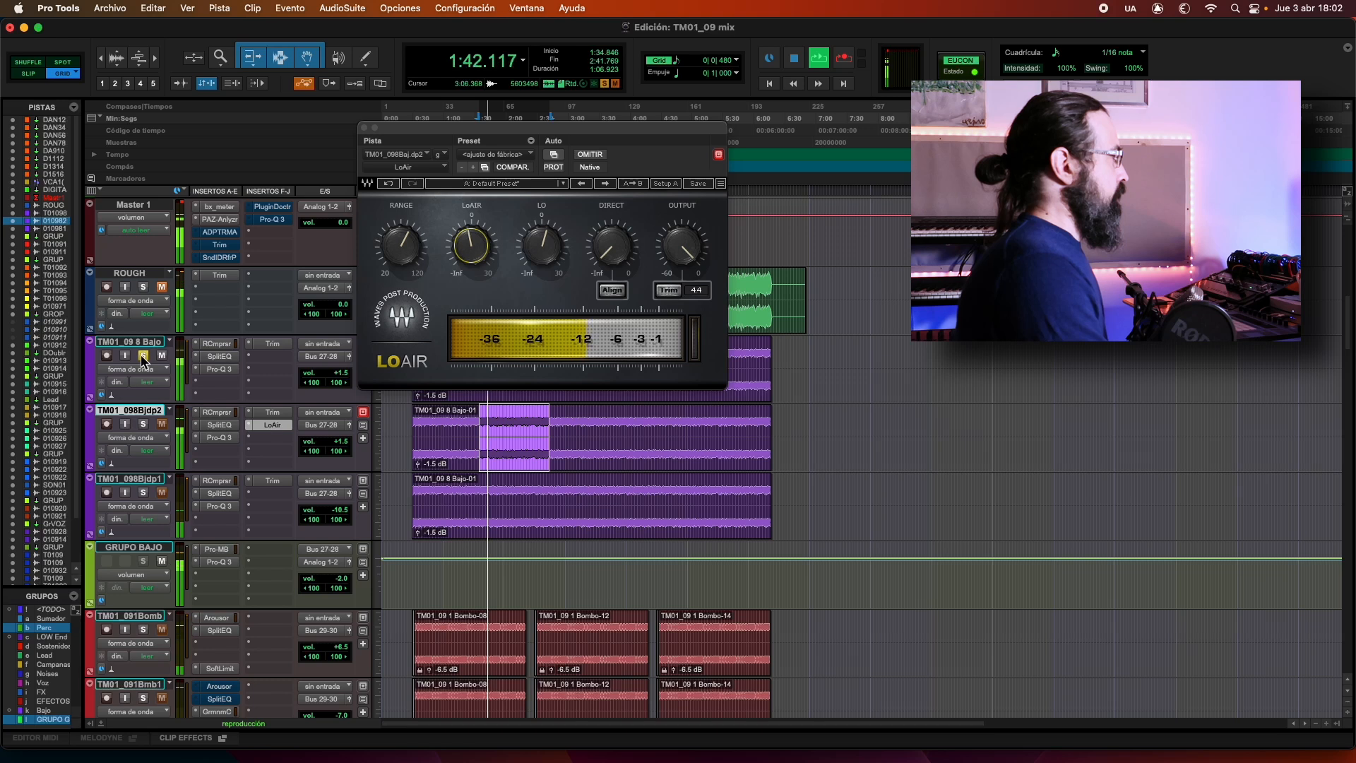
key("space")
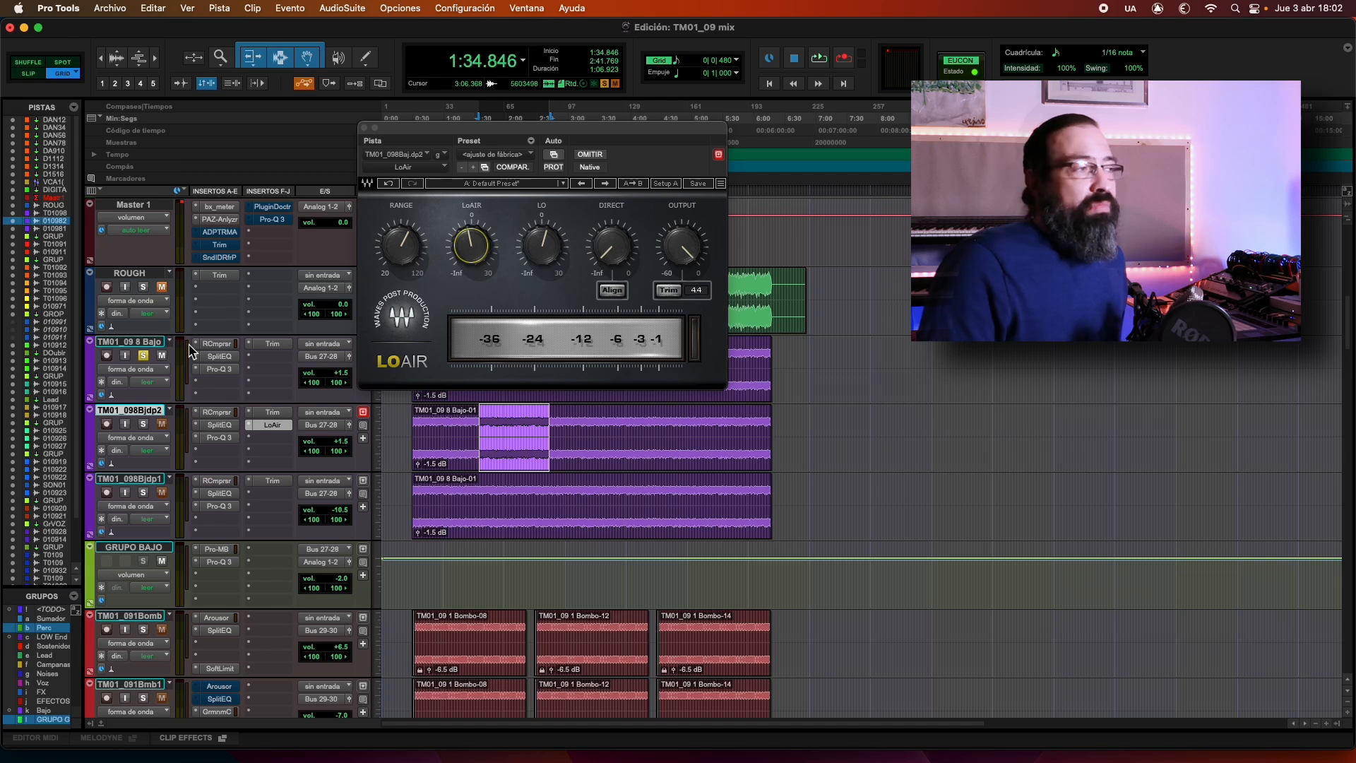
- Close LoAir, reopen PluginDoctor on Master 1 and load Vitamin Stereo in place of LoAir Stereo
left_click(365, 128)
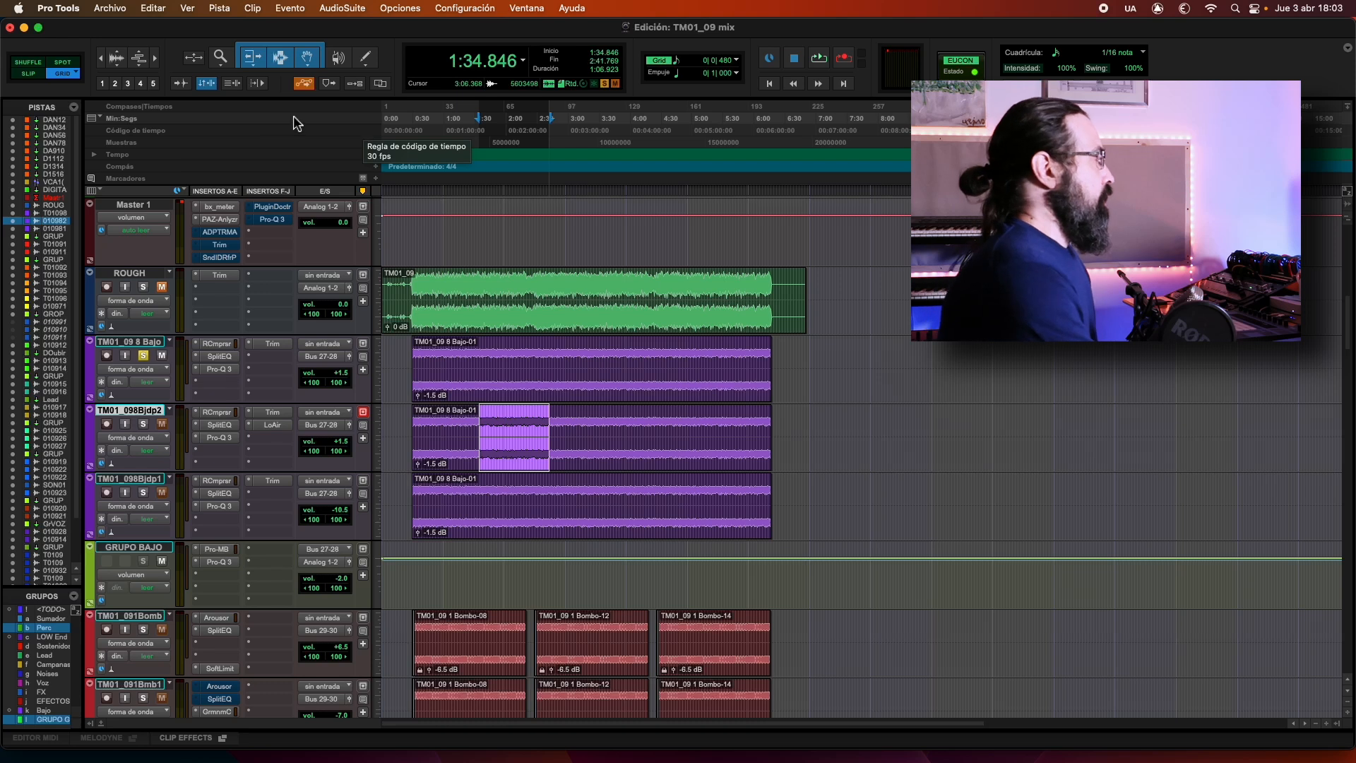
left_click(273, 207)
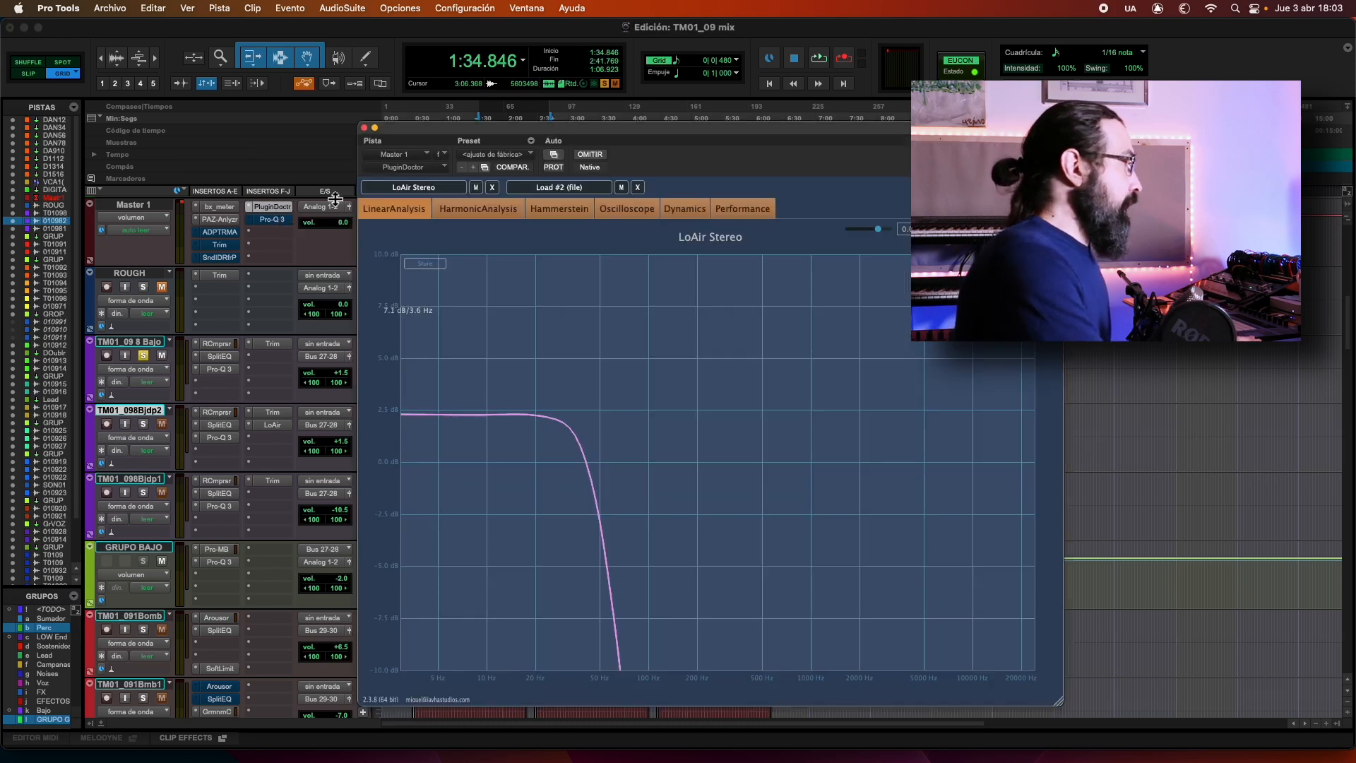
left_click(423, 189)
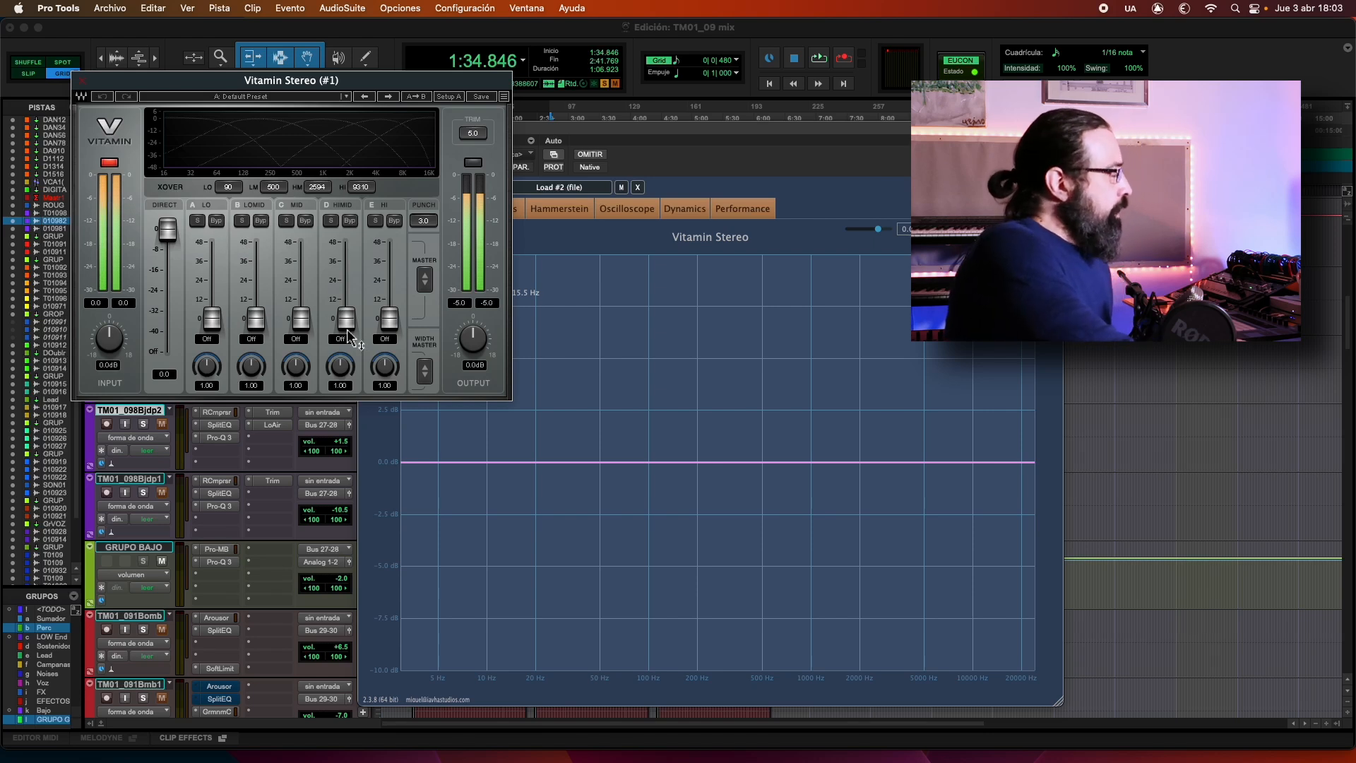
- Raise Vitamin's HI band level to about 28.5 and switch PluginDoctor to the phase response
left_click_drag(385, 321, 389, 274)
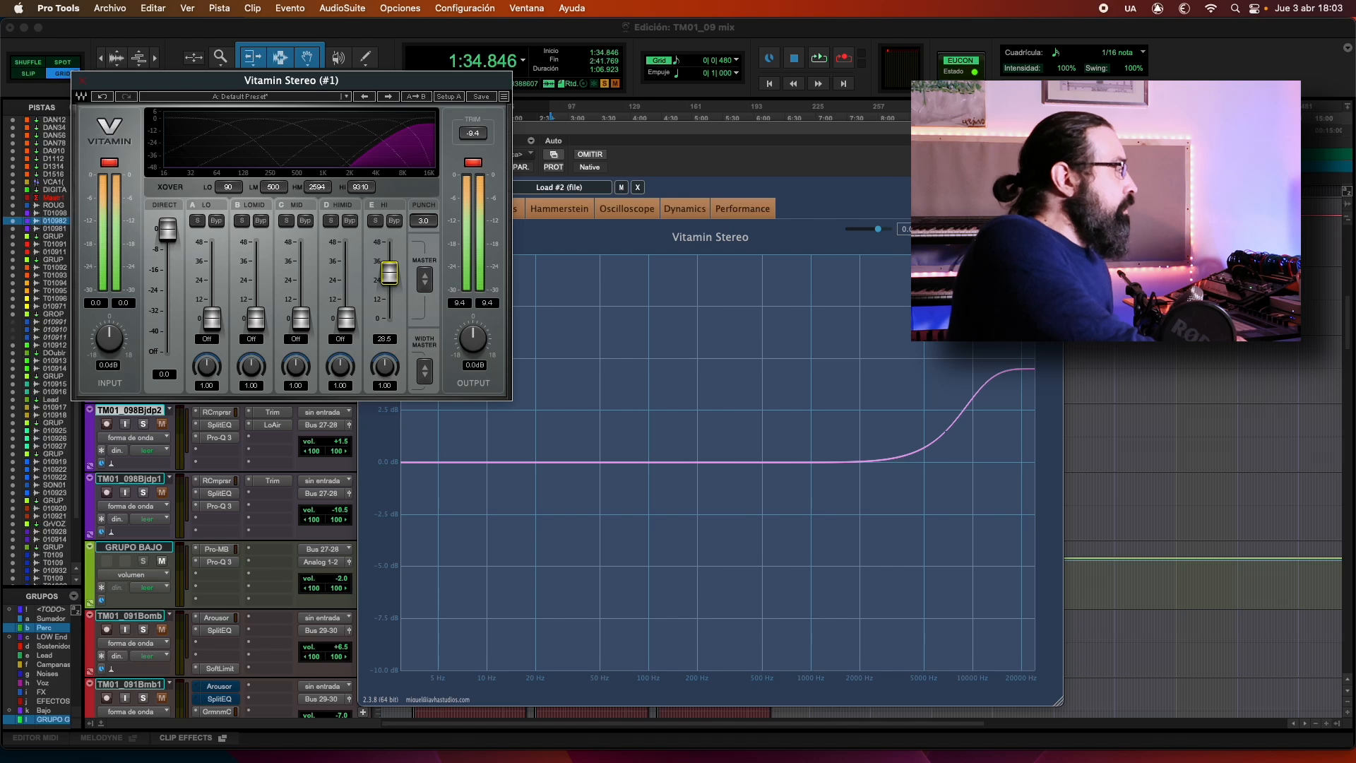
left_click(989, 229)
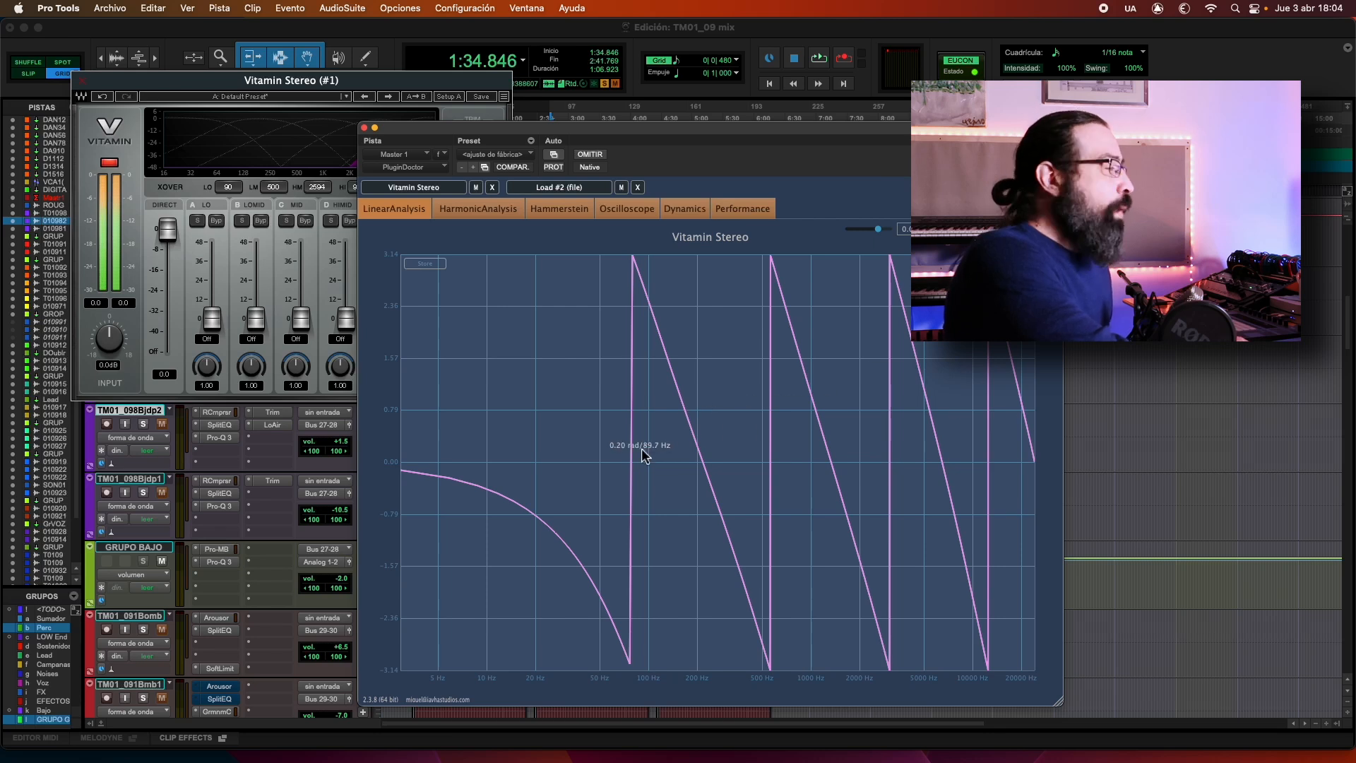
- Move Vitamin's HI crossover to 7299 and back up to 8742 while examining how the phase curve responds
left_click(413, 78)
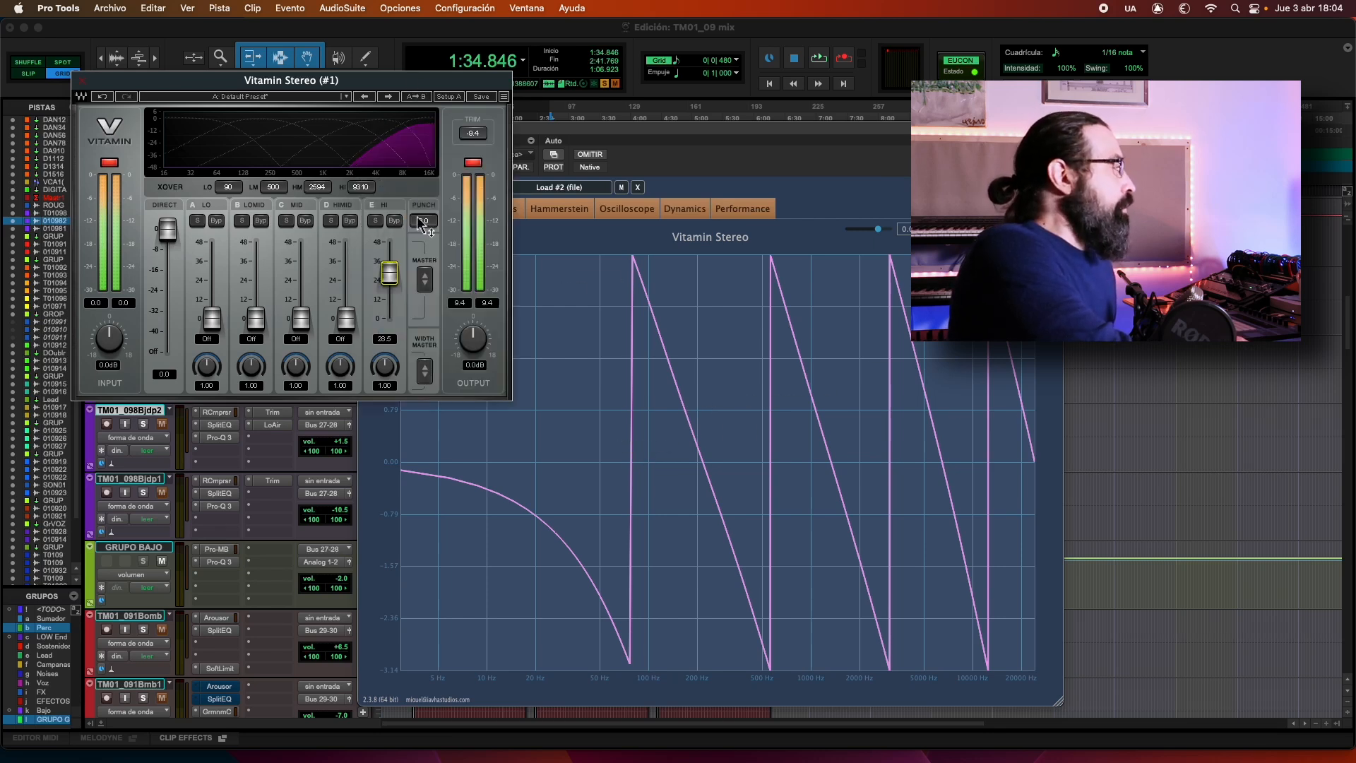
mouse_move(361, 186)
left_mouse_down()
mouse_move(361, 217)
mouse_move(361, 202)
left_mouse_up()
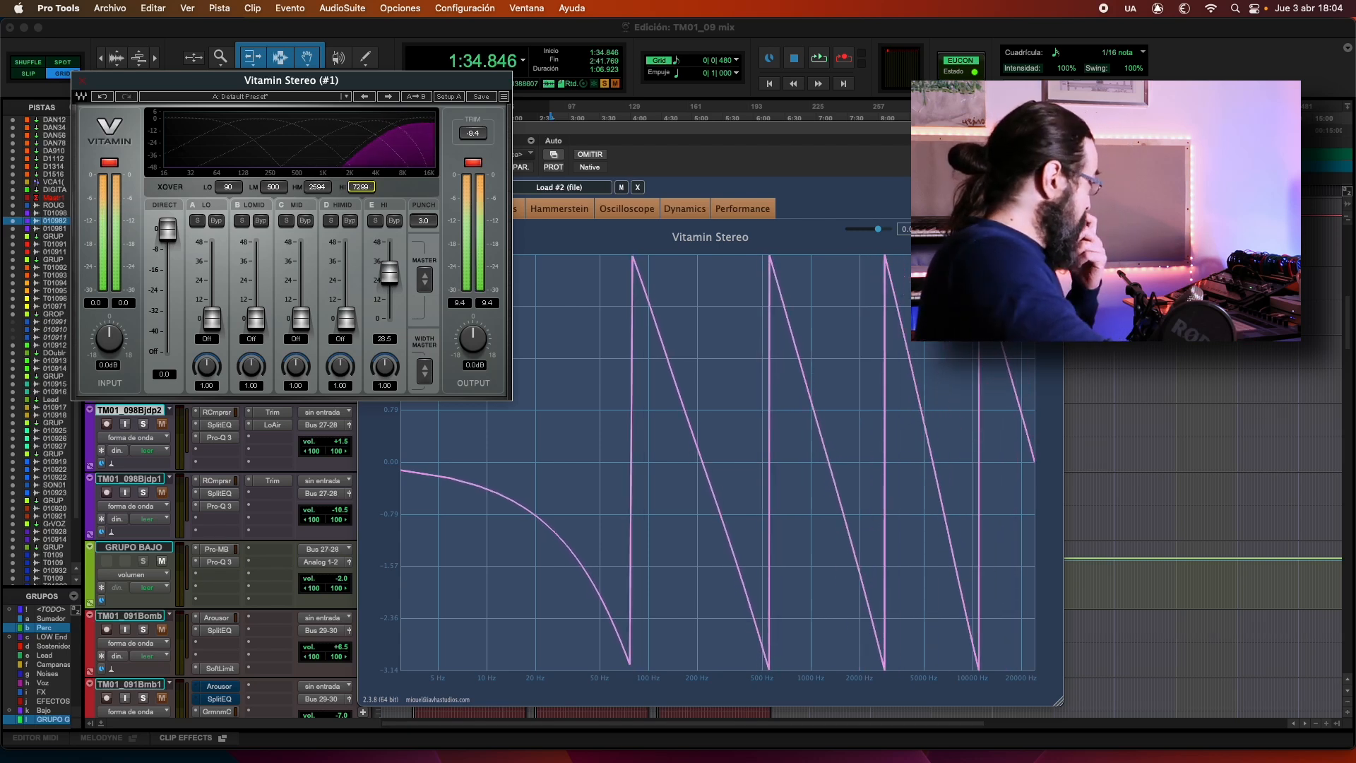
mouse_move(361, 203)
left_mouse_down()
mouse_move(361, 190)
mouse_move(361, 212)
left_mouse_up()
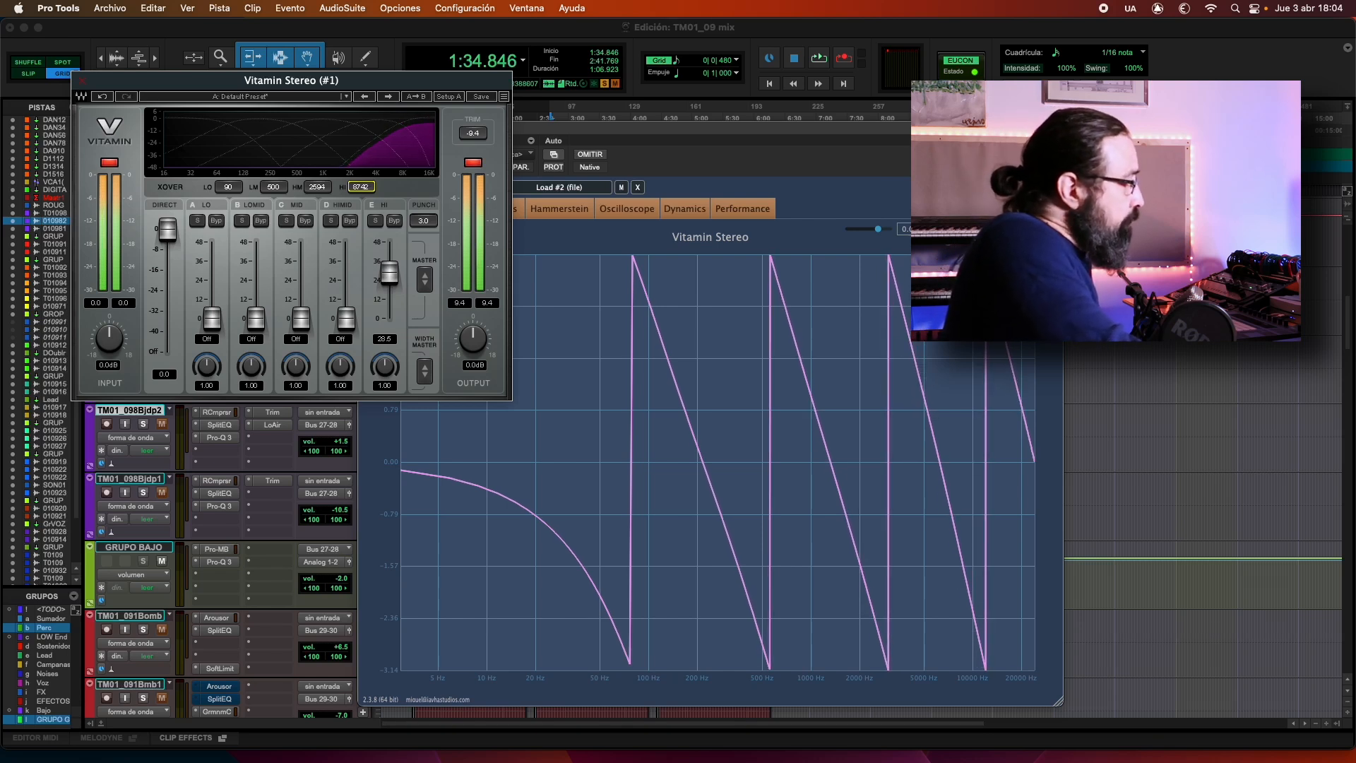